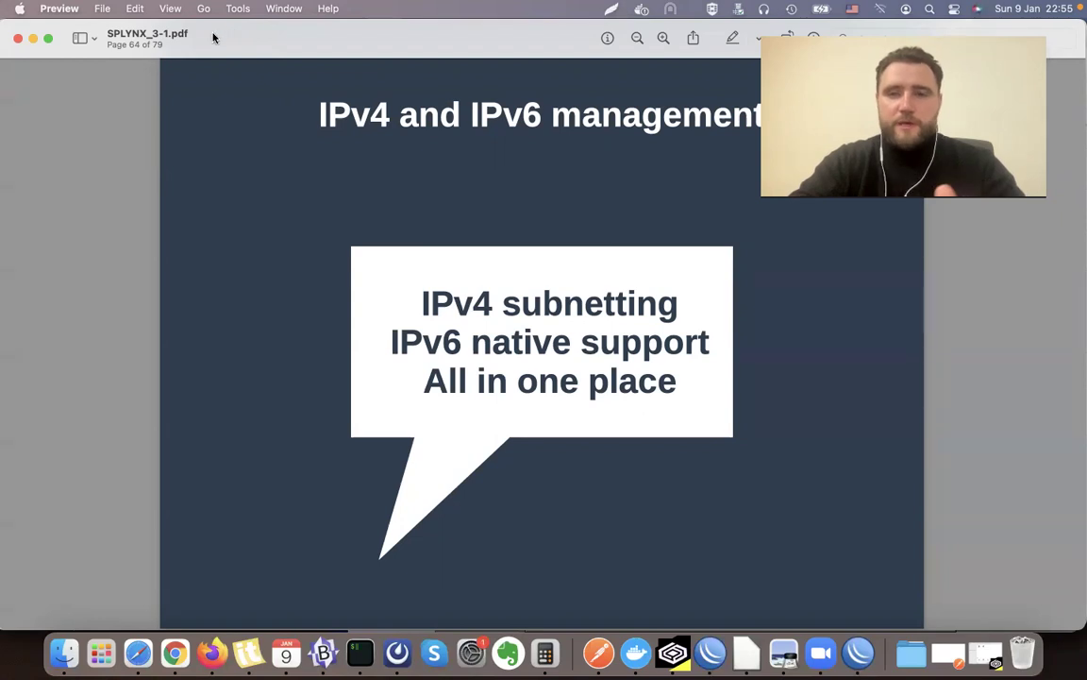
# Read through the presentation slides on IPv4 and IPv6 management, up to the IPv4 Address Management page
pyautogui.press('Down')
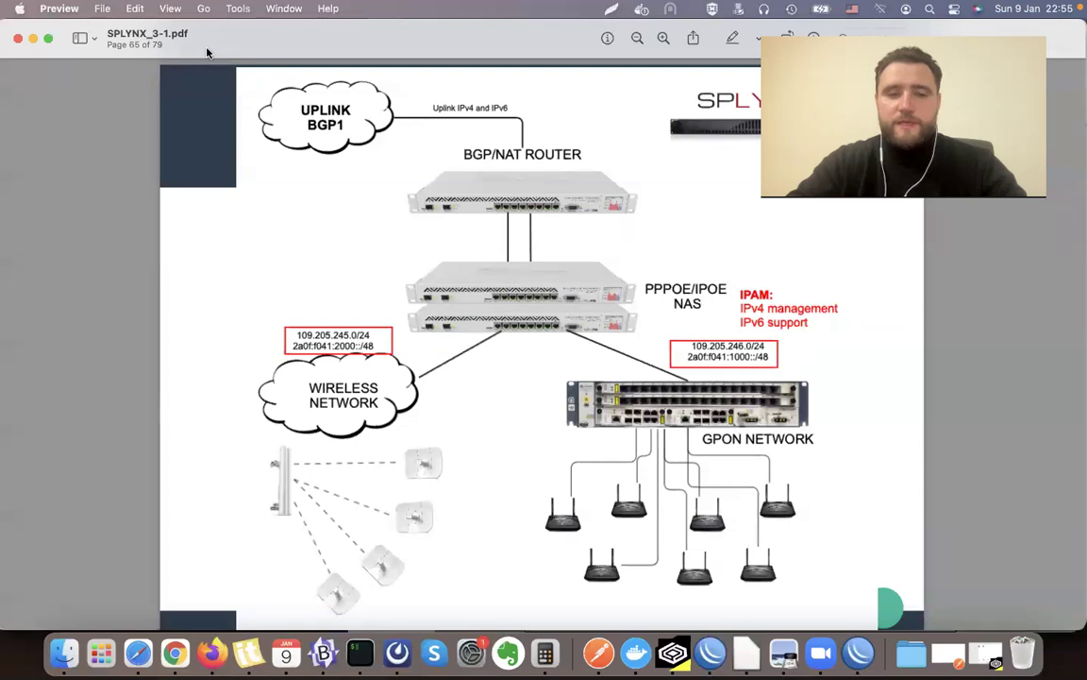
pyautogui.scroll(-10, 164, 196)
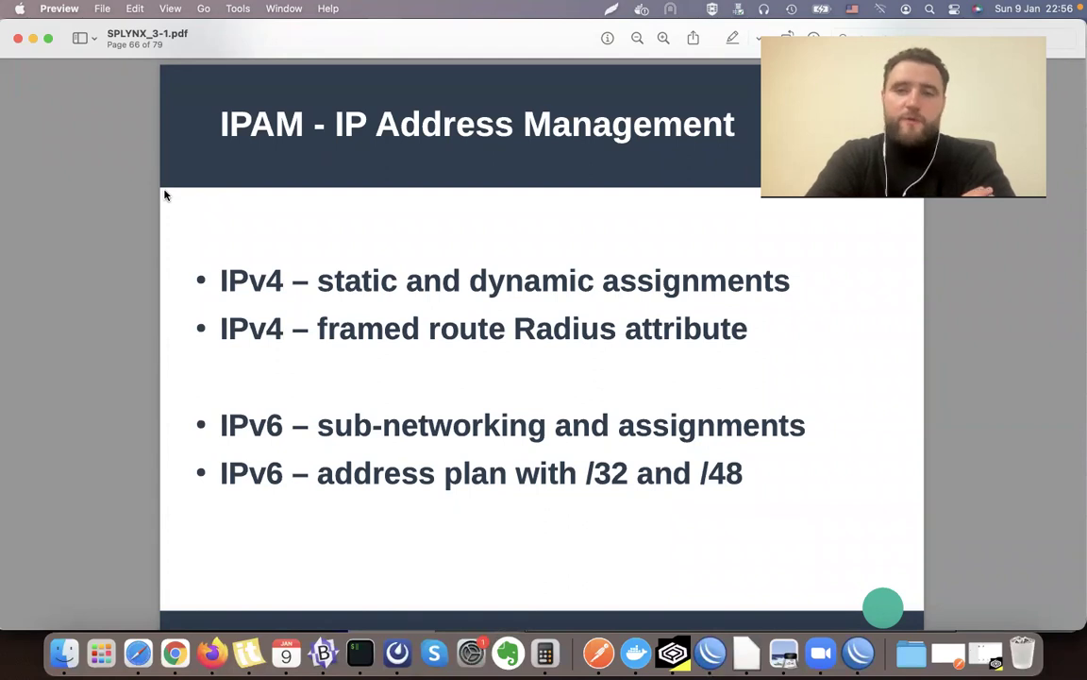
pyautogui.scroll(-10, 164, 194)
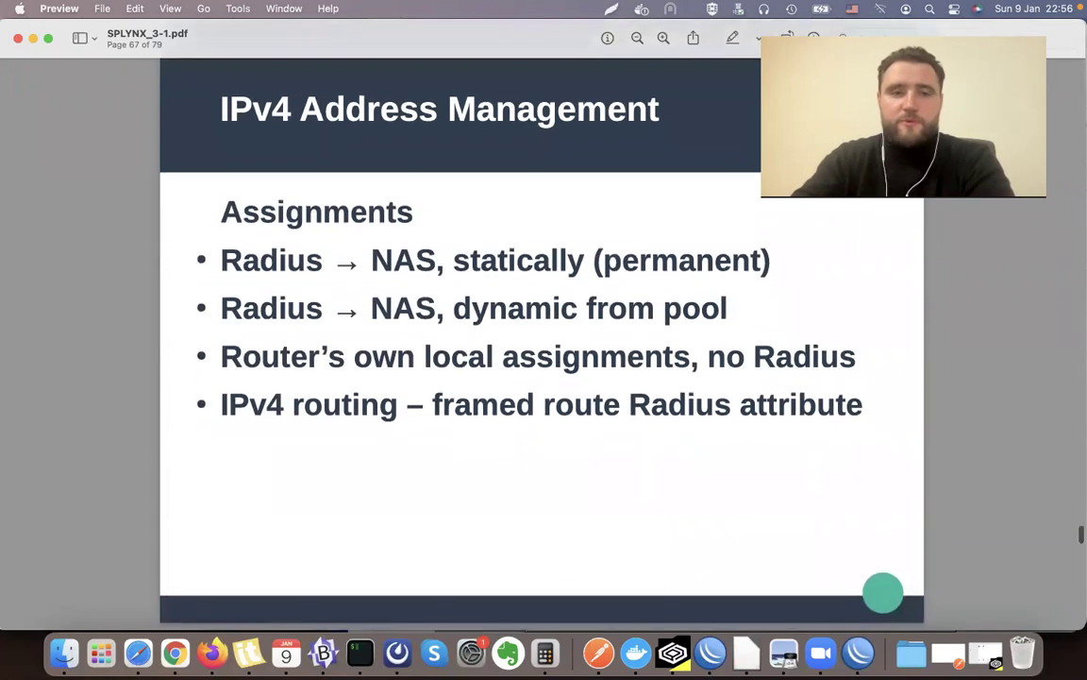
pyautogui.scroll(2, 544, 340)
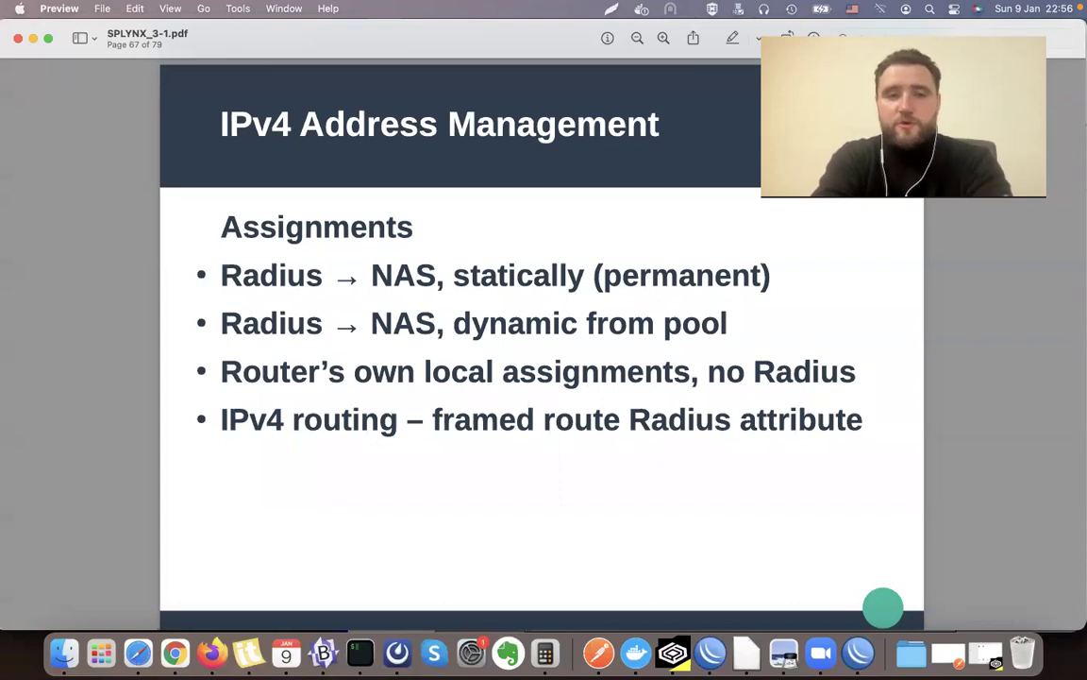
# Minimise the PDF, switch to Splynx in Safari and check the IPv4 address assigned to the customer's internet service
pyautogui.click(33, 38)
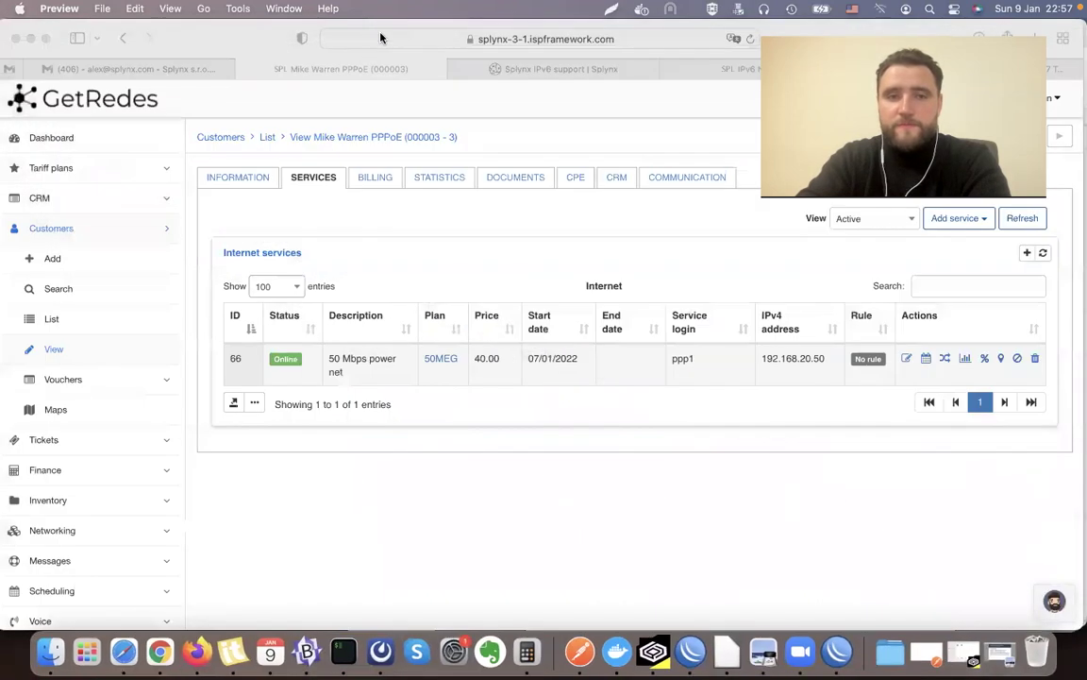
pyautogui.click(525, 218)
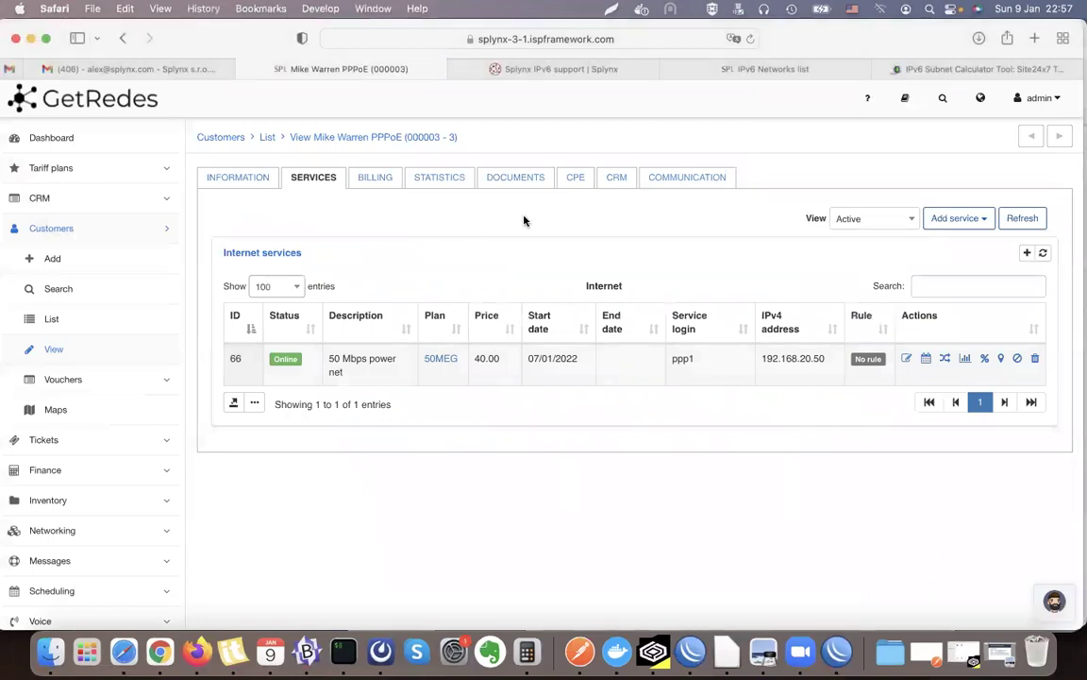
pyautogui.moveTo(766, 358); pyautogui.dragTo(820, 357)
pyautogui.click(833, 363)
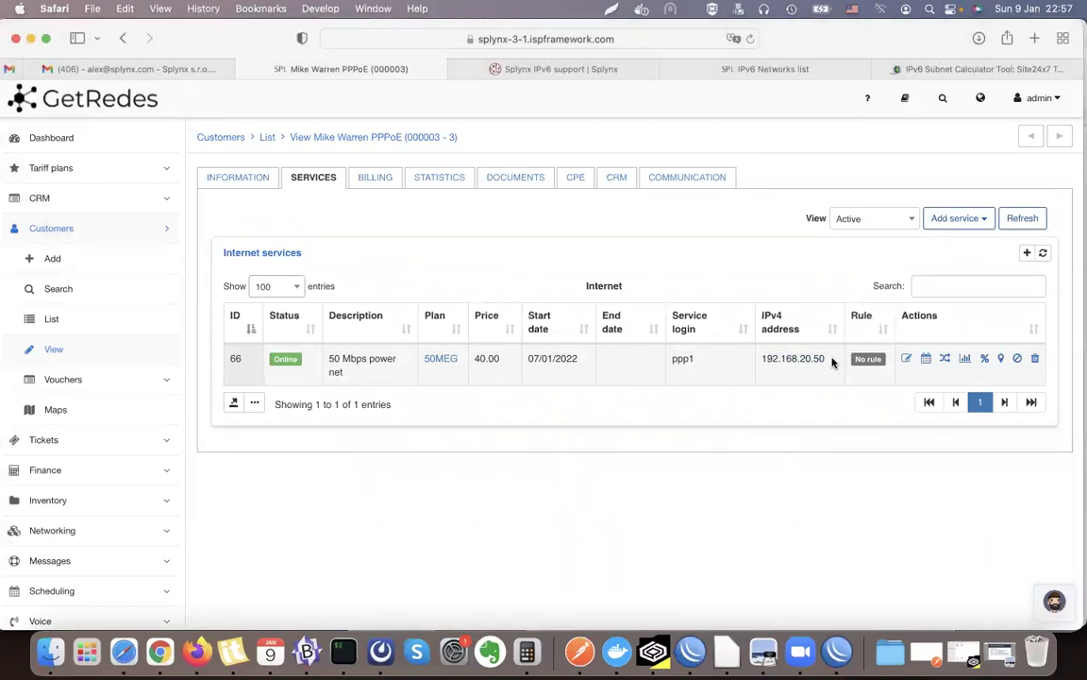
pyautogui.scroll(-1, 752, 359)
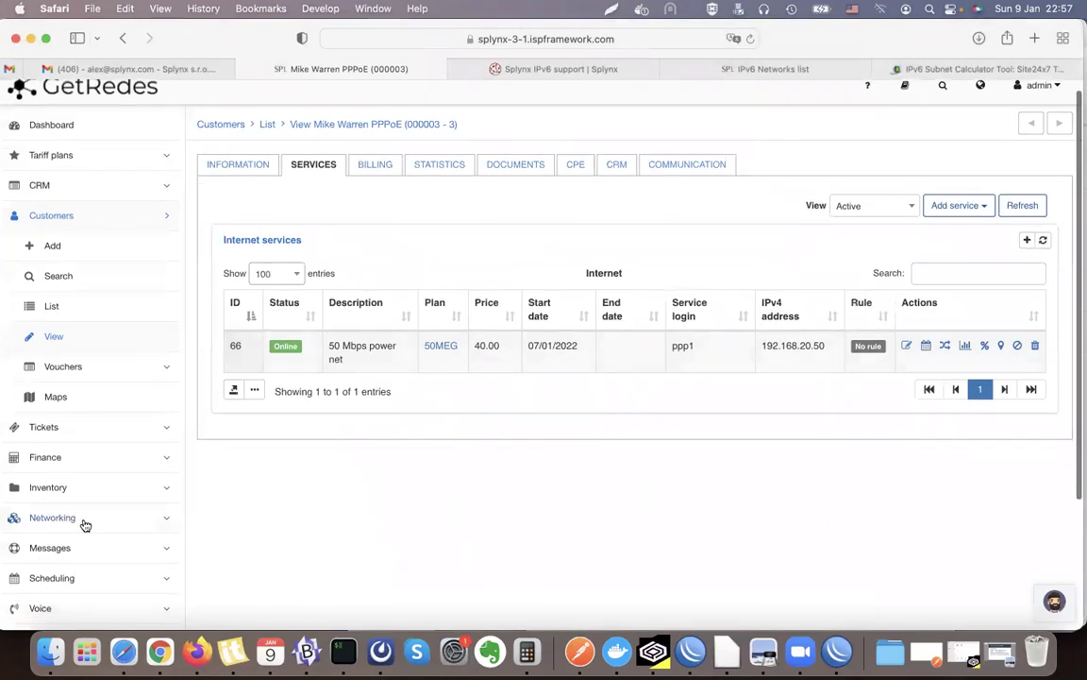
# Open the list of IPv4 networks and review the titles of the DHCP, PPP and internal IP pools
pyautogui.click(87, 521)
pyautogui.click(97, 460)
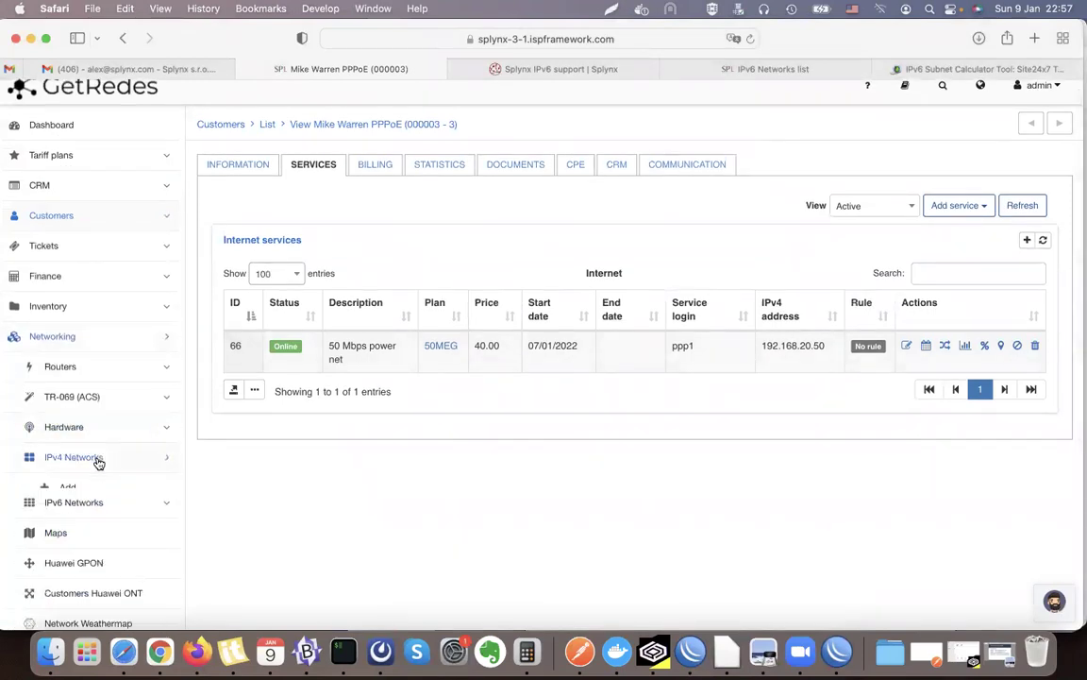
pyautogui.click(107, 461)
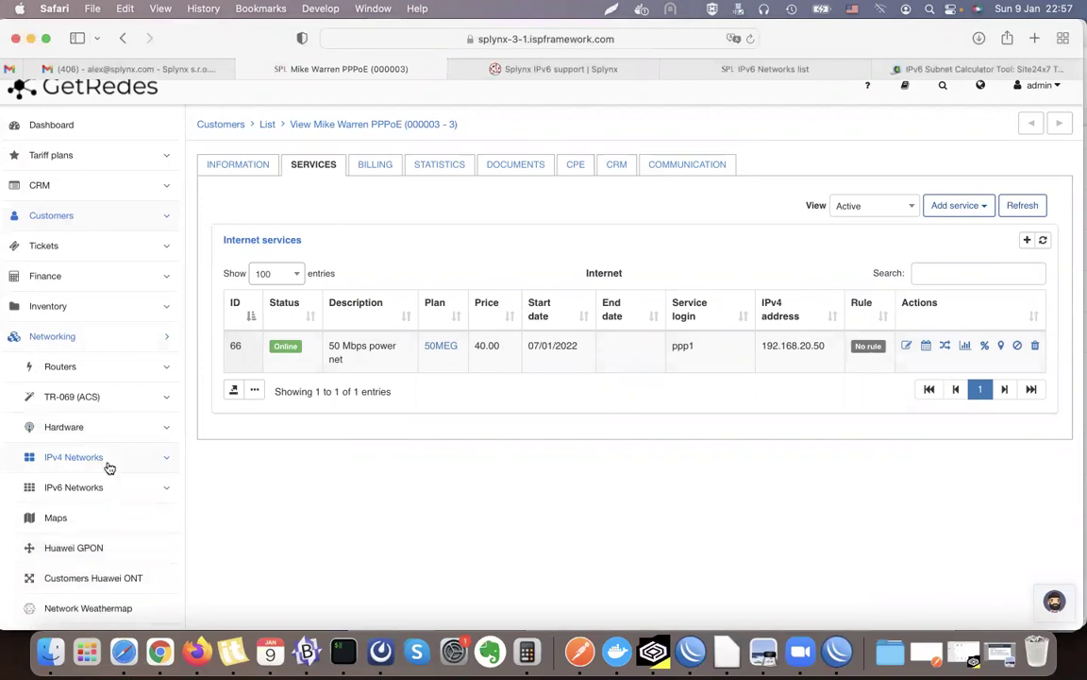
pyautogui.click(104, 487)
pyautogui.click(104, 456)
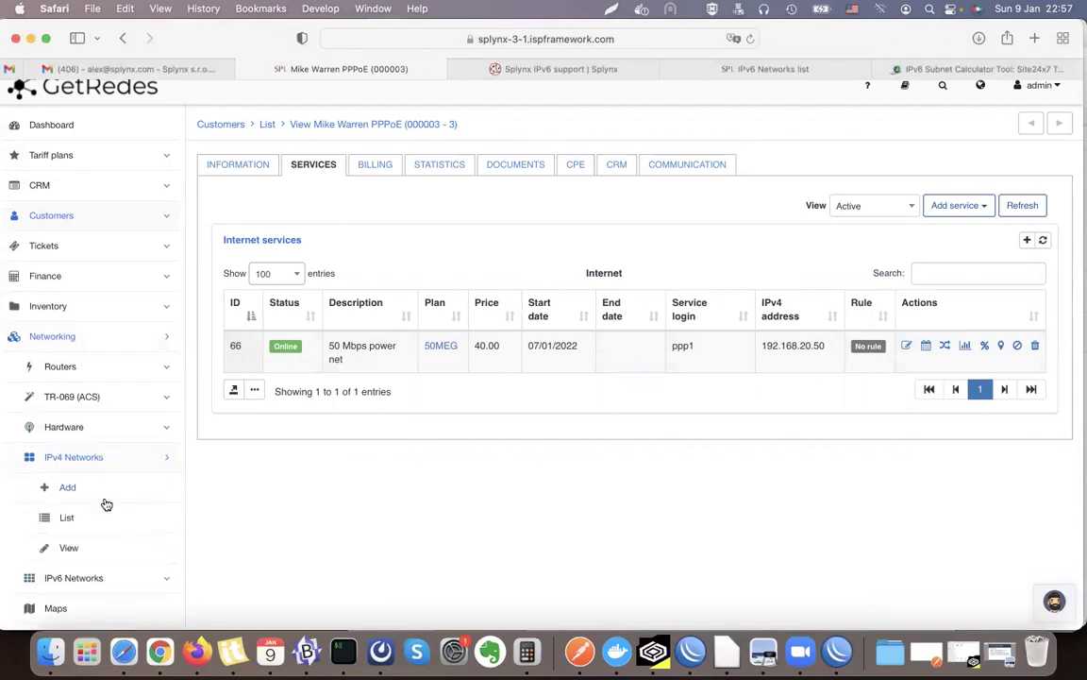
pyautogui.click(98, 520)
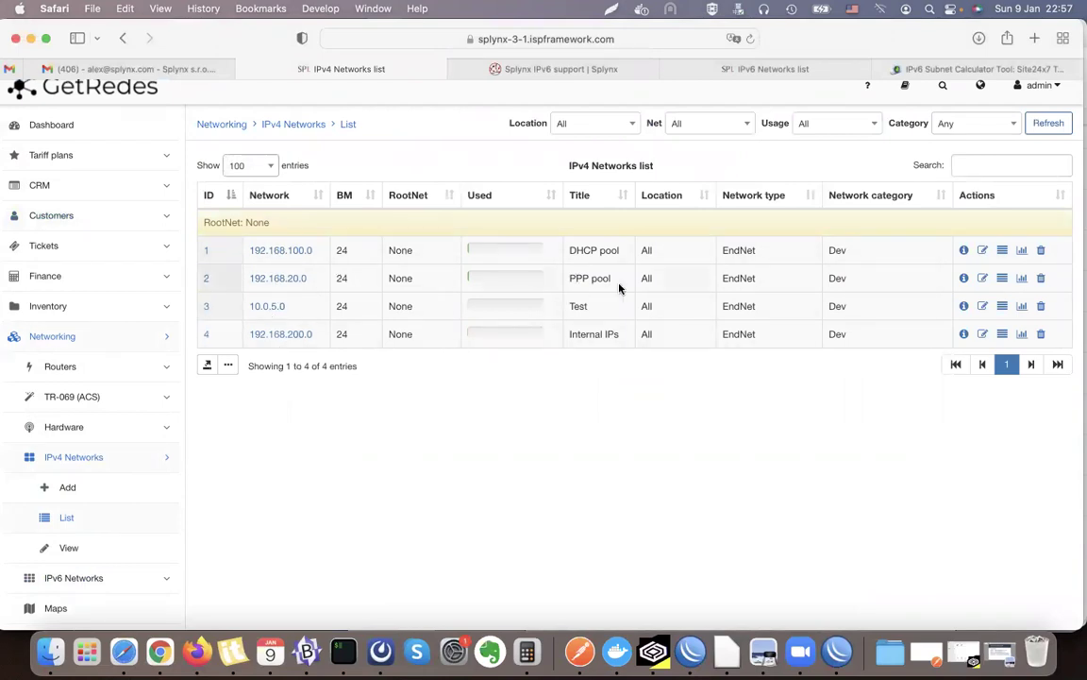
pyautogui.moveTo(619, 288); pyautogui.dragTo(609, 248)
pyautogui.click(638, 337)
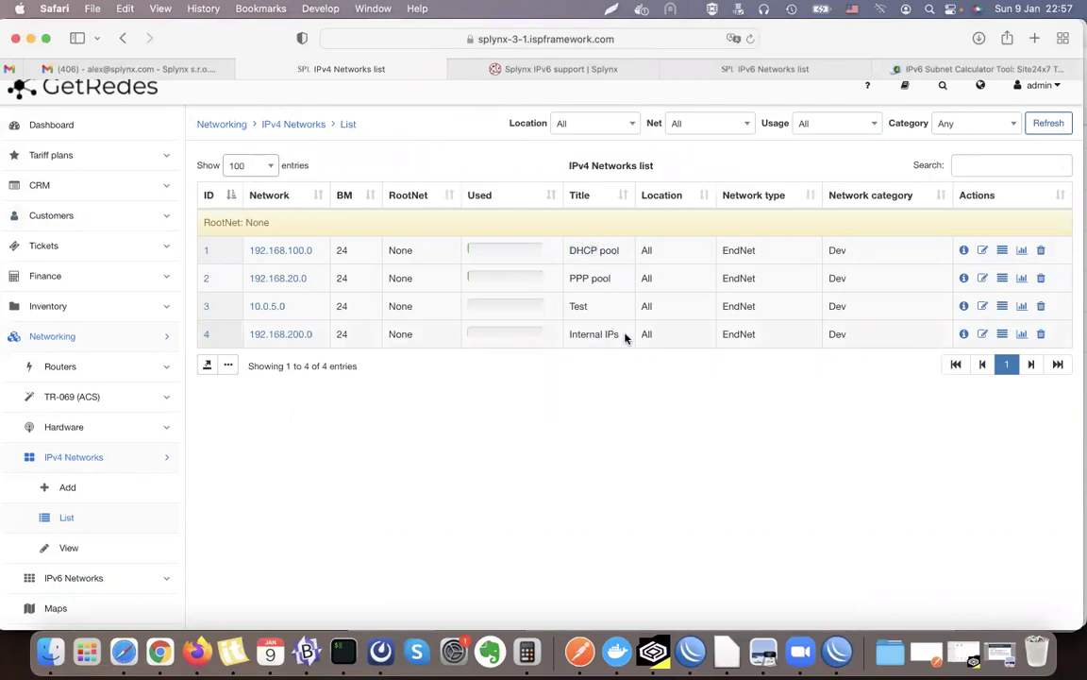
pyautogui.moveTo(625, 337); pyautogui.dragTo(563, 333)
pyautogui.click(398, 353)
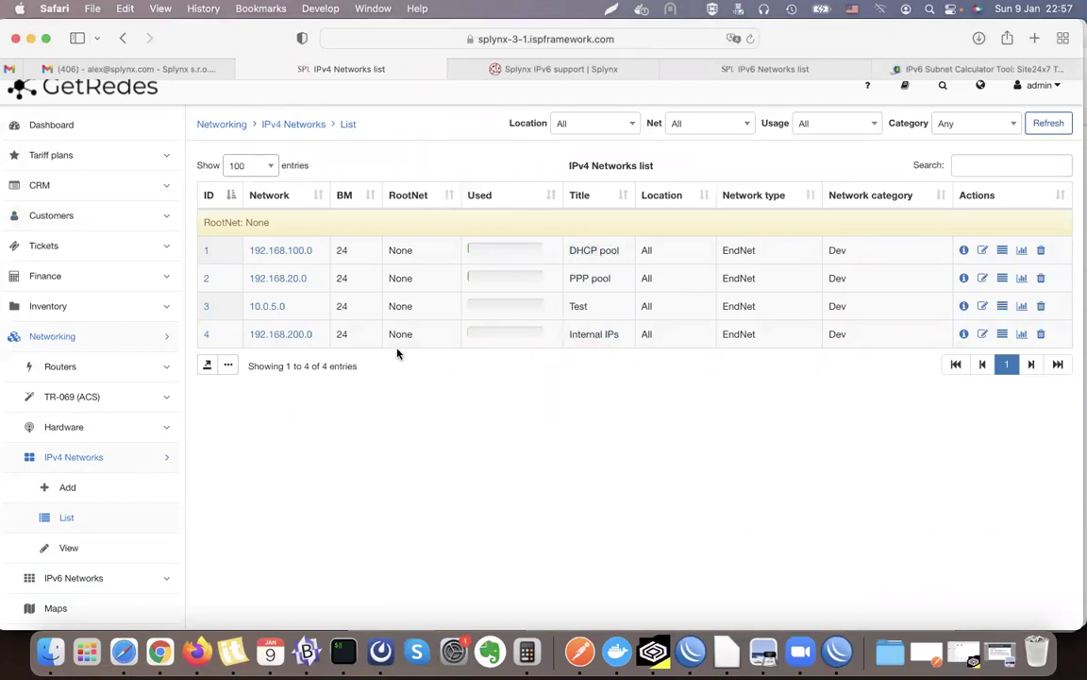
# Try to delete the Internal IPs network 192.168.200.0/24 and close the deletion dialog
pyautogui.click(1042, 336)
pyautogui.click(618, 404)
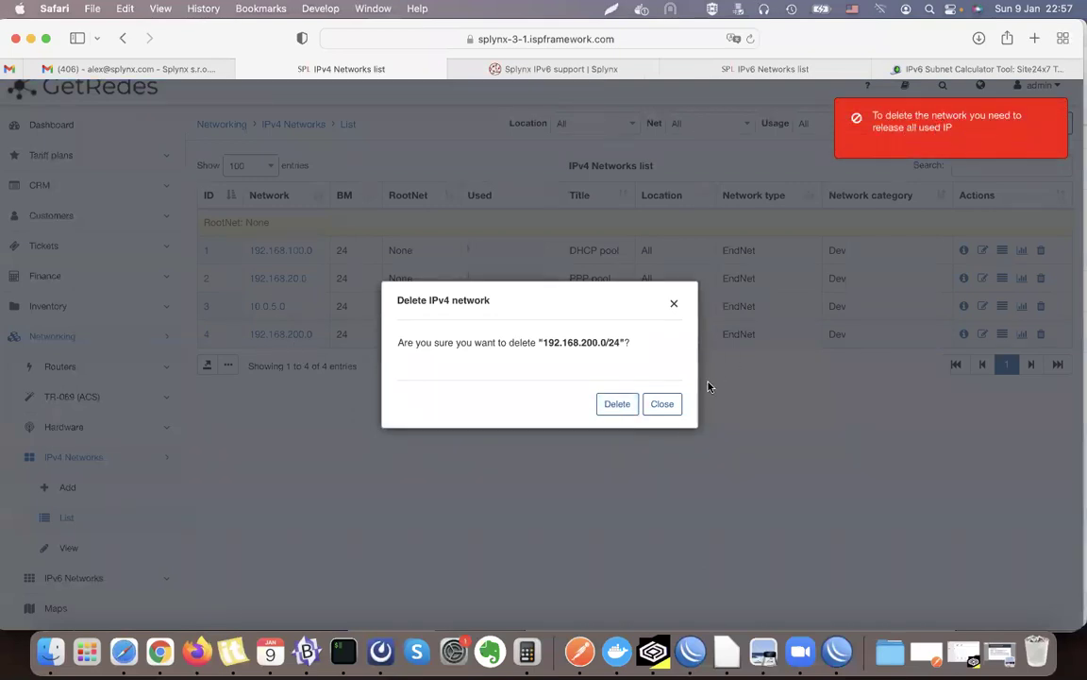
pyautogui.click(675, 409)
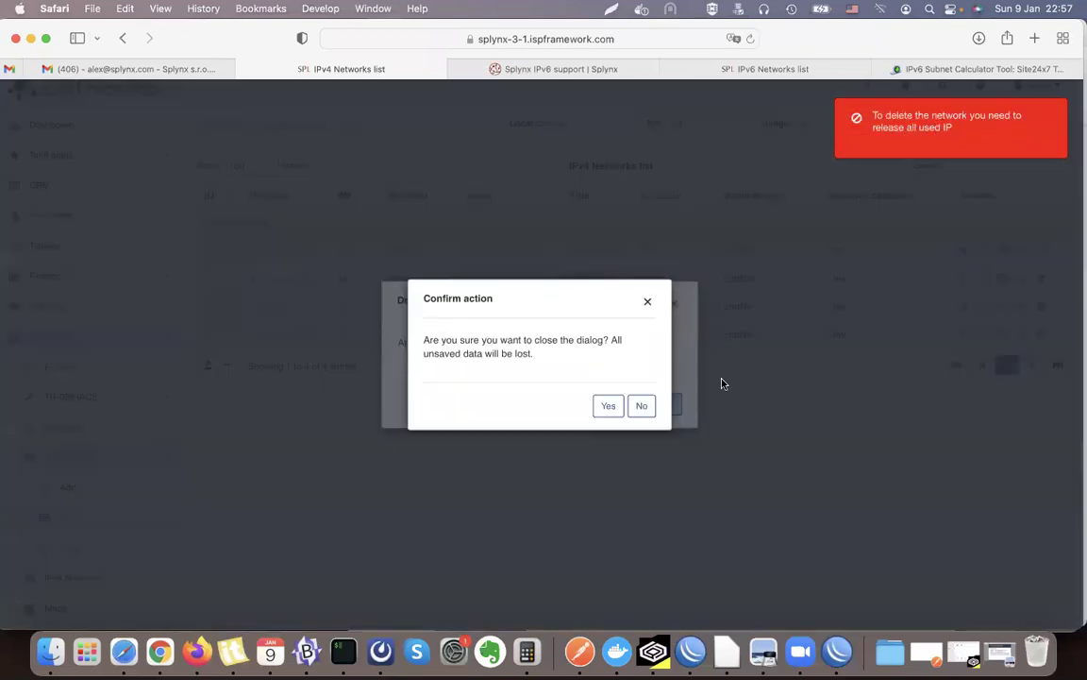
pyautogui.click(607, 407)
pyautogui.doubleClick(262, 335)
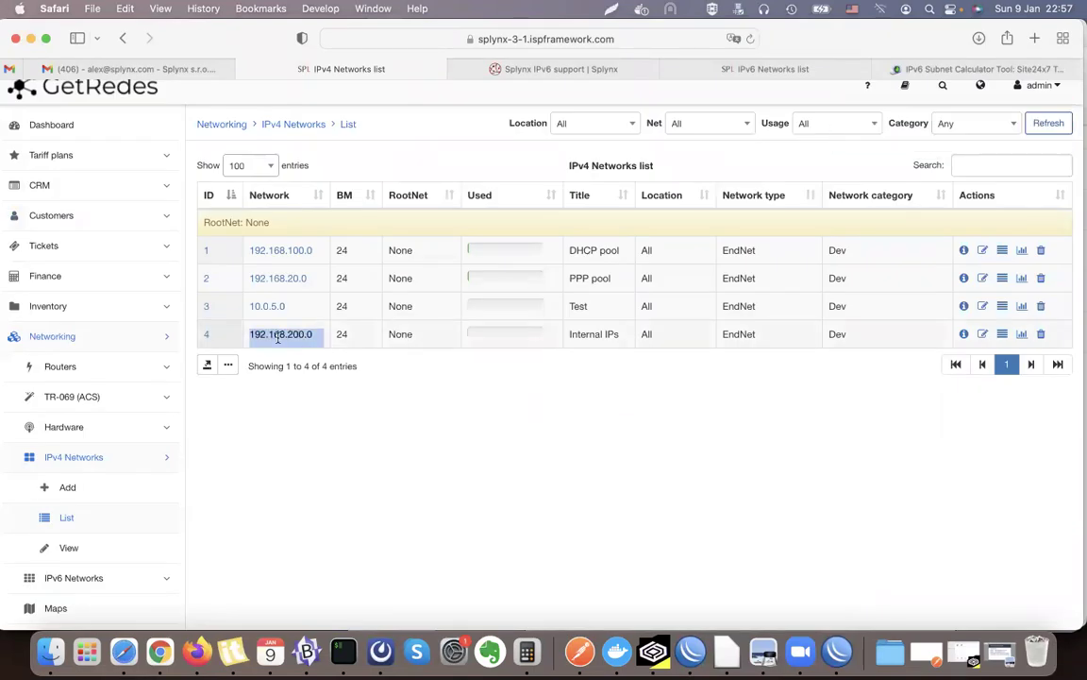
pyautogui.click(276, 353)
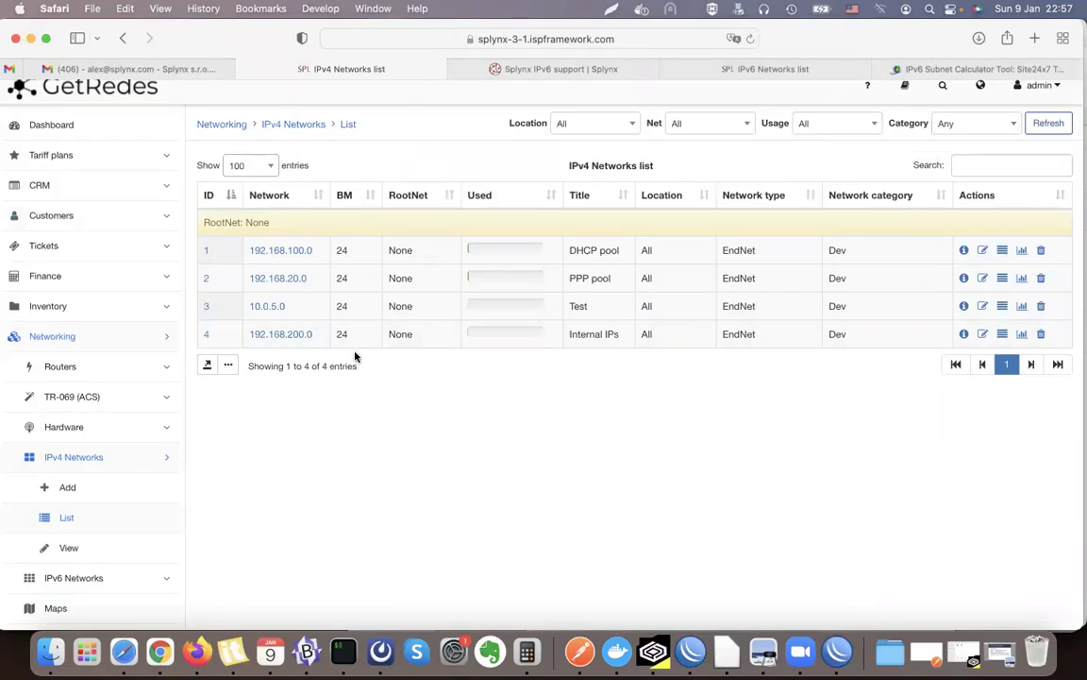
# Open the PPP pool network 192.168.20.0/24 and examine its address usage and number of used IPs
pyautogui.click(301, 281)
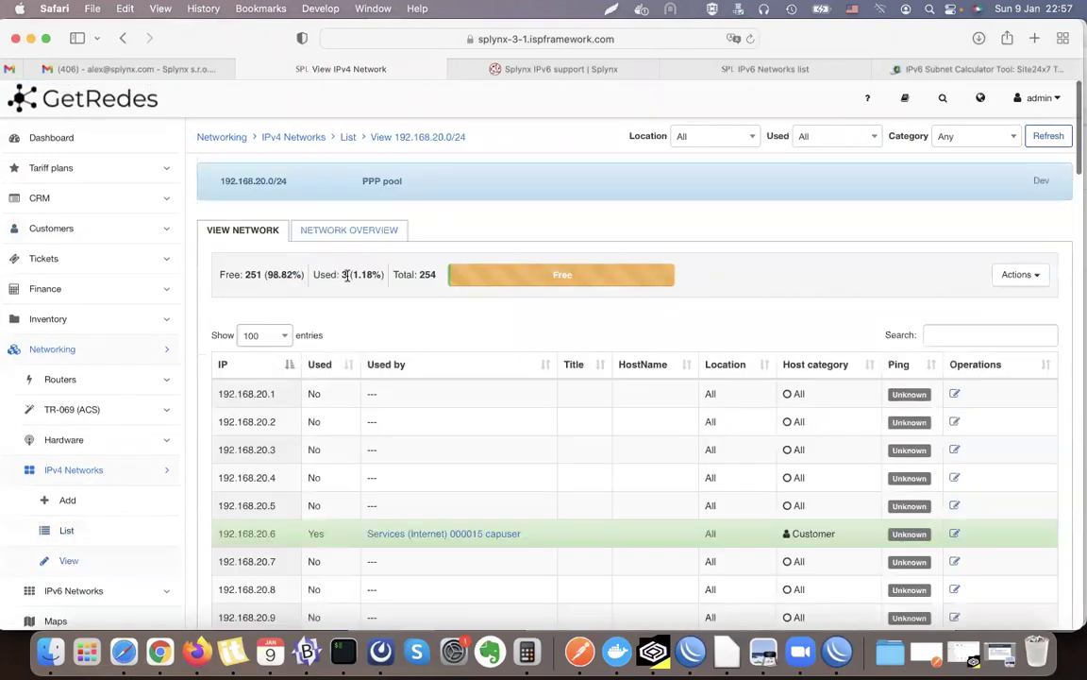
pyautogui.scroll(-10, 444, 437)
pyautogui.scroll(6, 446, 437)
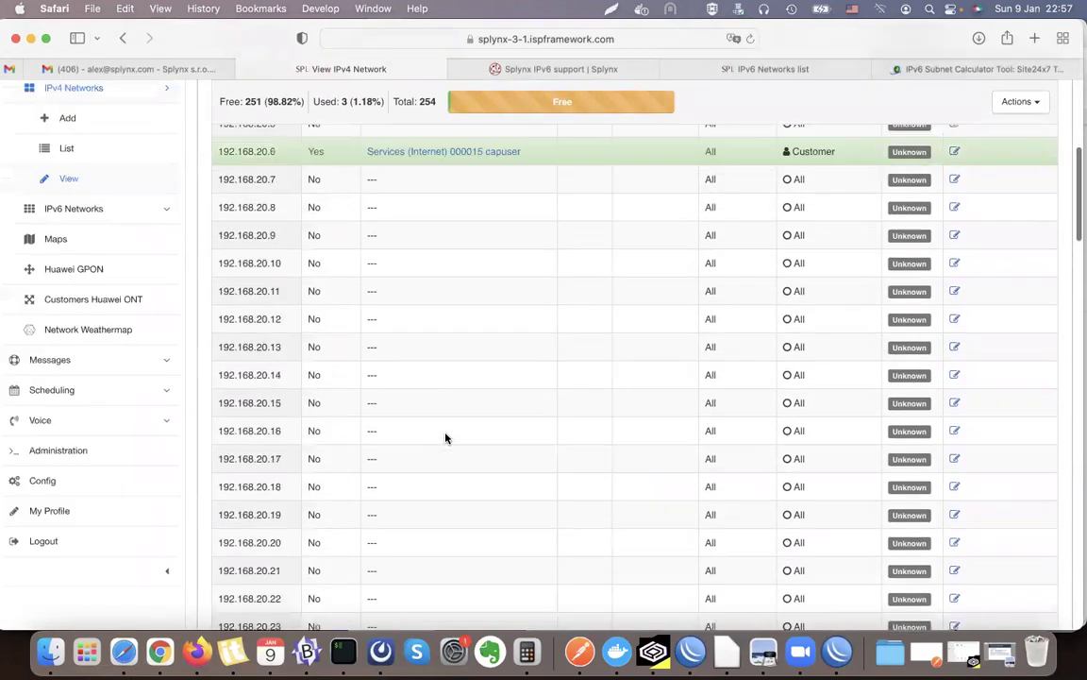
pyautogui.scroll(5, 446, 437)
pyautogui.moveTo(314, 274); pyautogui.dragTo(349, 275)
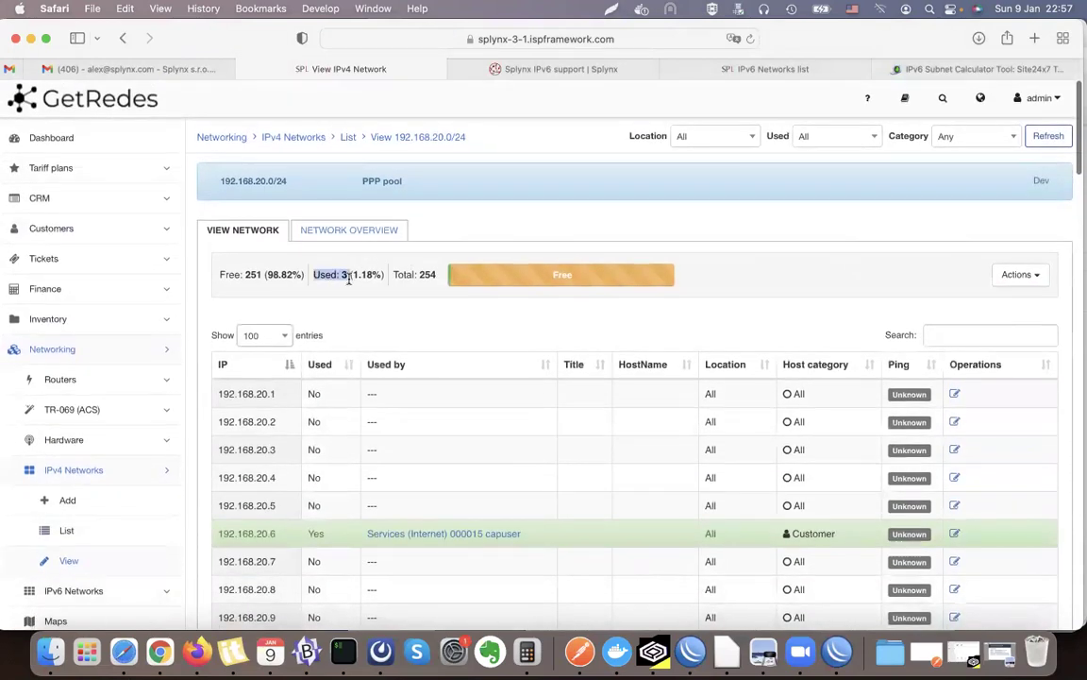
pyautogui.click(361, 317)
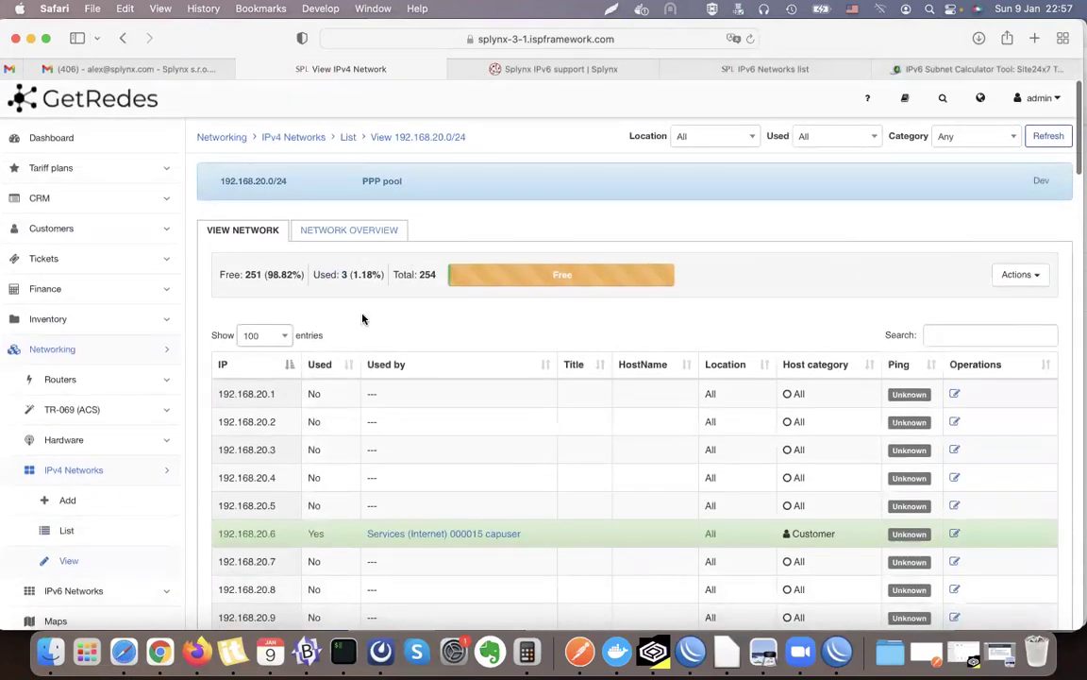
# Edit IP 192.168.20.1 with the title Gateway and host category L3 Device, mark it as used and save
pyautogui.click(957, 395)
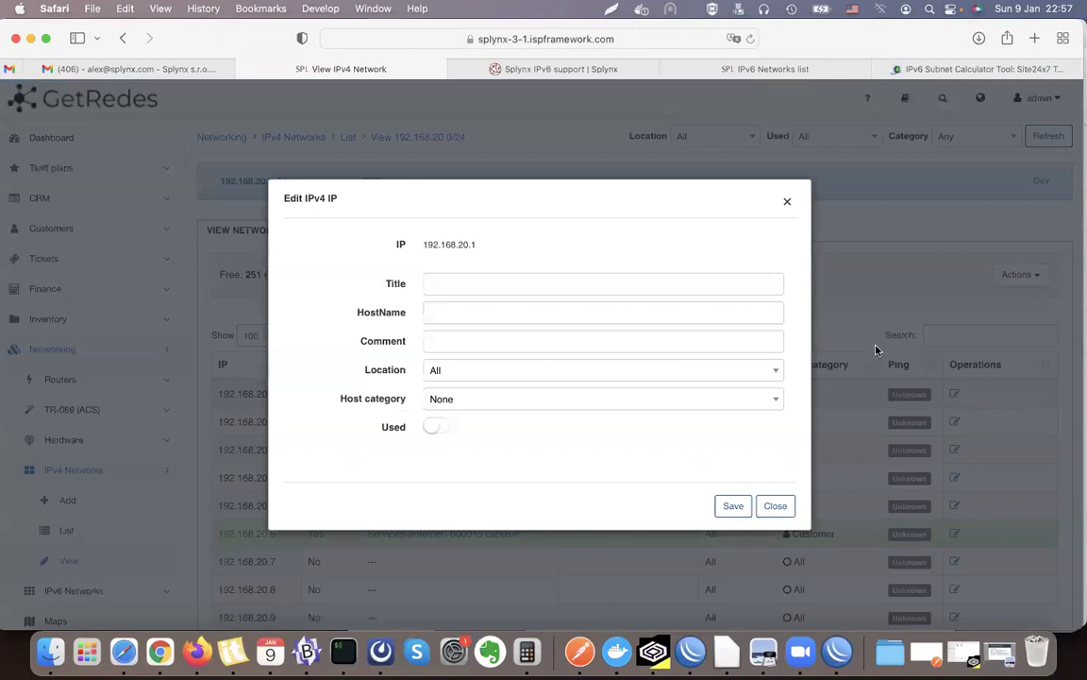
pyautogui.click(495, 284)
pyautogui.write('Ga')
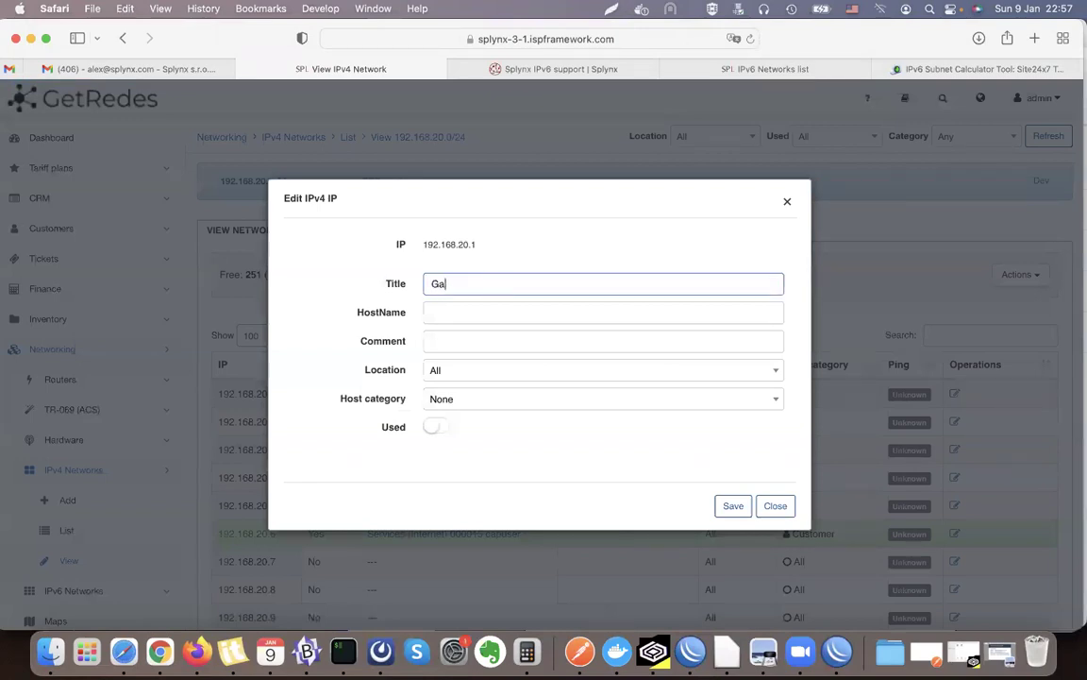
pyautogui.write('teway')
pyautogui.click(434, 427)
pyautogui.click(449, 402)
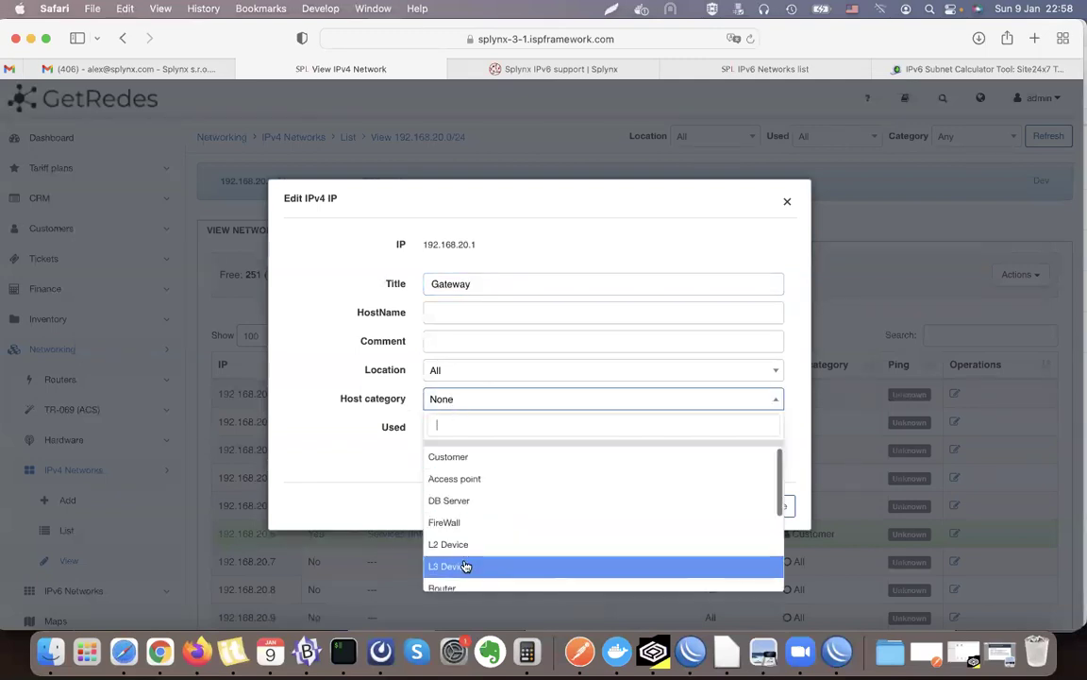
pyautogui.click(478, 566)
pyautogui.click(729, 509)
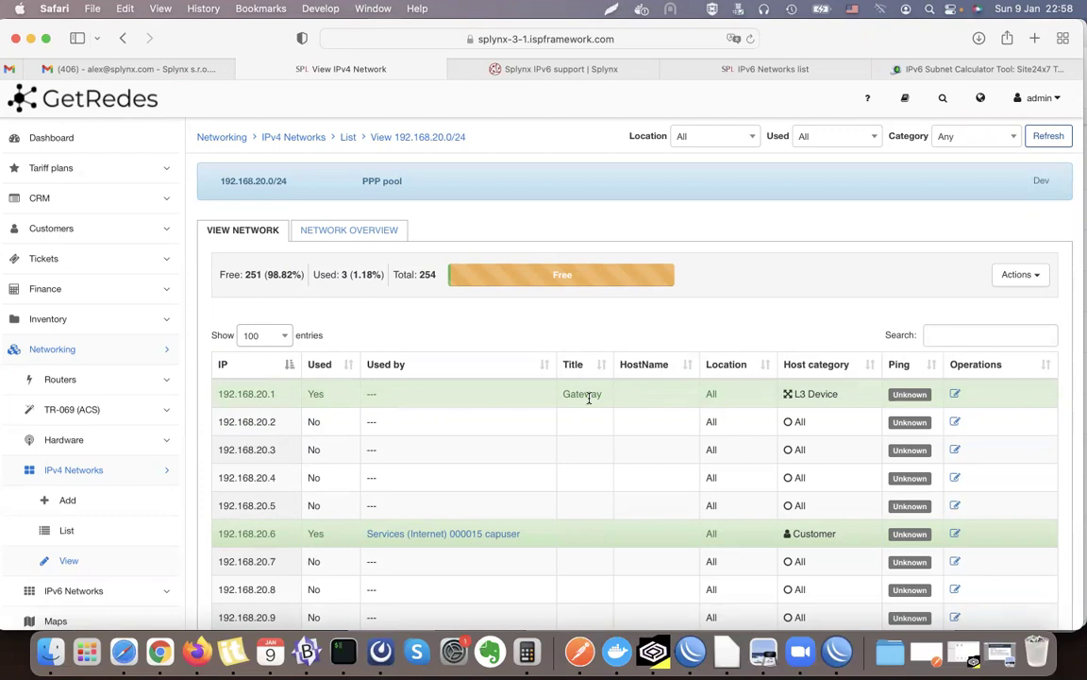
pyautogui.moveTo(565, 394); pyautogui.dragTo(600, 393)
pyautogui.click(596, 393)
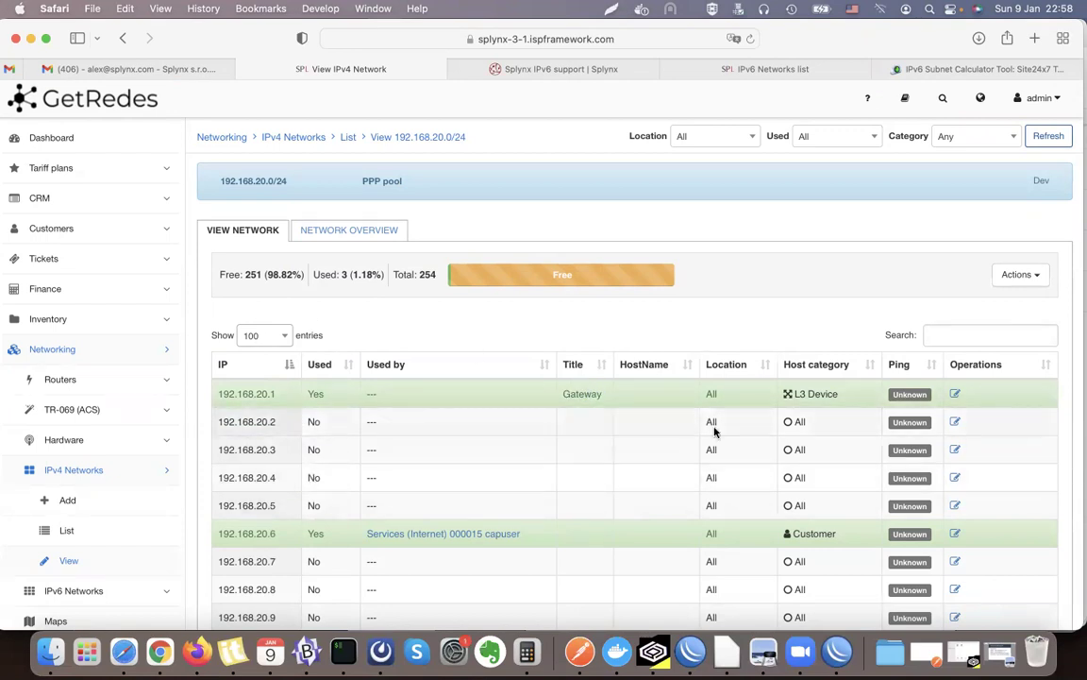
# Open the online PPPoE customer from the customer list and display the customer's services
pyautogui.scroll(-3, 714, 431)
pyautogui.scroll(3, 446, 473)
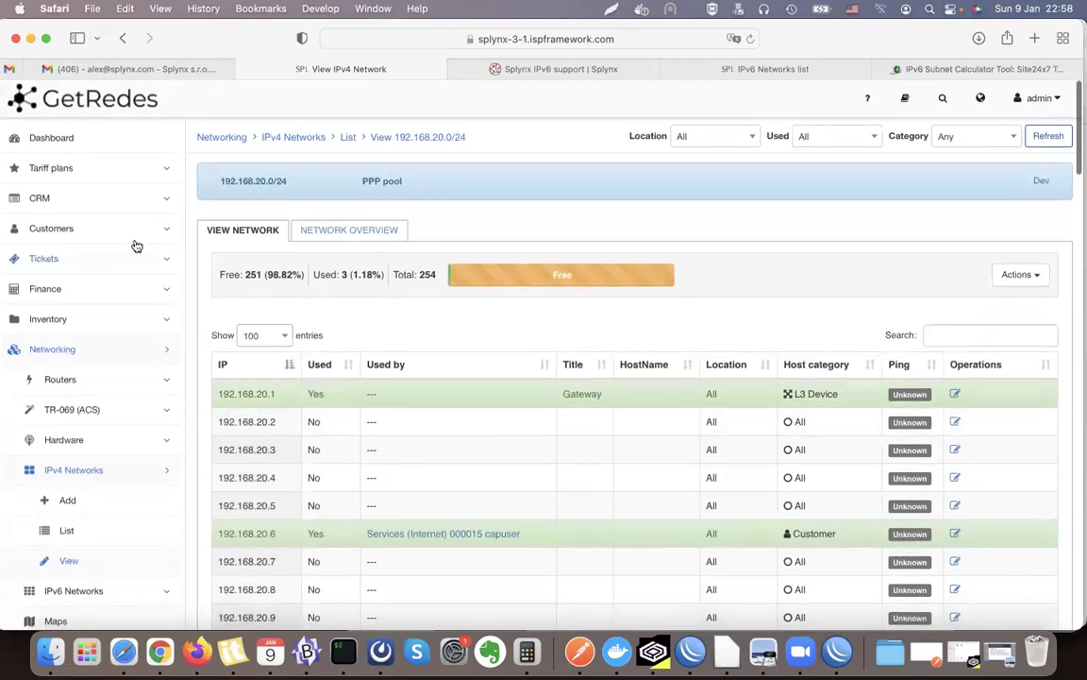
pyautogui.click(122, 232)
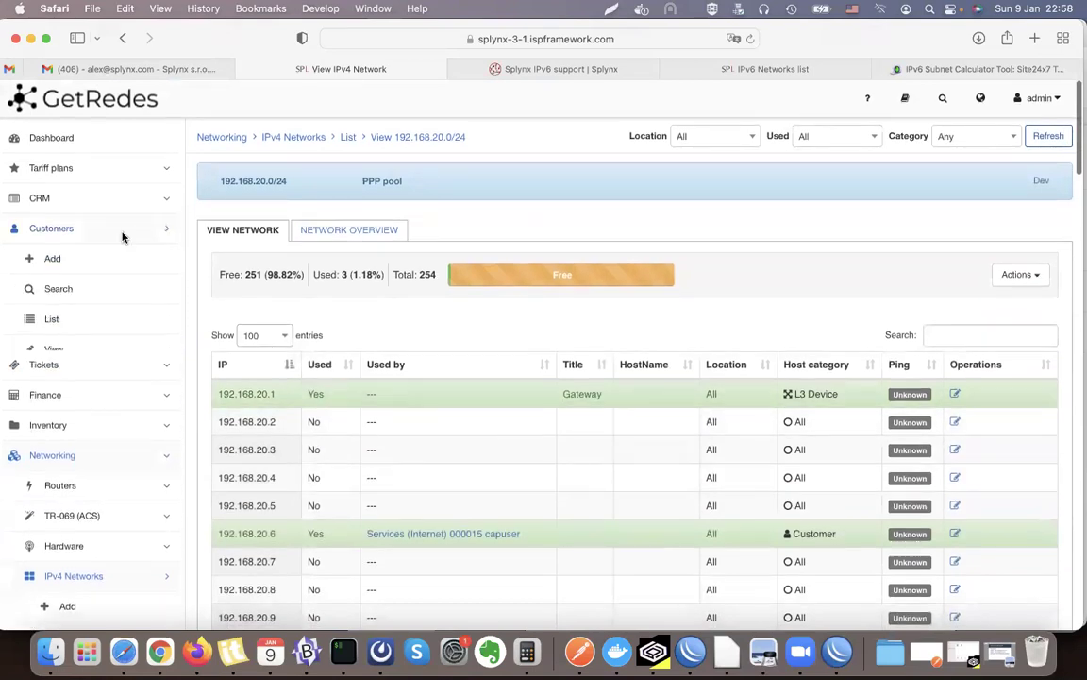
pyautogui.click(86, 318)
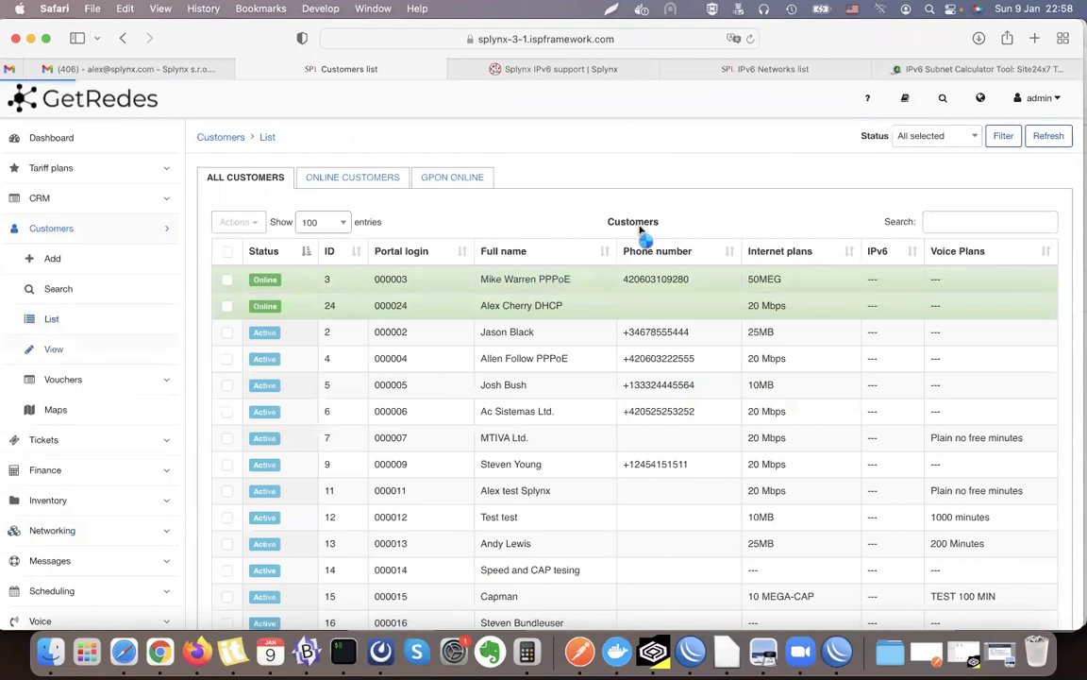
pyautogui.click(321, 178)
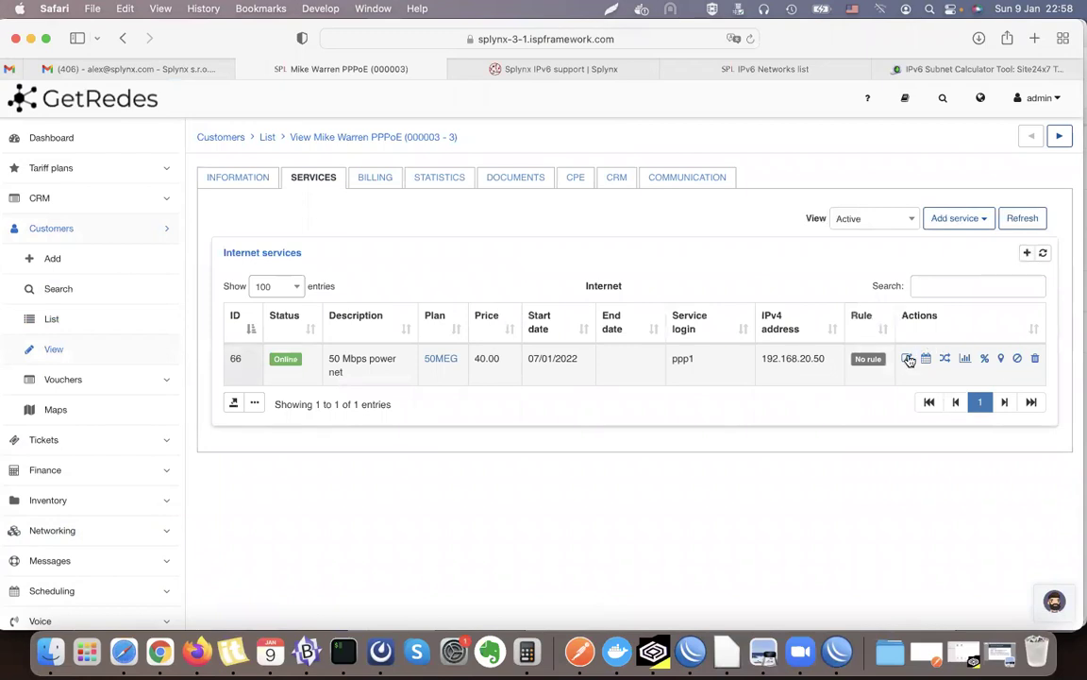
# Open the ppp1 internet service for editing and review its IPv4 assignment method and IPv4 address settings
pyautogui.click(907, 359)
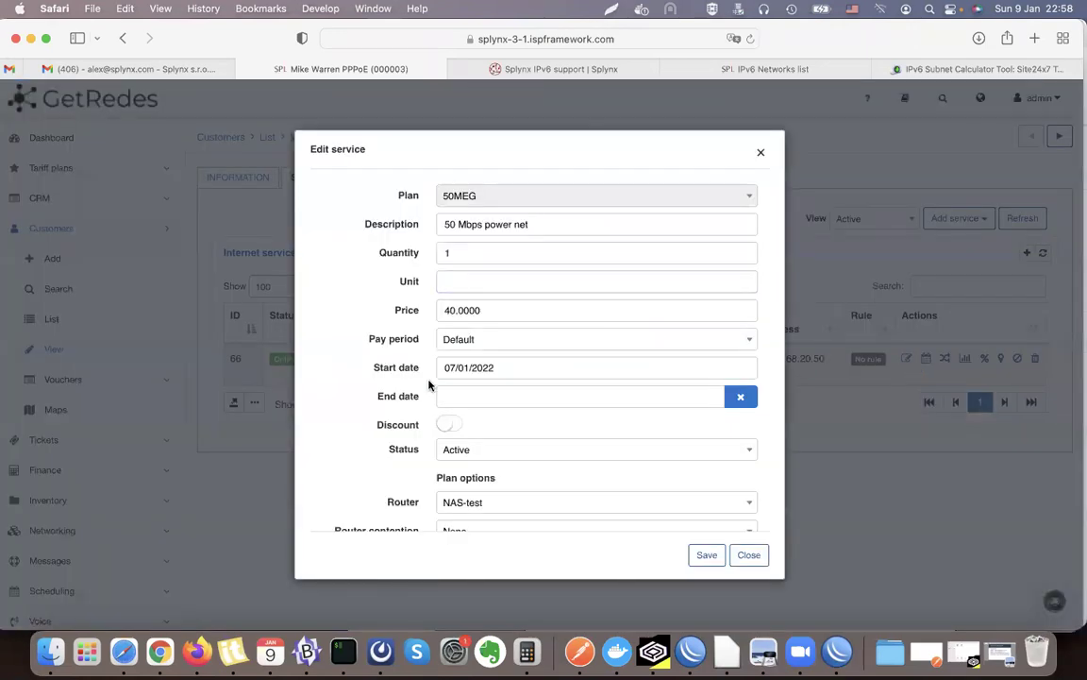
pyautogui.scroll(-5, 428, 385)
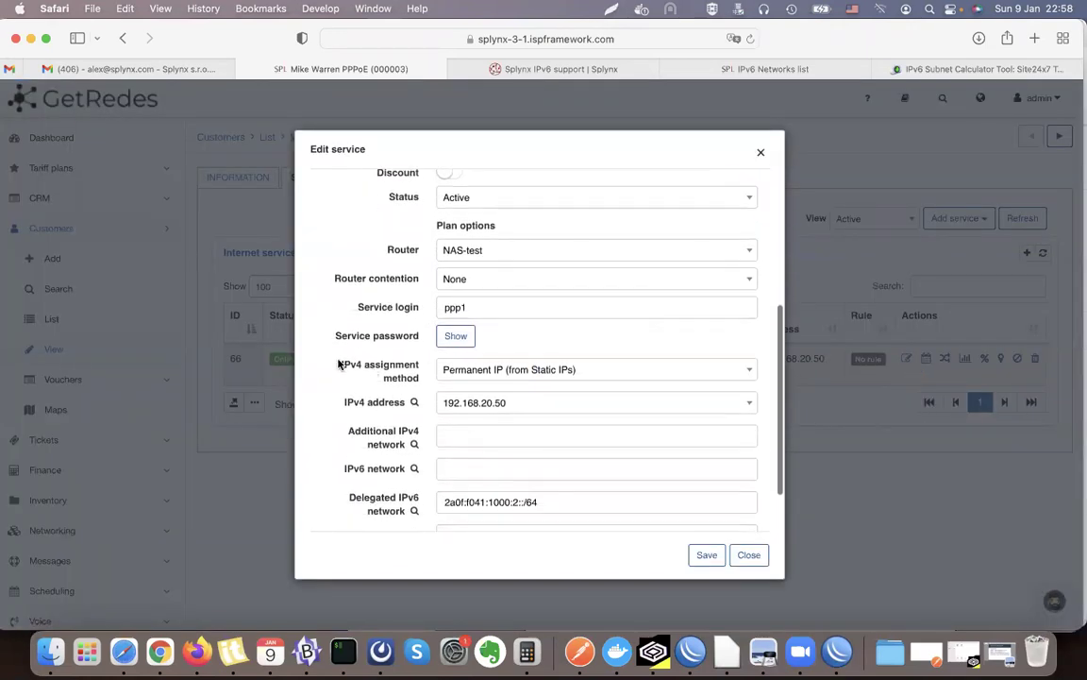
pyautogui.moveTo(339, 364); pyautogui.dragTo(419, 379)
pyautogui.moveTo(342, 402); pyautogui.dragTo(469, 413)
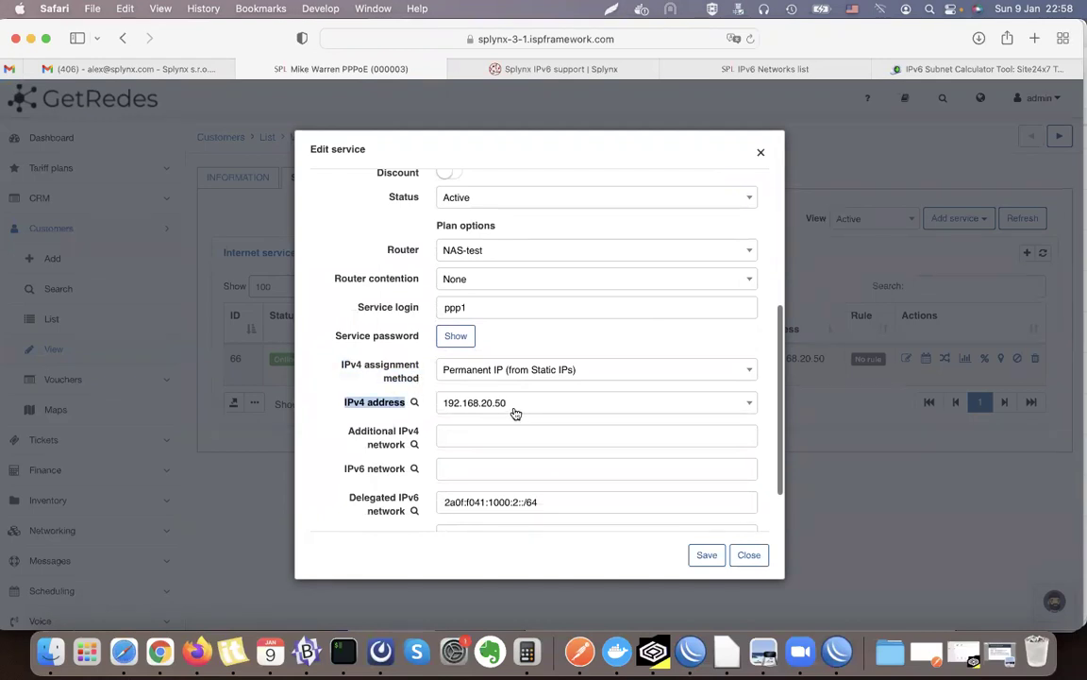
# Search the service's available IPv4 addresses for 192.168.20.52 and 192.168.20.1
pyautogui.click(515, 412)
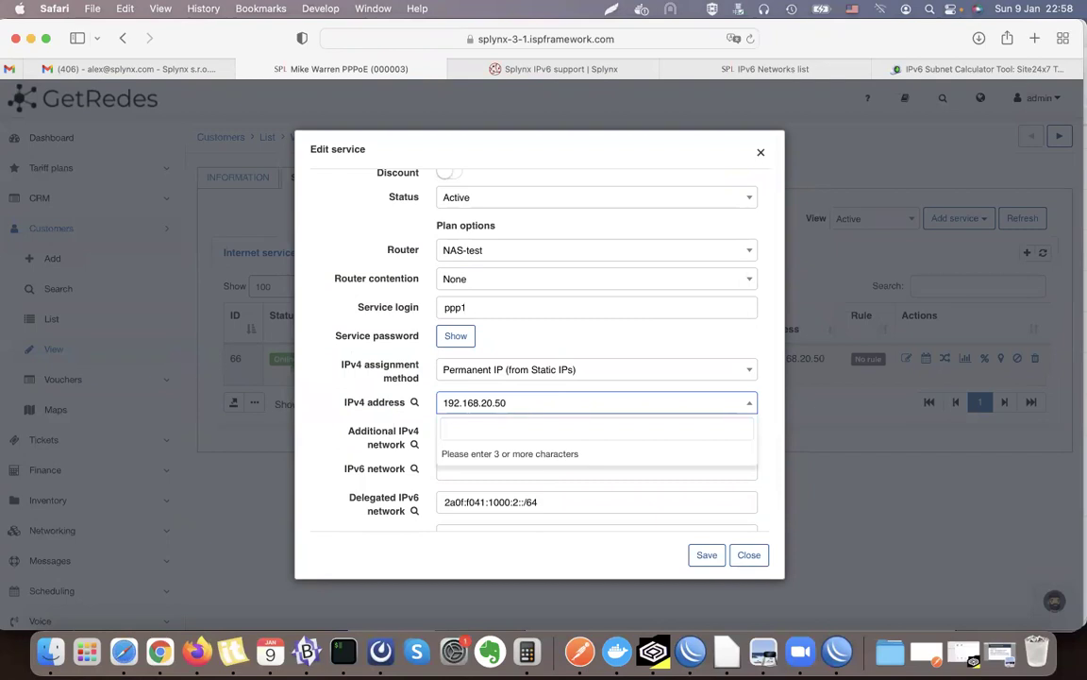
pyautogui.write('192.168.')
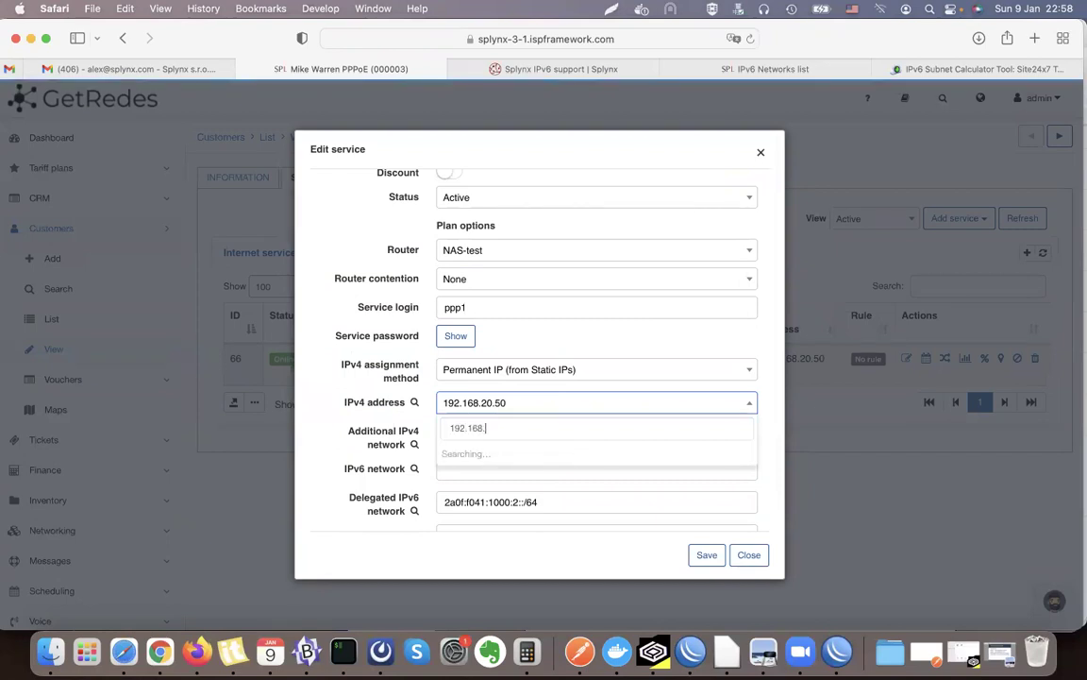
pyautogui.write('20.52')
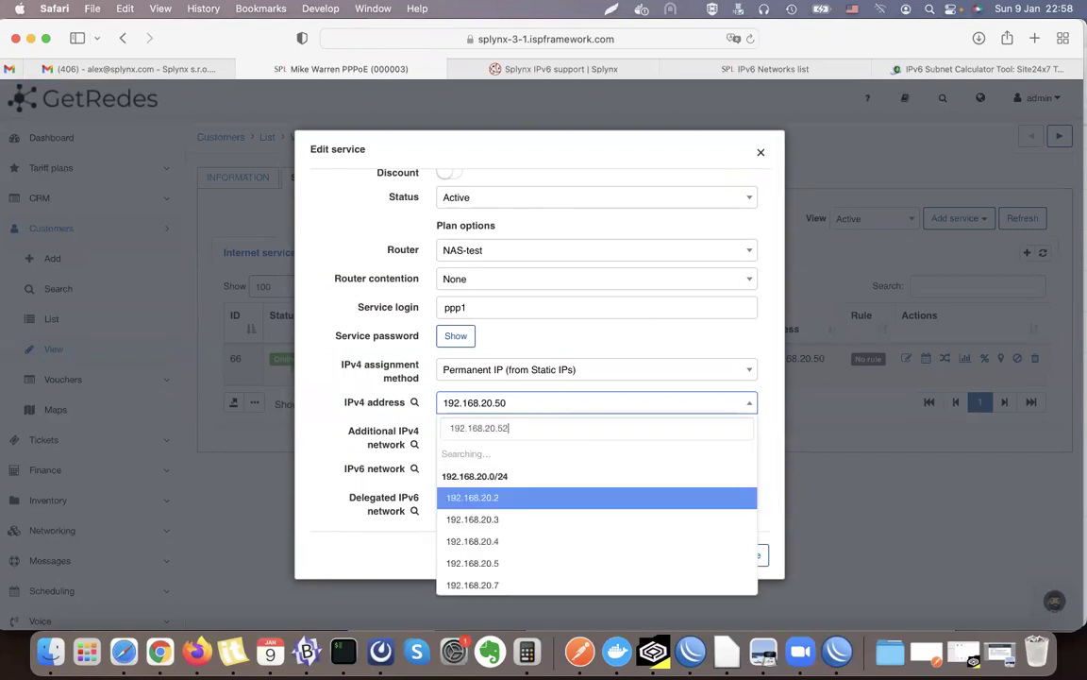
pyautogui.press('BackSpace')
pyautogui.press('BackSpace')
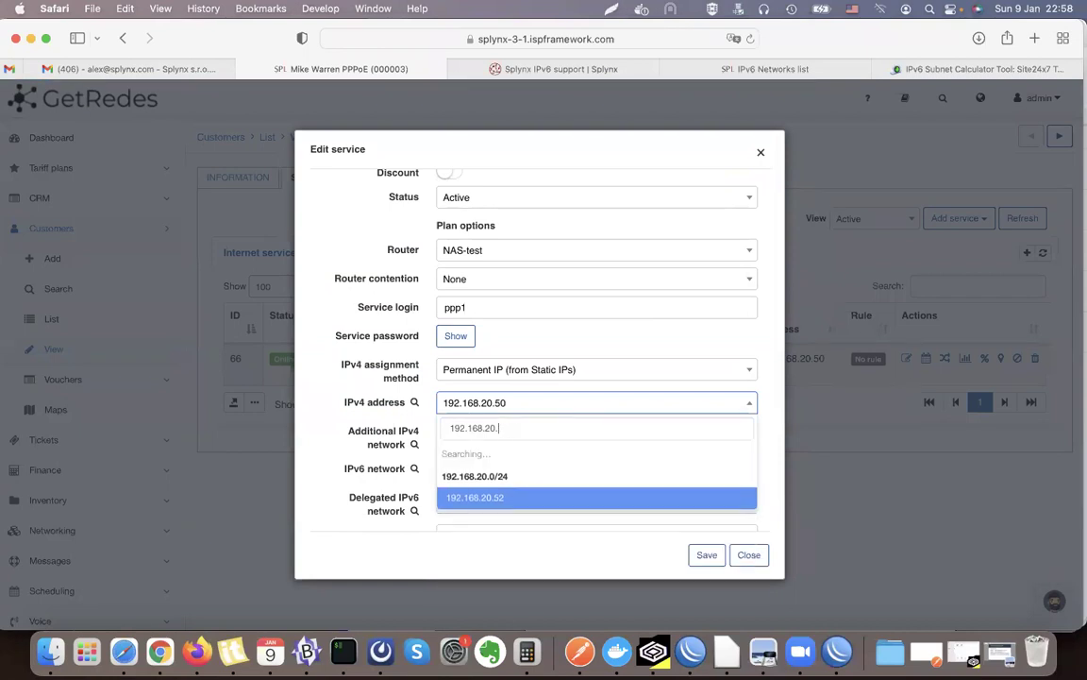
pyautogui.write('1')
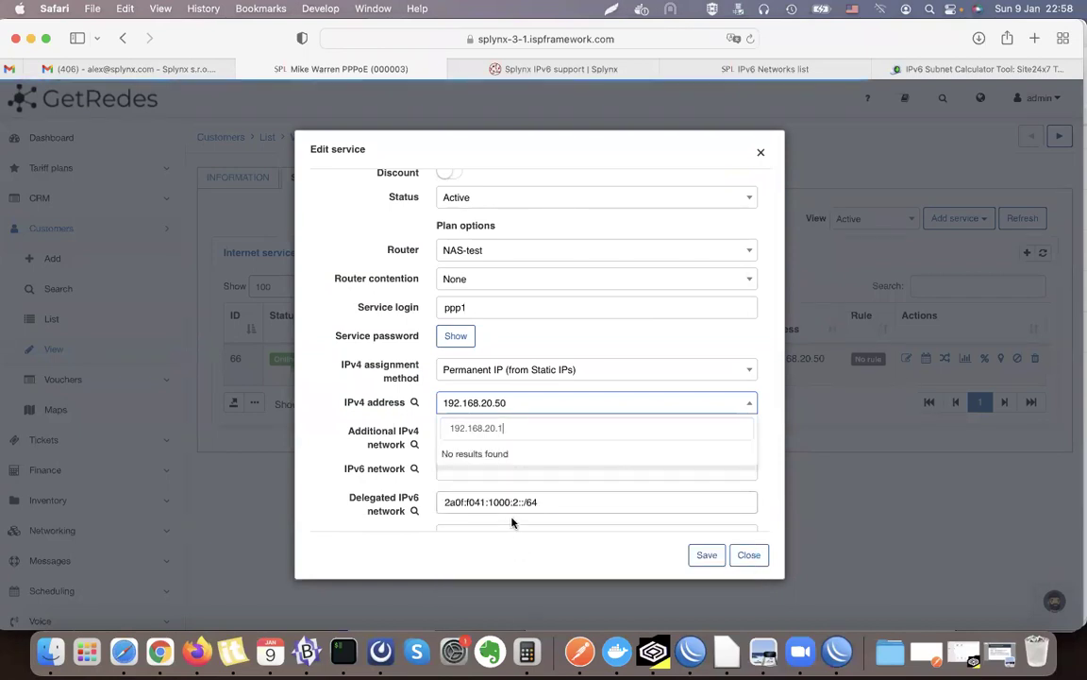
# Assign 192.168.20.3 from the 192.168.20.0/24 network as the service's IPv4 address and save the service
pyautogui.press('BackSpace')
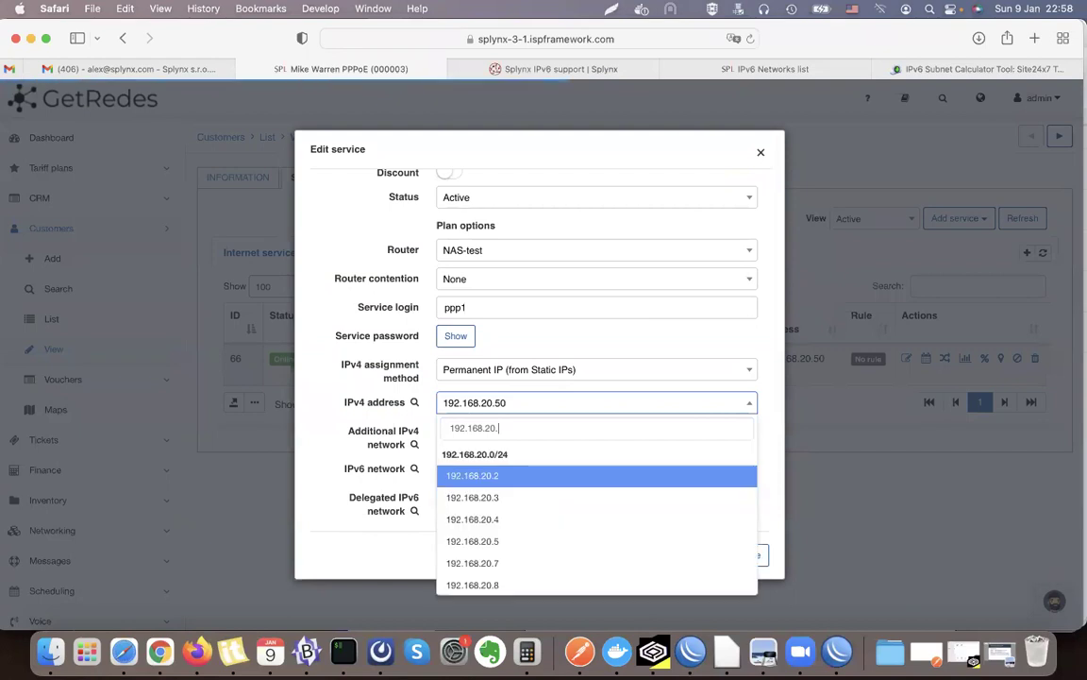
pyautogui.click(497, 496)
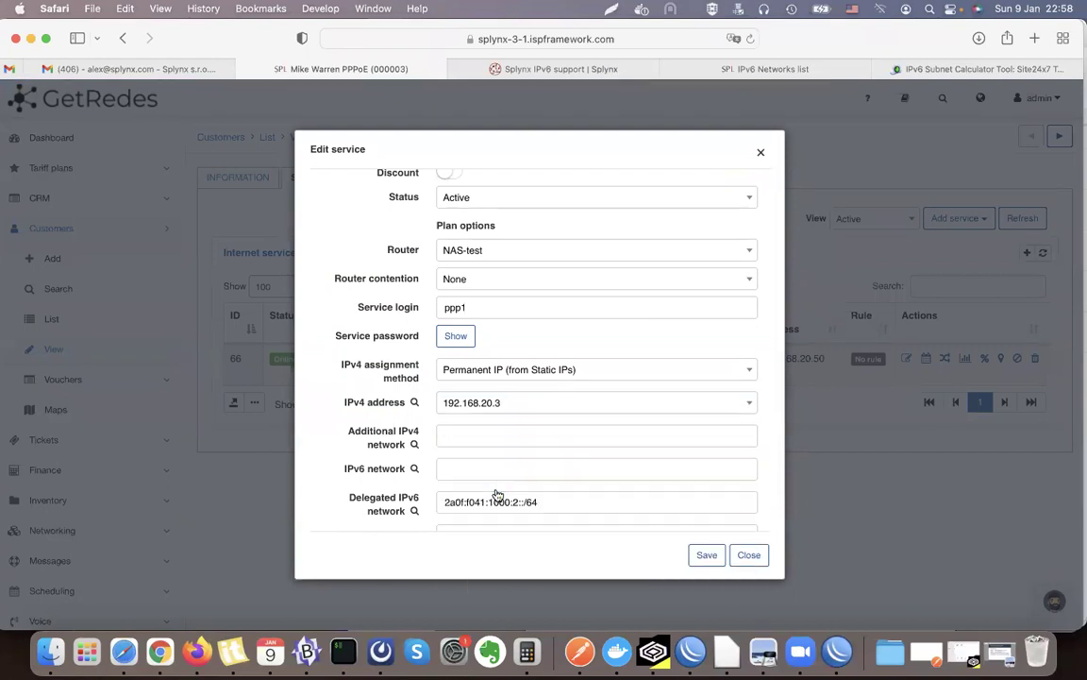
pyautogui.click(710, 556)
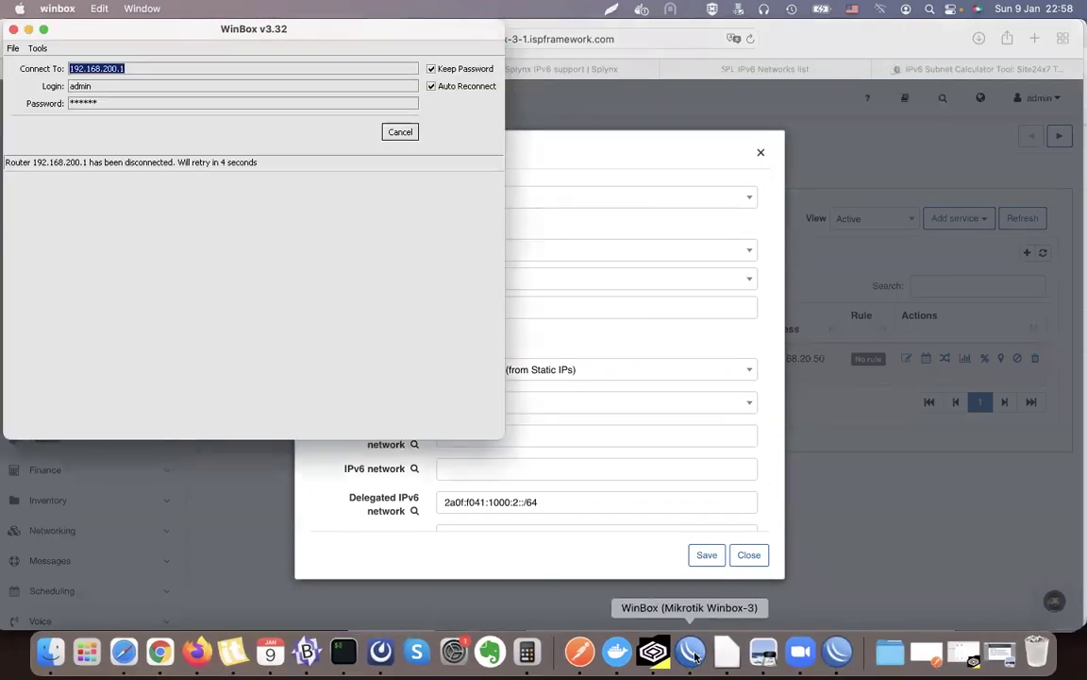
# Switch to WinBox, check the address of the PPPoE interface in the client router's Address List, and return to Splynx
pyautogui.click(692, 652)
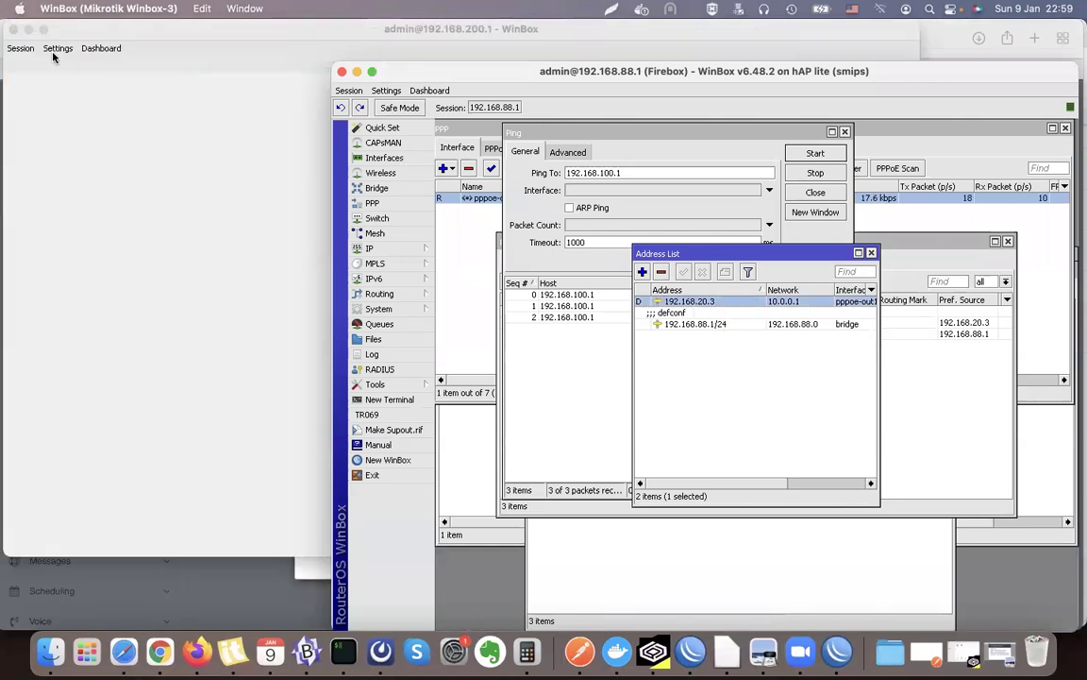
pyautogui.click(38, 28)
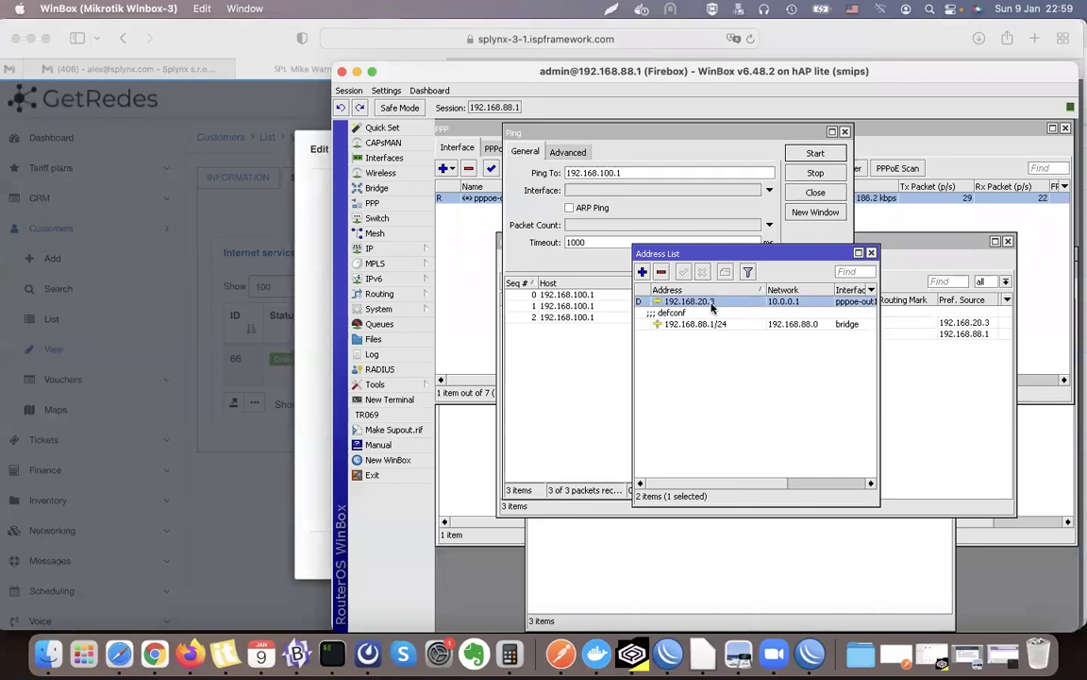
pyautogui.click(291, 340)
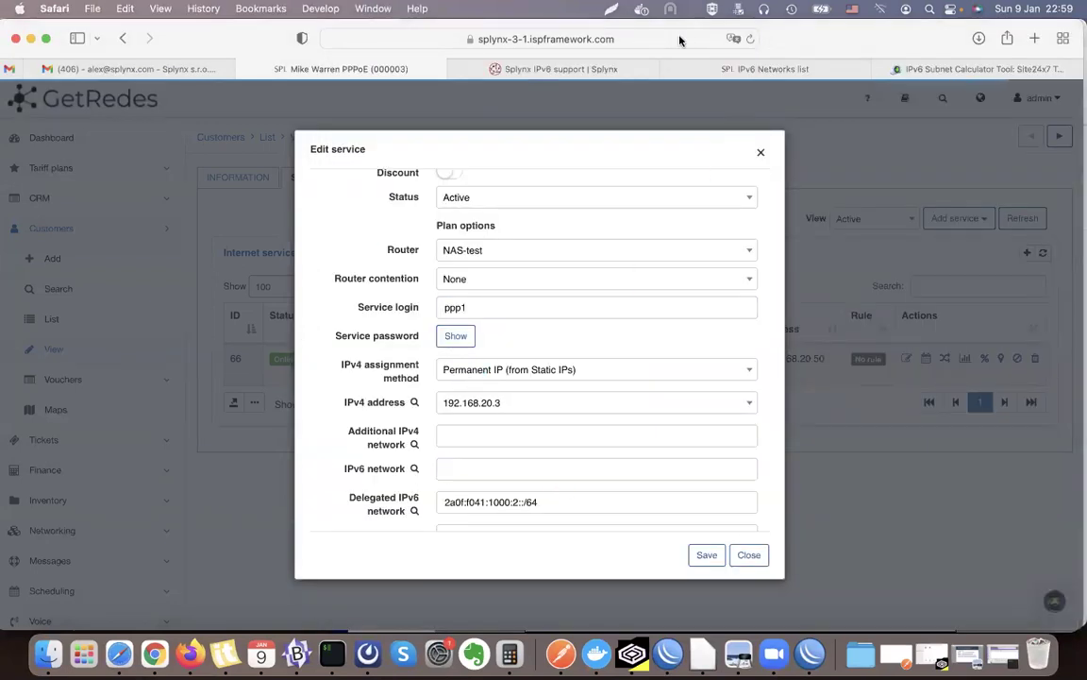
# Reload the customer page, set the ppp1 service's IPv4 assignment method to Dynamic IP (from IP Pools) with PPP pool (192.168.20.0/24), and save
pyautogui.click(751, 39)
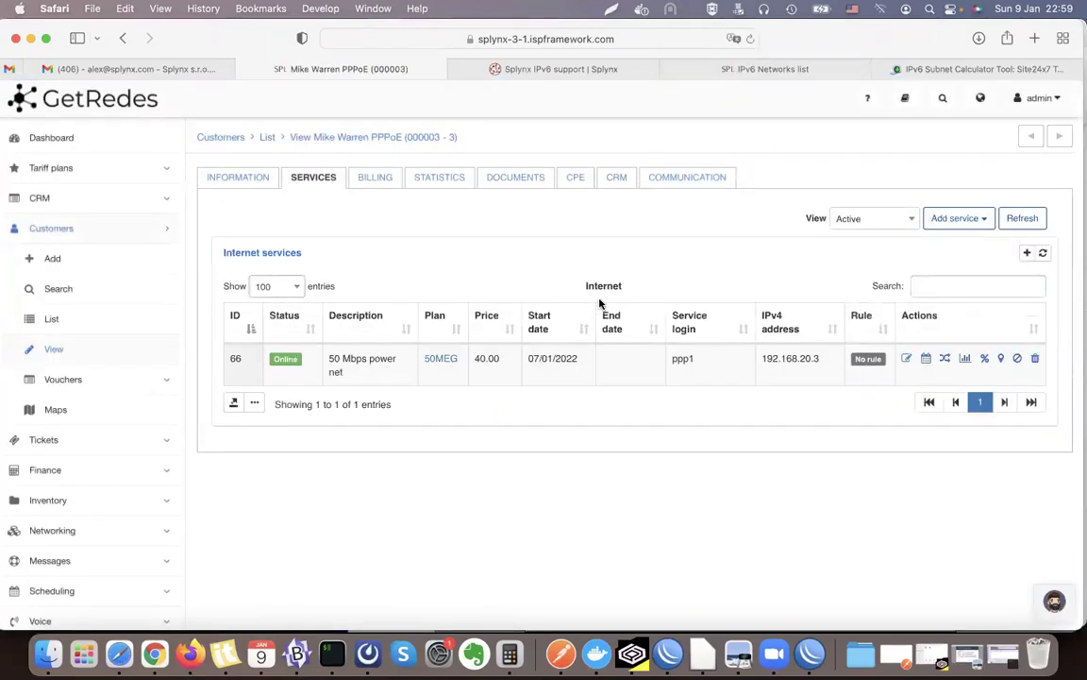
pyautogui.click(907, 359)
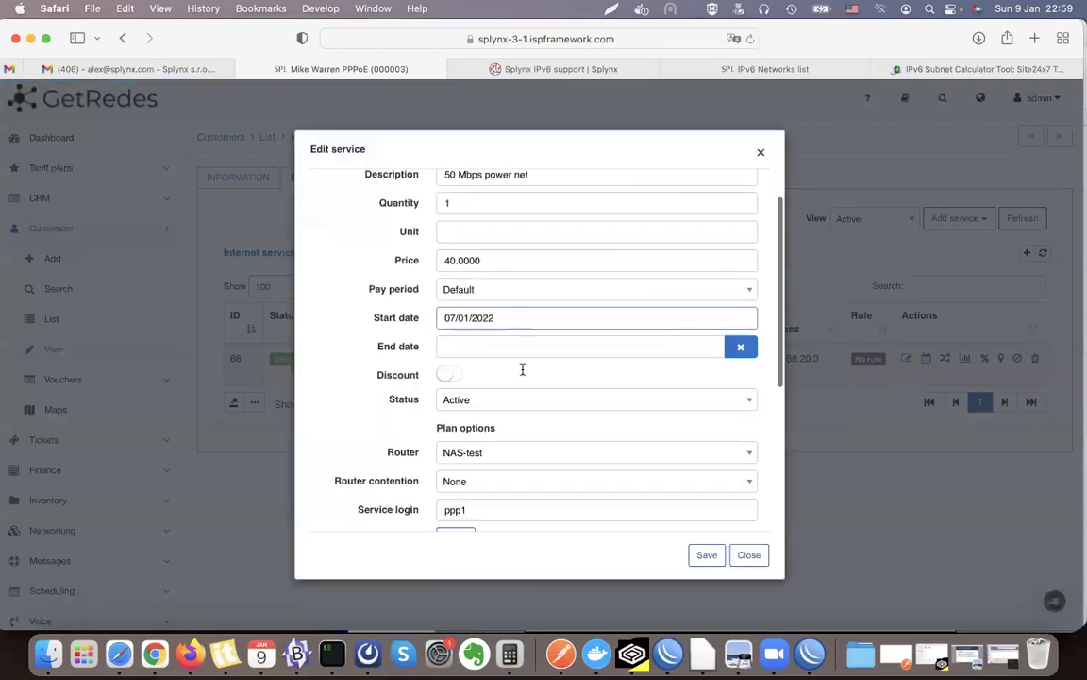
pyautogui.scroll(-5, 522, 370)
pyautogui.click(510, 307)
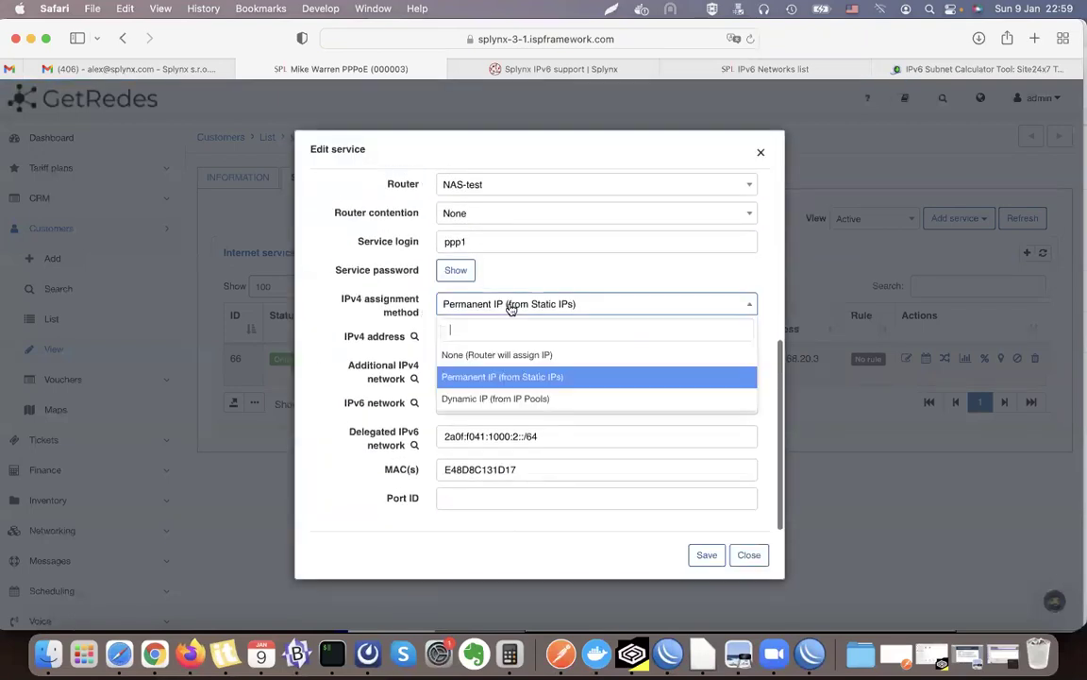
pyautogui.click(496, 398)
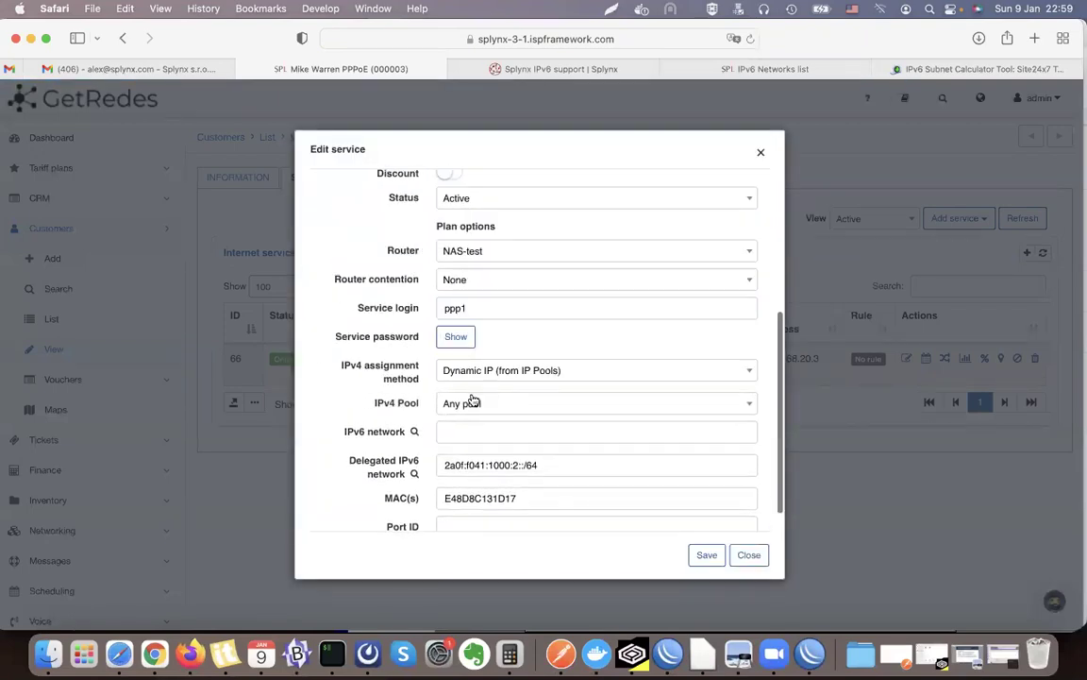
pyautogui.click(468, 404)
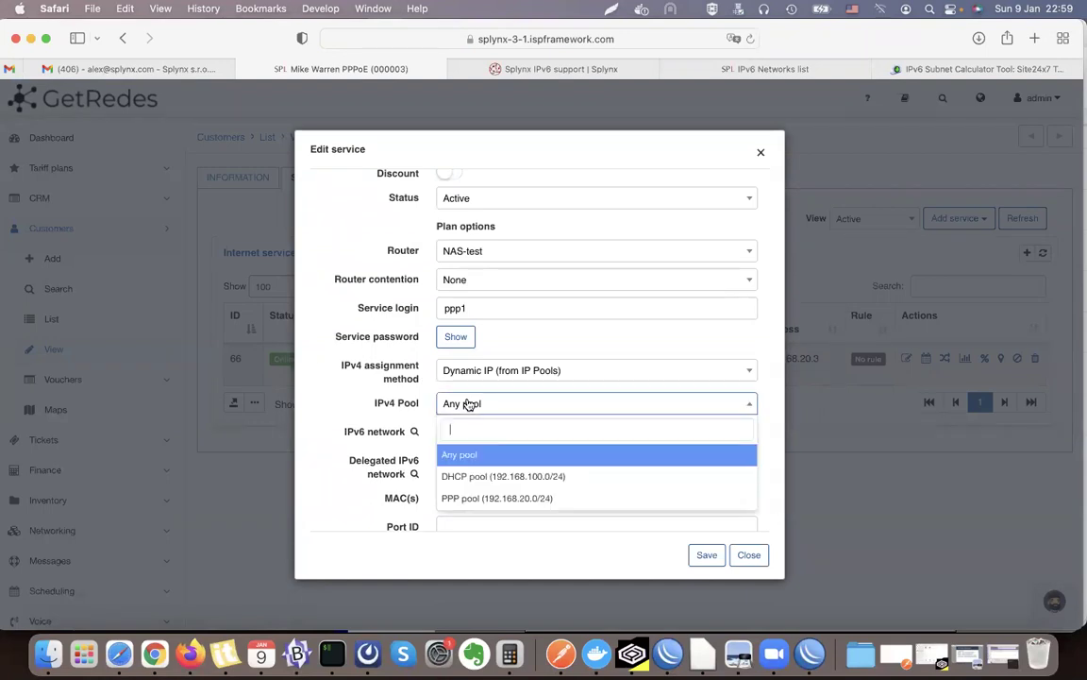
pyautogui.click(486, 498)
pyautogui.moveTo(373, 403); pyautogui.dragTo(405, 406)
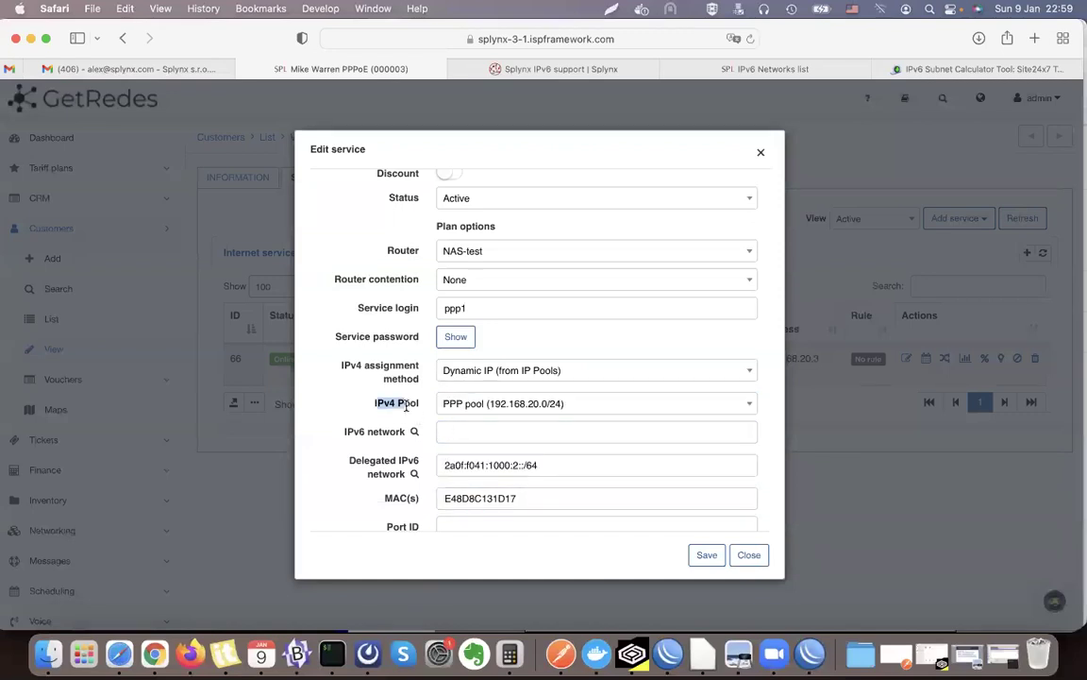
pyautogui.click(411, 406)
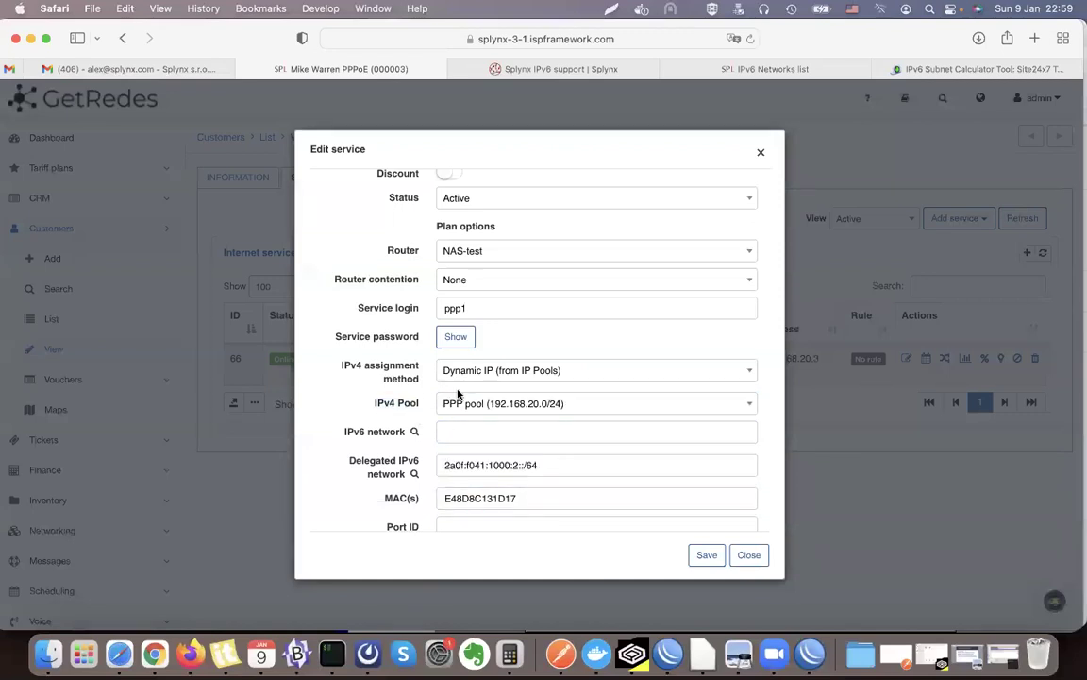
pyautogui.click(704, 554)
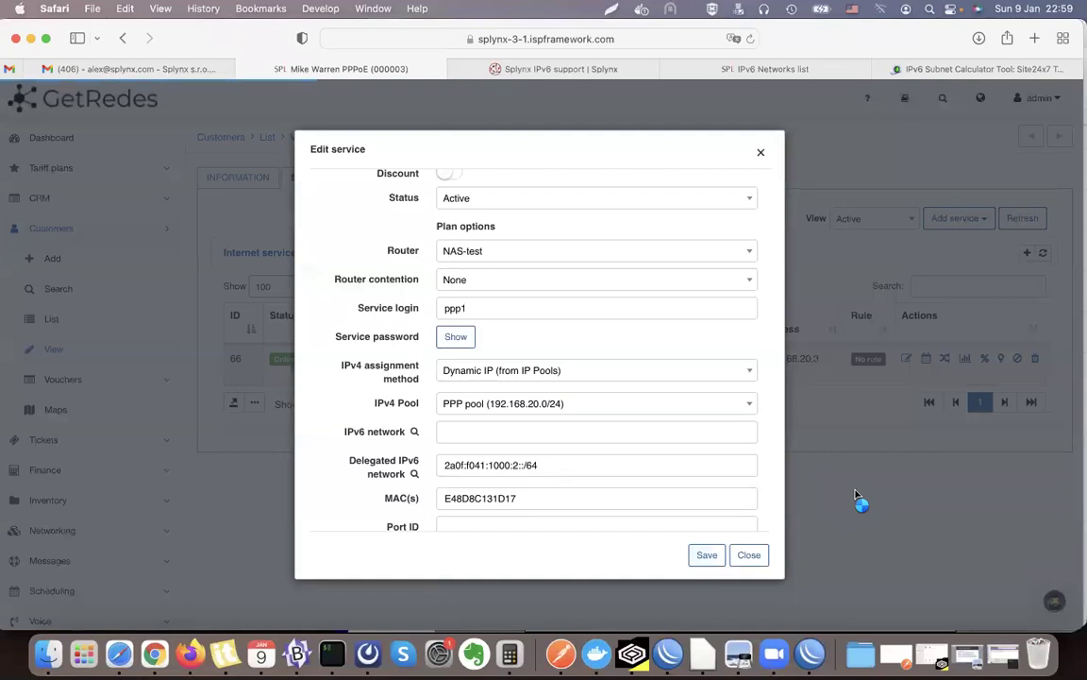
# Switch to WinBox, examine the PPPoE interface's dynamically assigned address in the Address List, and return to Splynx
pyautogui.click(866, 653)
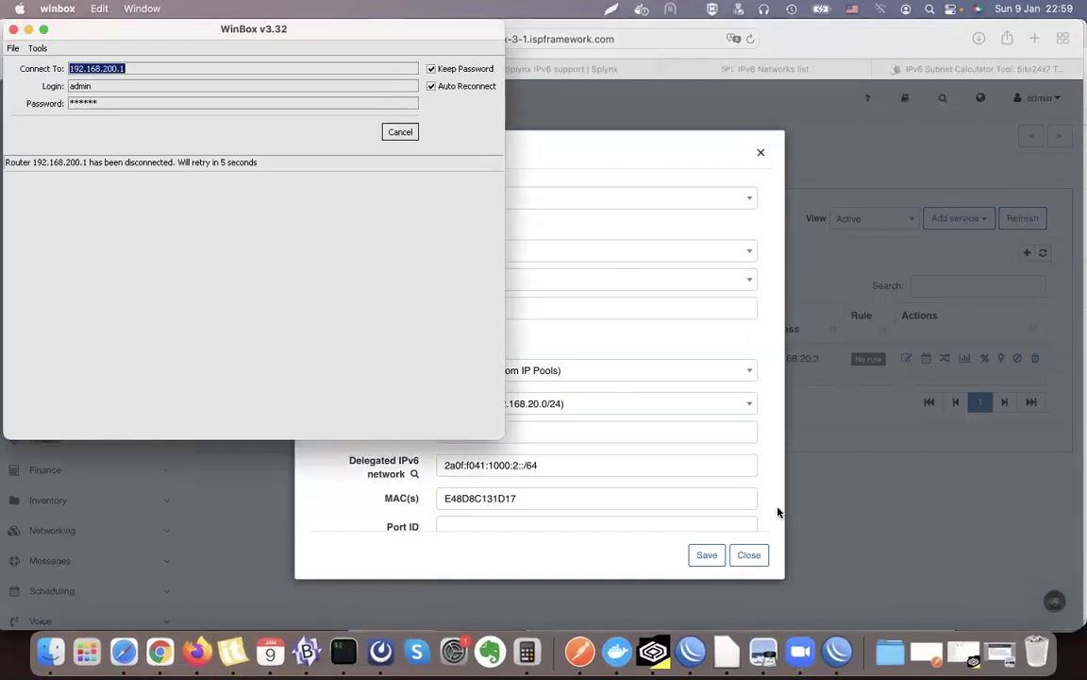
pyautogui.click(690, 651)
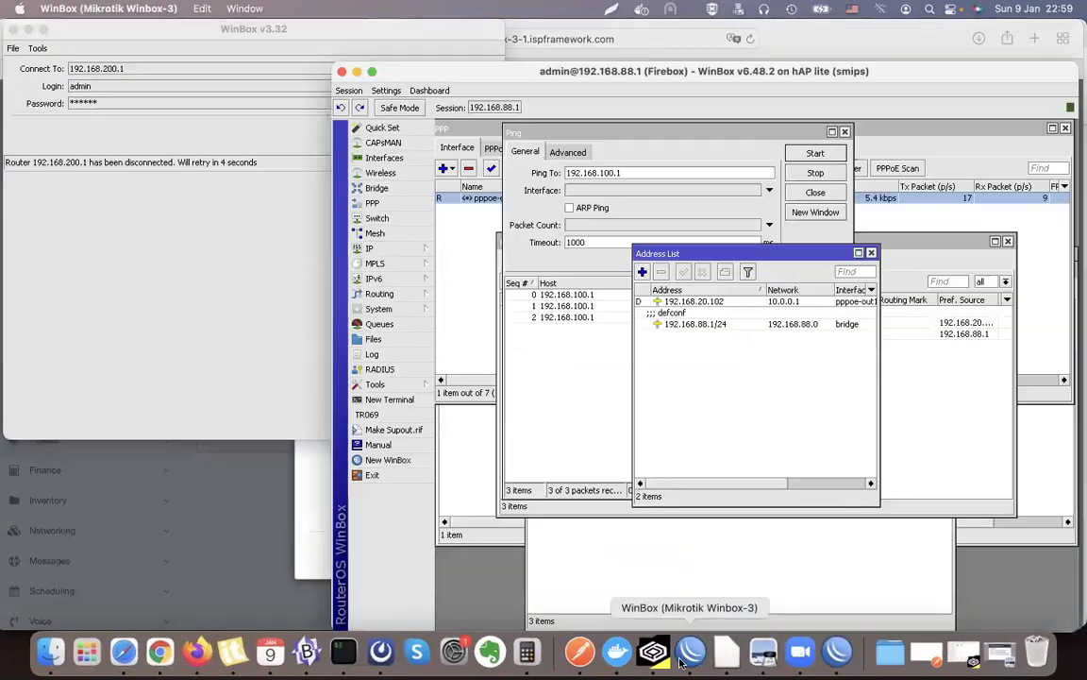
pyautogui.click(703, 304)
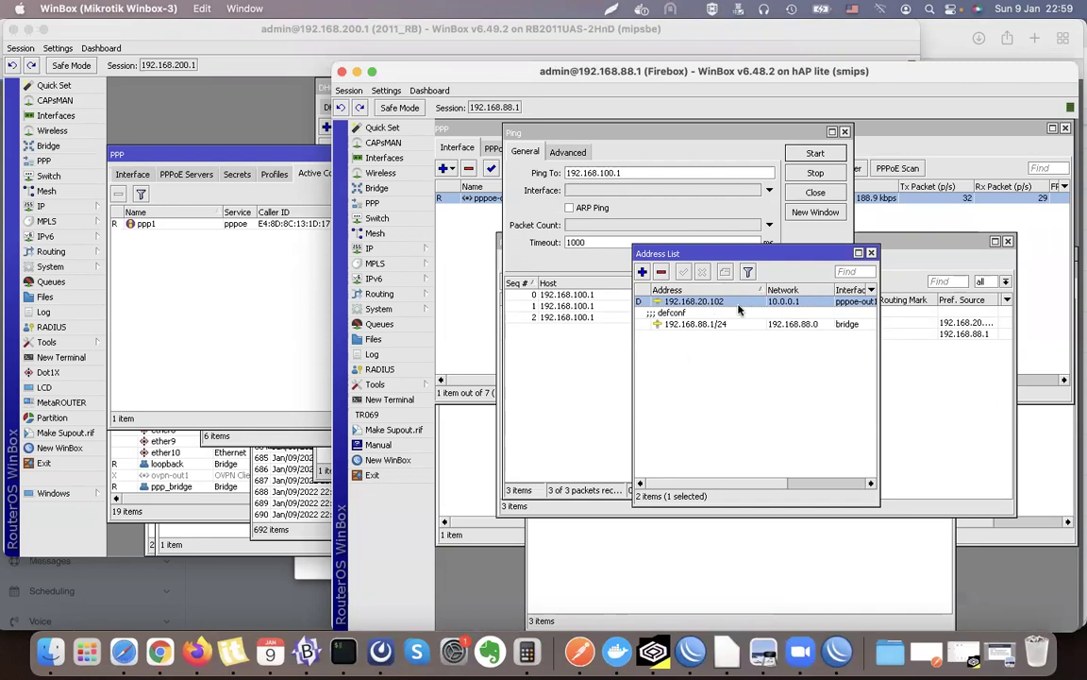
pyautogui.click(260, 592)
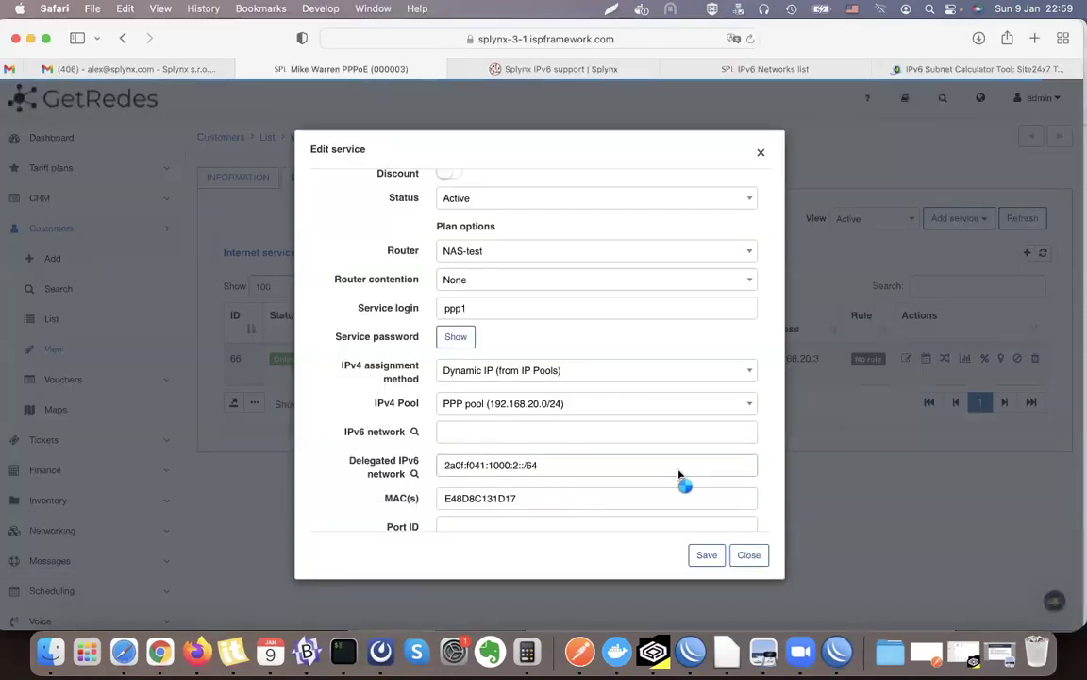
# Close the service editor, refresh the customer's services, and check the PPPoE customer's IP in the online customers list
pyautogui.click(760, 558)
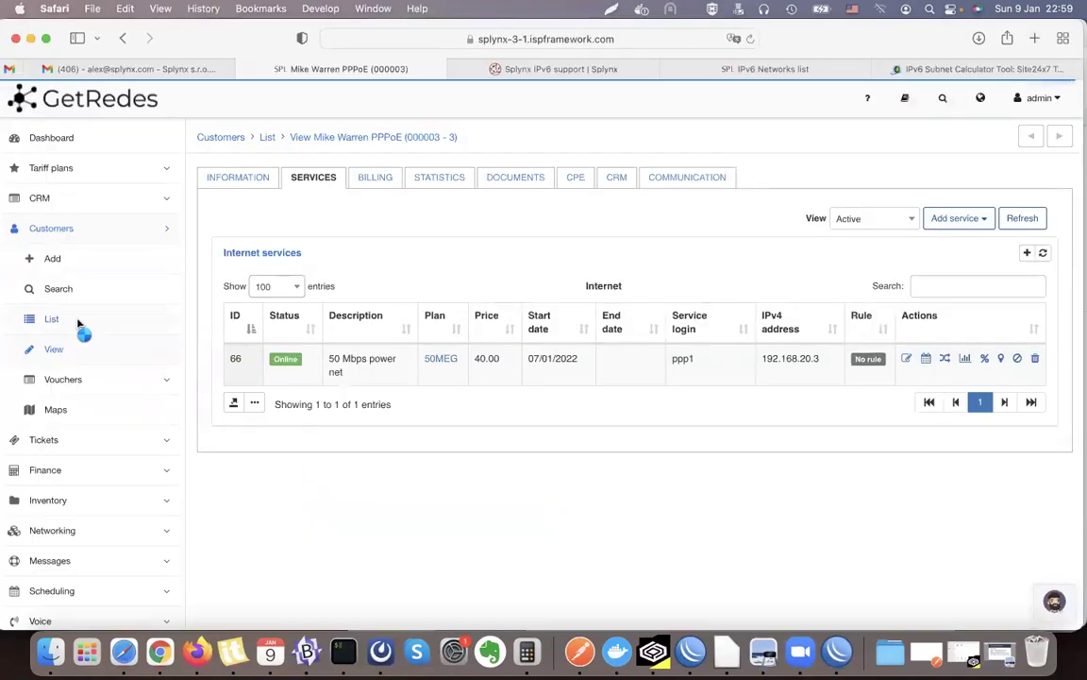
pyautogui.click(1022, 218)
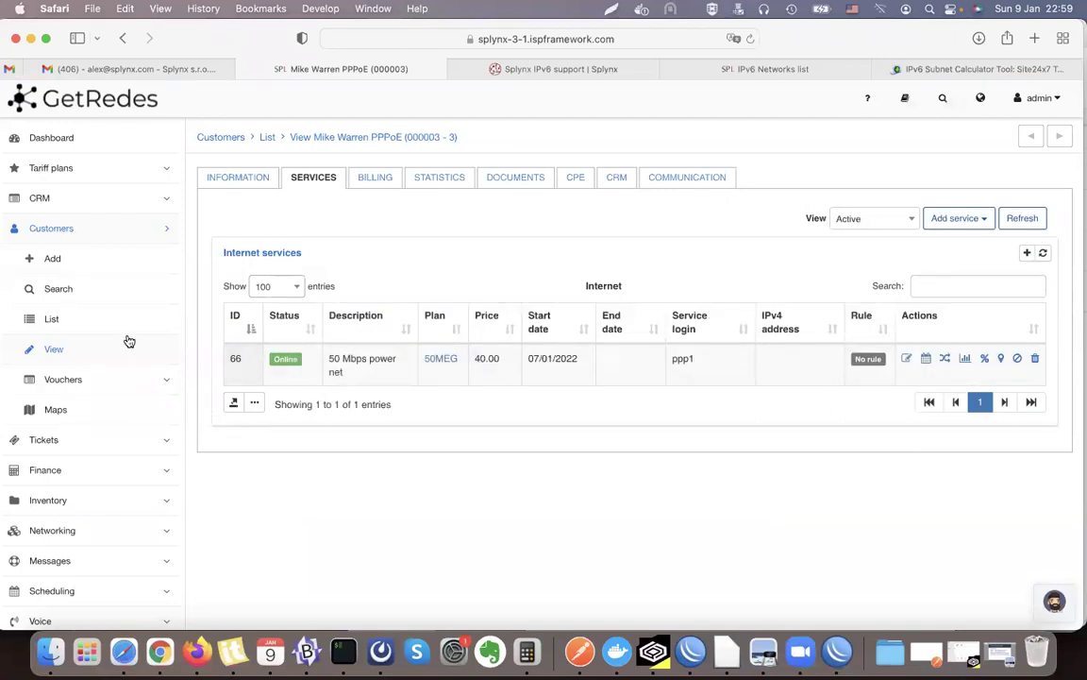
pyautogui.click(51, 318)
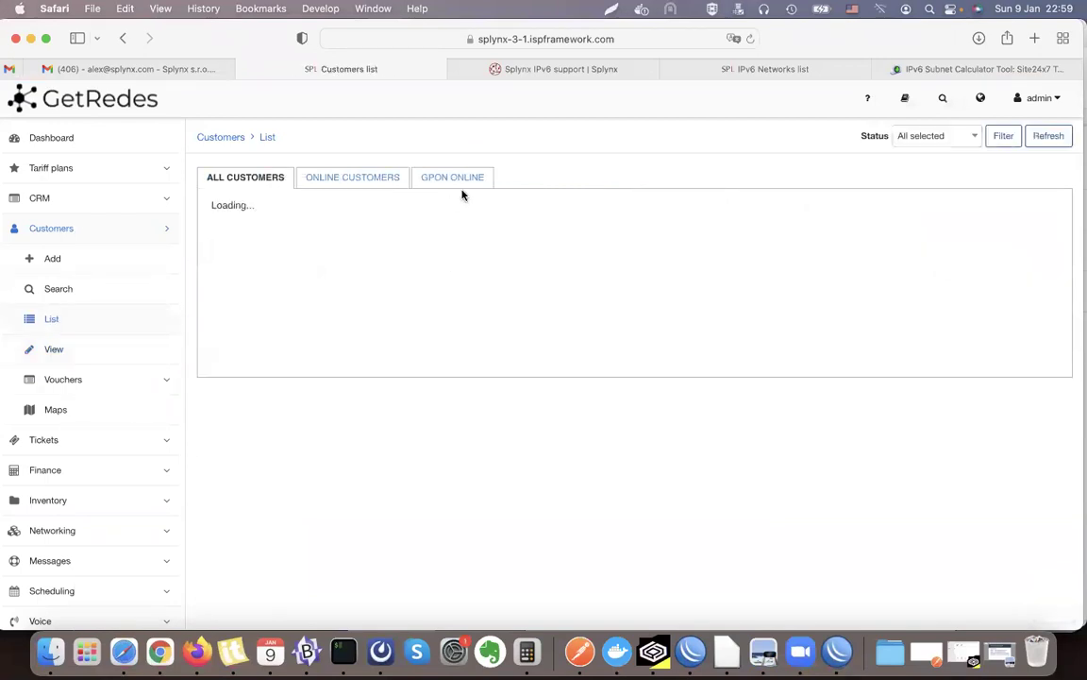
pyautogui.click(357, 180)
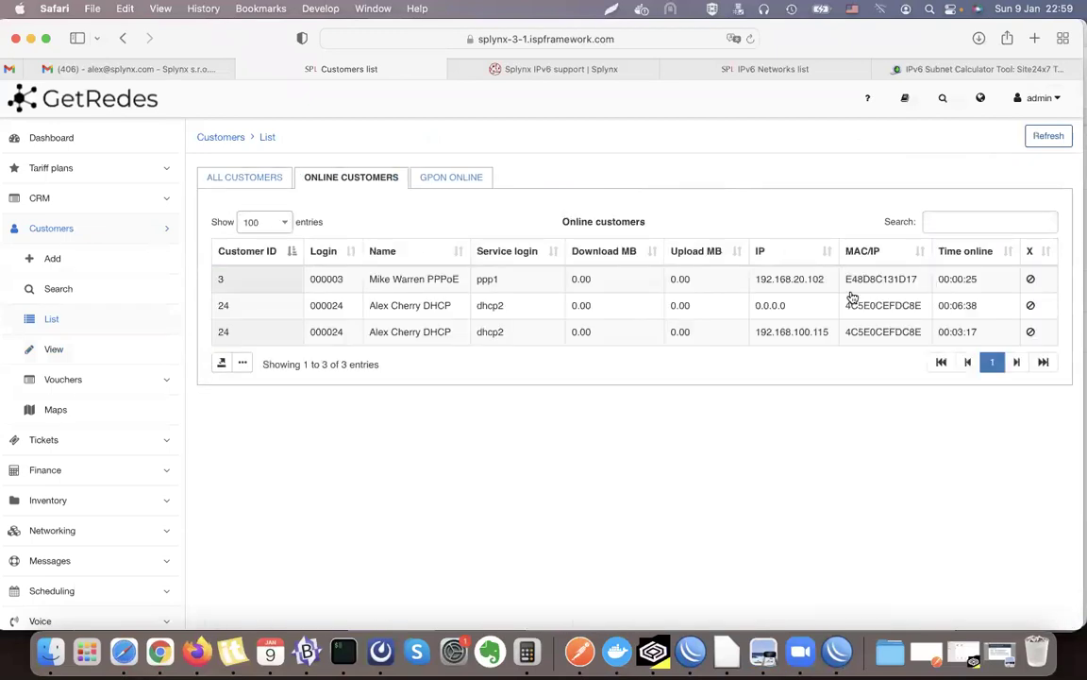
pyautogui.moveTo(828, 280); pyautogui.dragTo(757, 279)
pyautogui.click(755, 279)
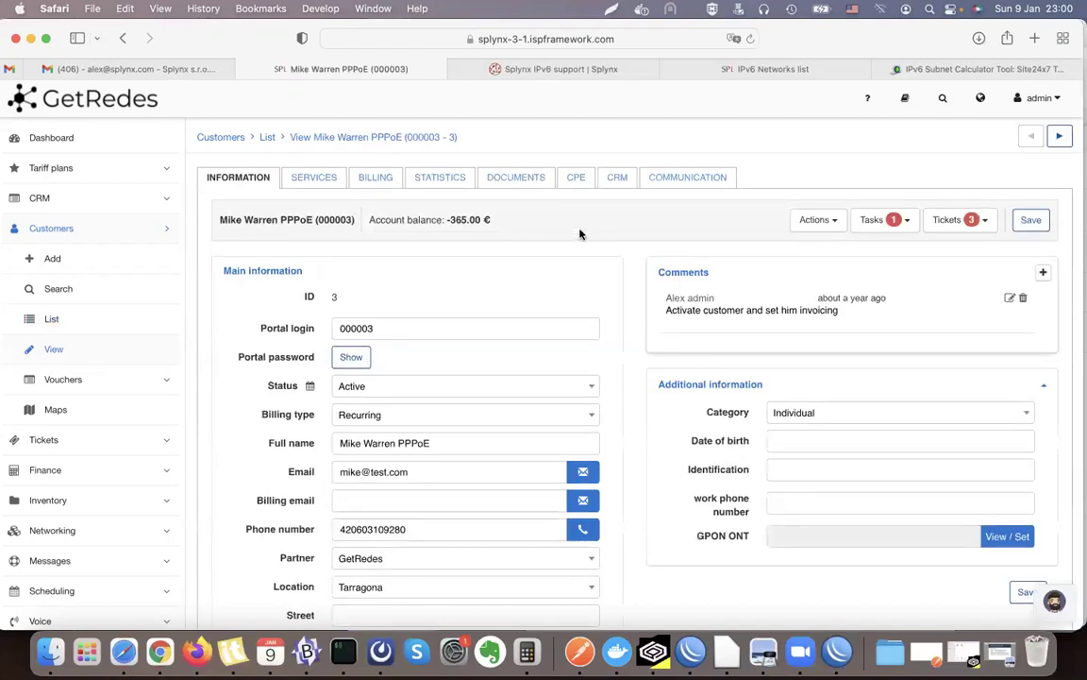
pyautogui.click(122, 37)
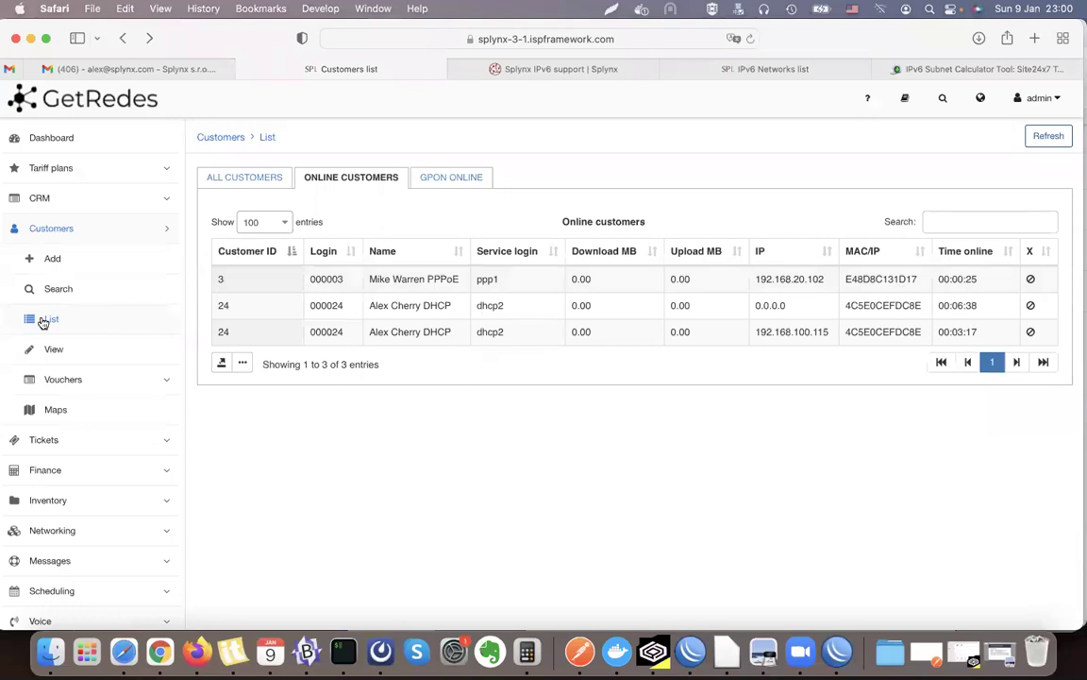
# Return to the online customers list and open the record of the PPPoE customer with service login ppp1
pyautogui.click(77, 290)
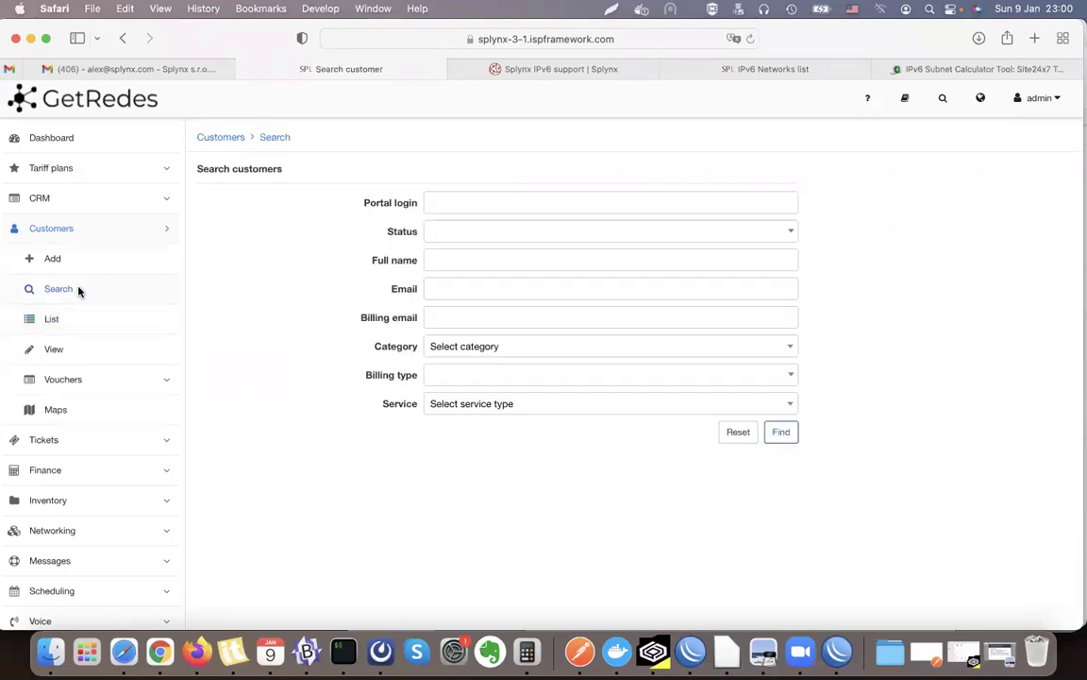
pyautogui.click(68, 322)
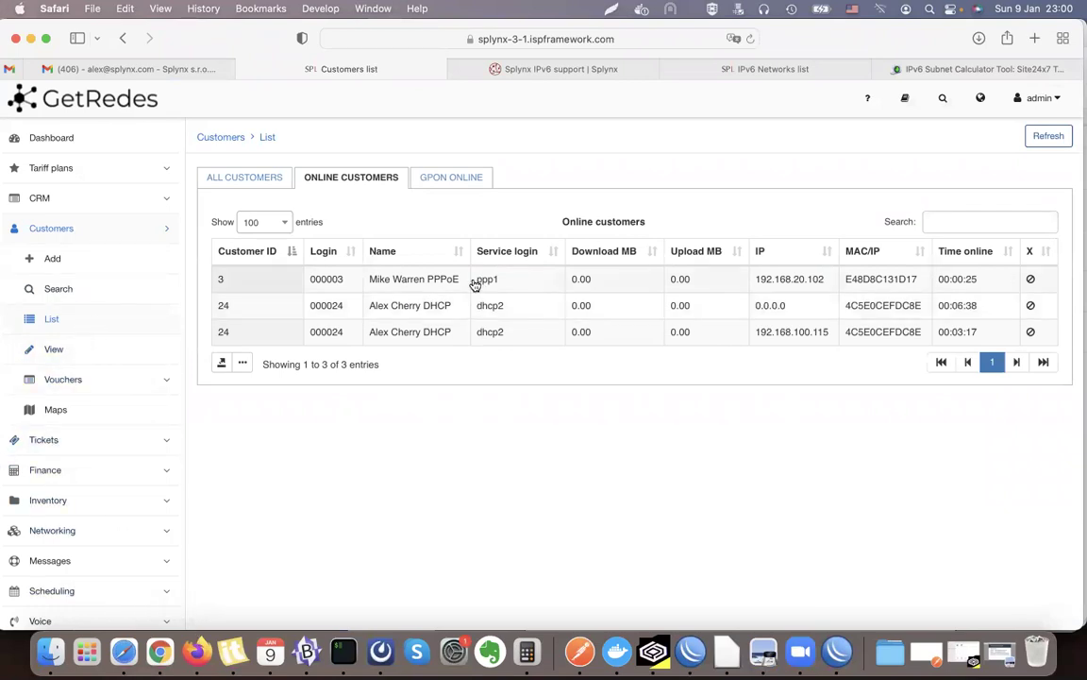
pyautogui.click(682, 278)
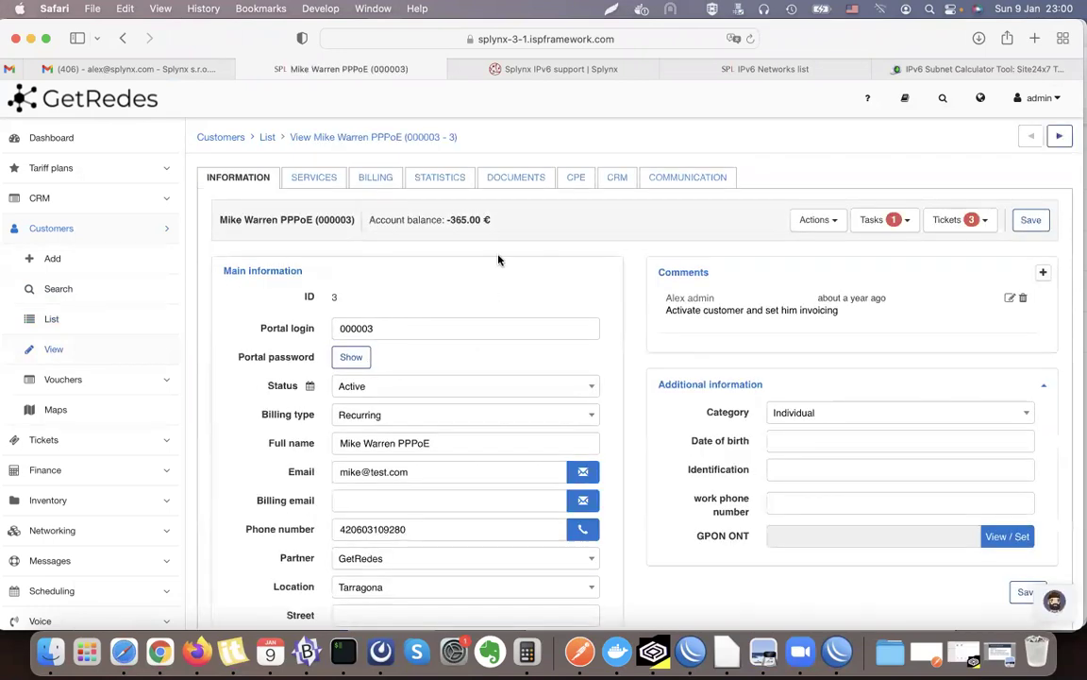
# In the customer's ppp1 service, choose None (Router will assign IP) as the IPv4 assignment method without saving
pyautogui.click(314, 177)
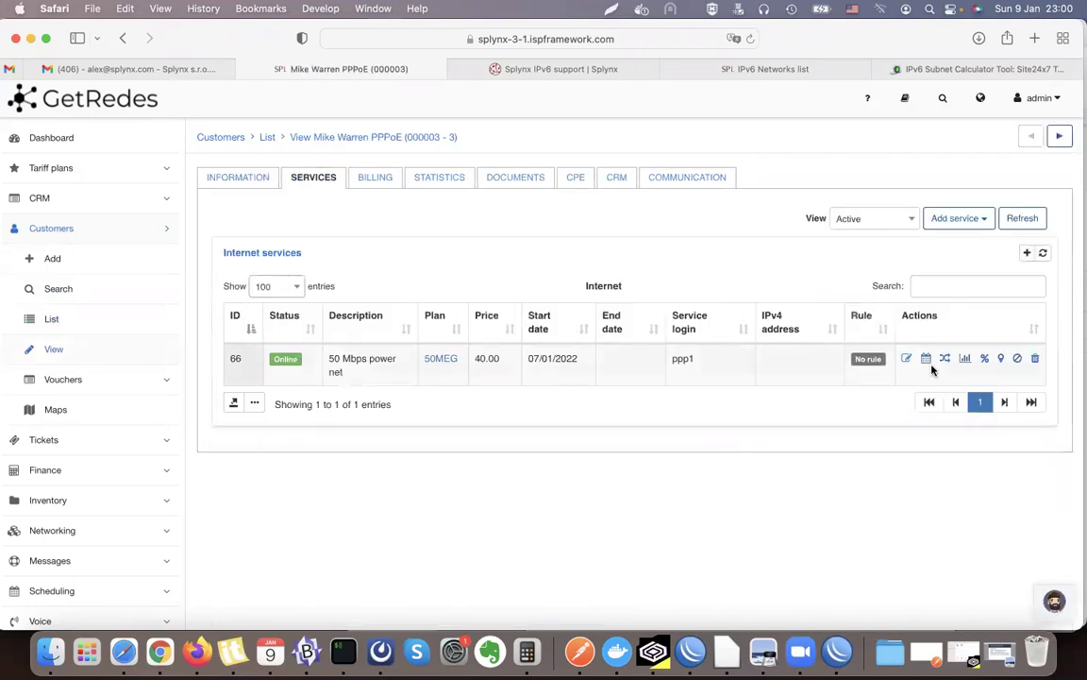
pyautogui.click(906, 359)
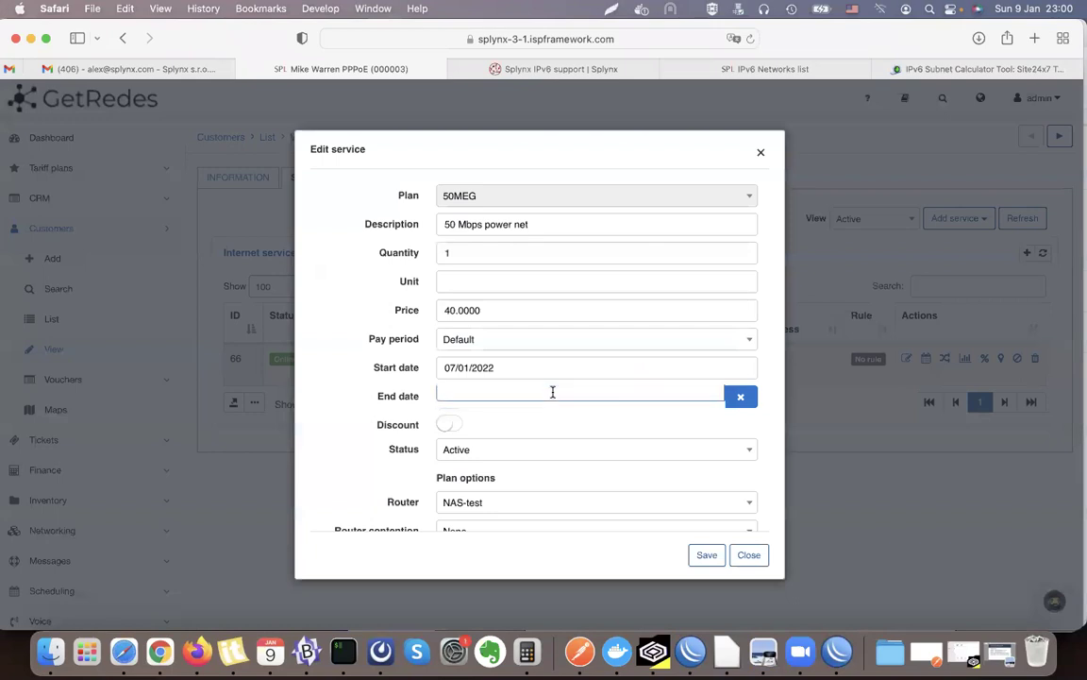
pyautogui.scroll(-5, 547, 392)
pyautogui.click(483, 343)
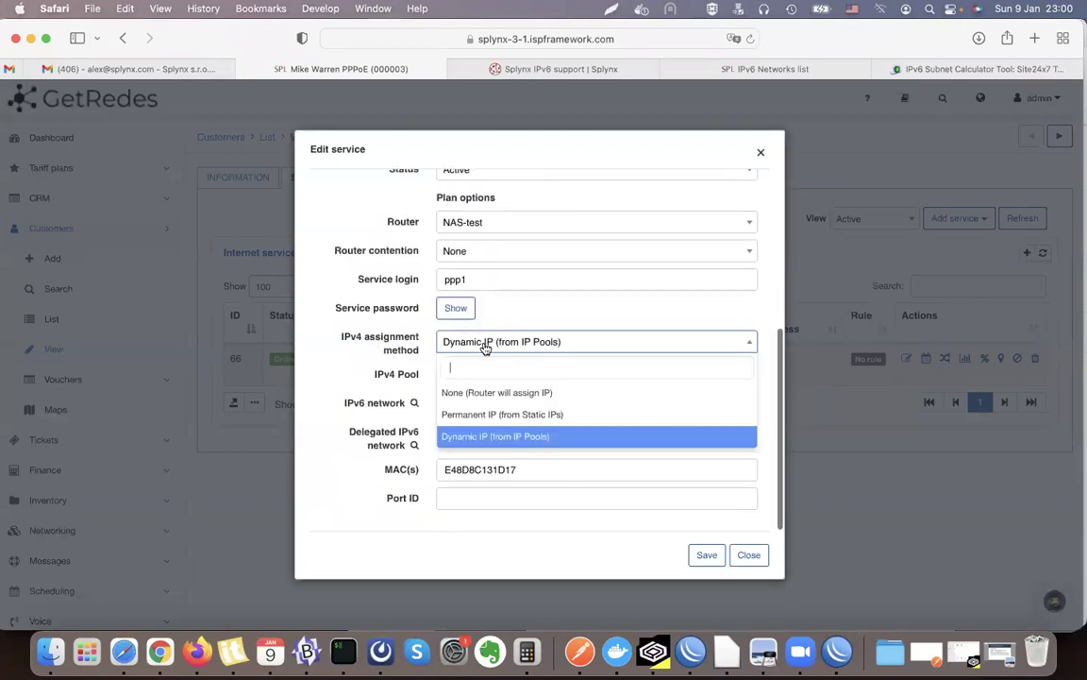
pyautogui.click(487, 398)
pyautogui.moveTo(333, 368); pyautogui.dragTo(418, 380)
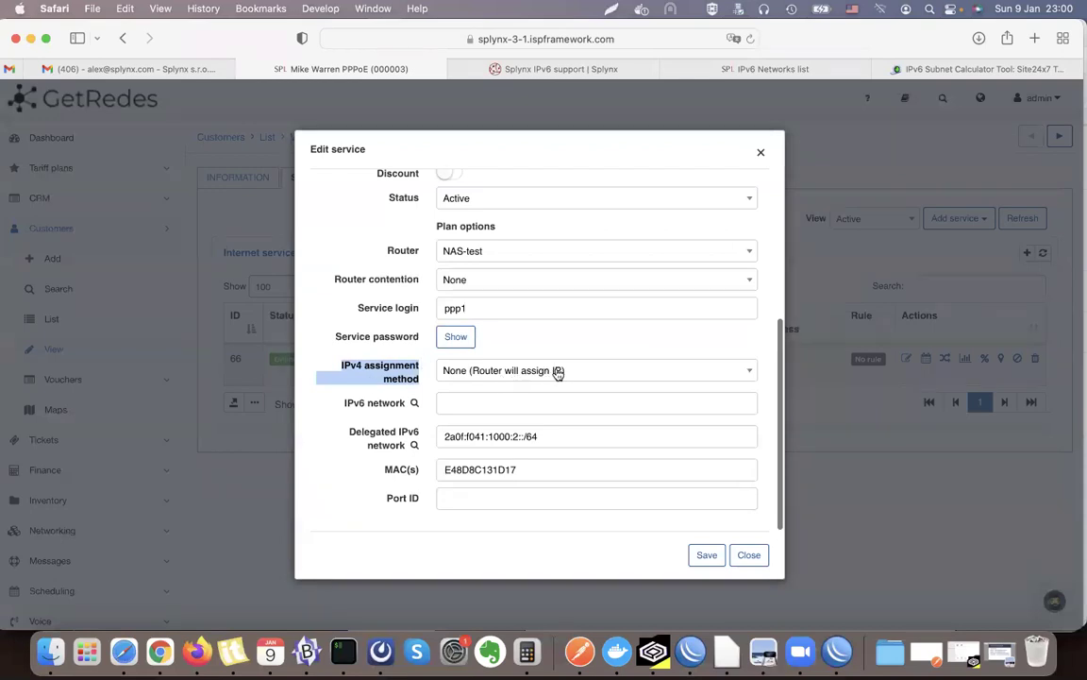
# Switch to WinBox on the 2011_RB router, look through the PPPoE servers and PPP profiles, and open the default profile
pyautogui.click(842, 663)
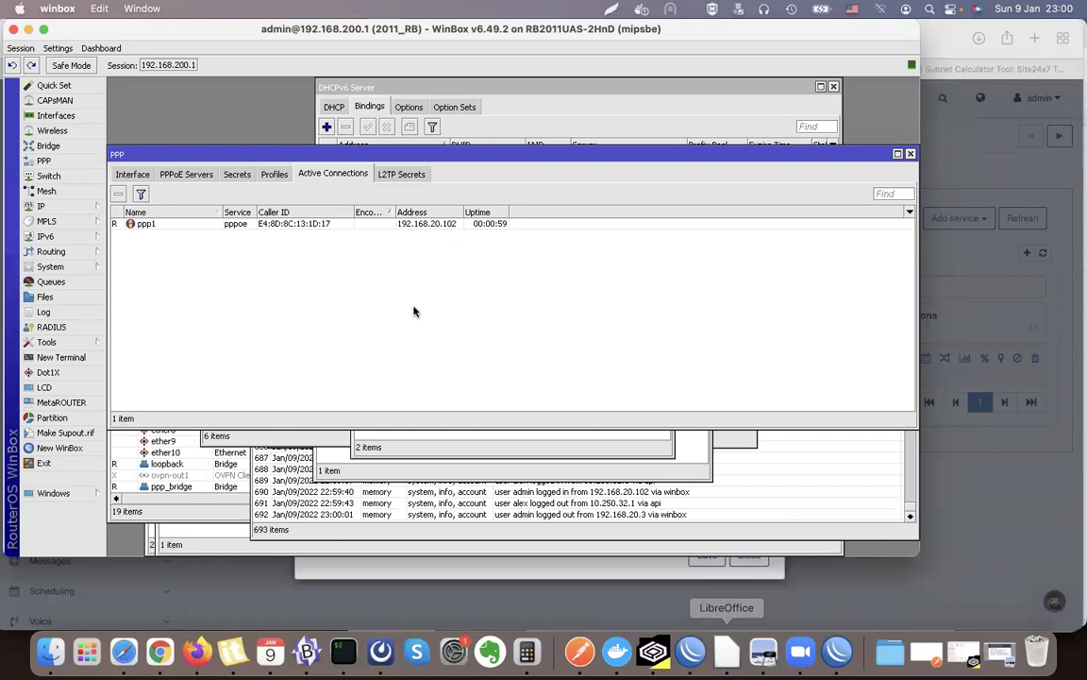
pyautogui.moveTo(190, 32); pyautogui.dragTo(206, 62)
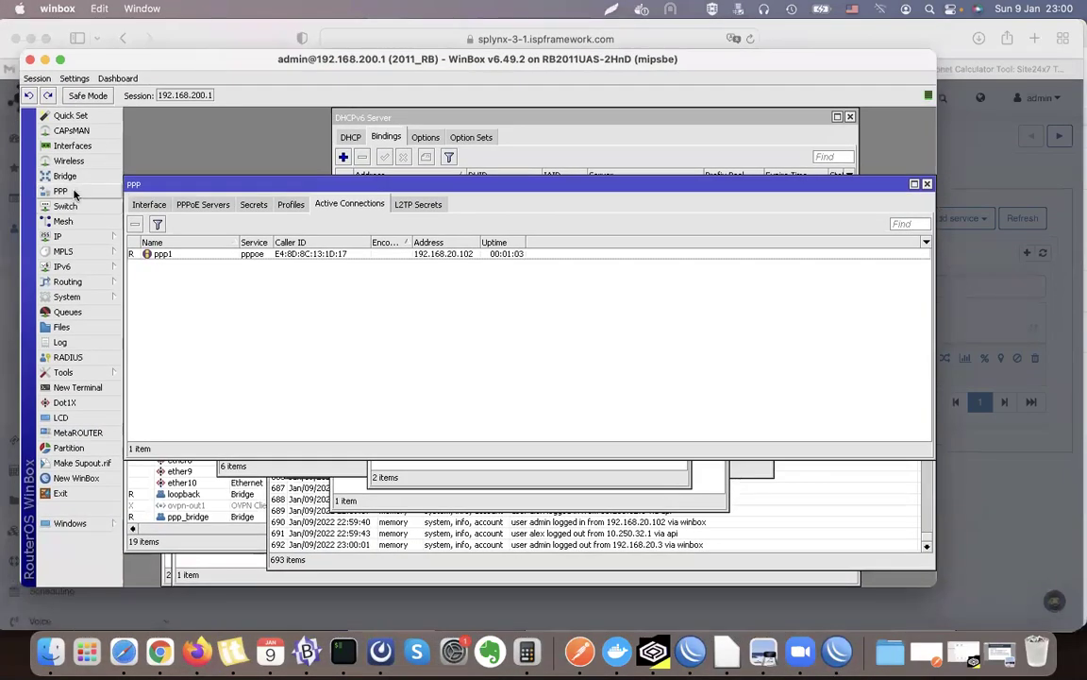
pyautogui.click(206, 204)
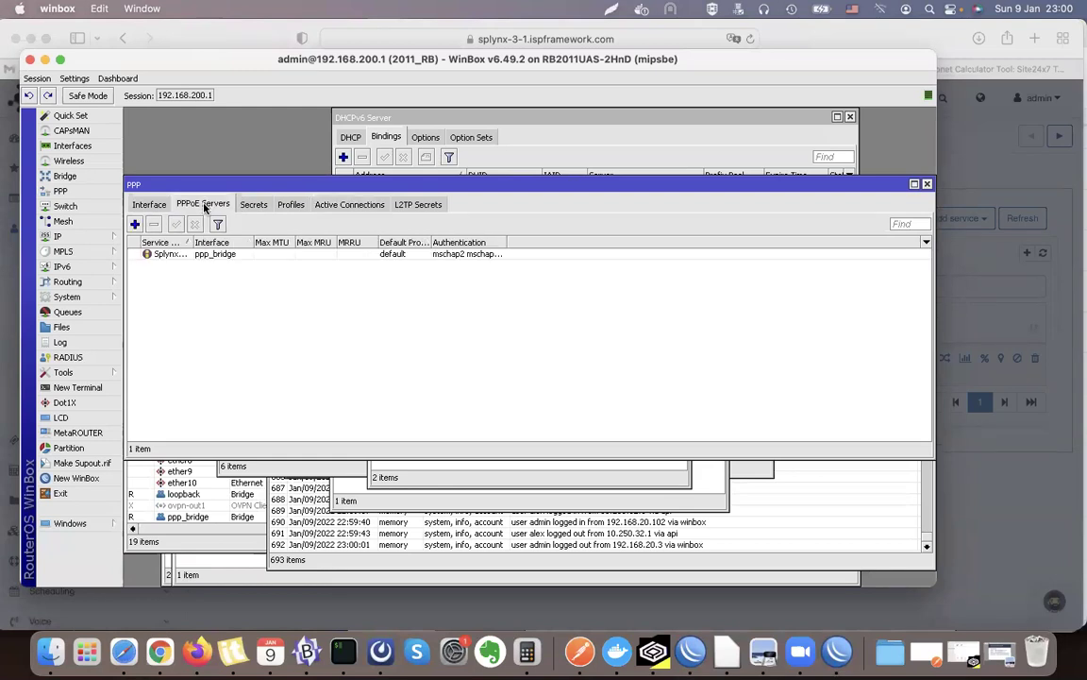
pyautogui.click(283, 208)
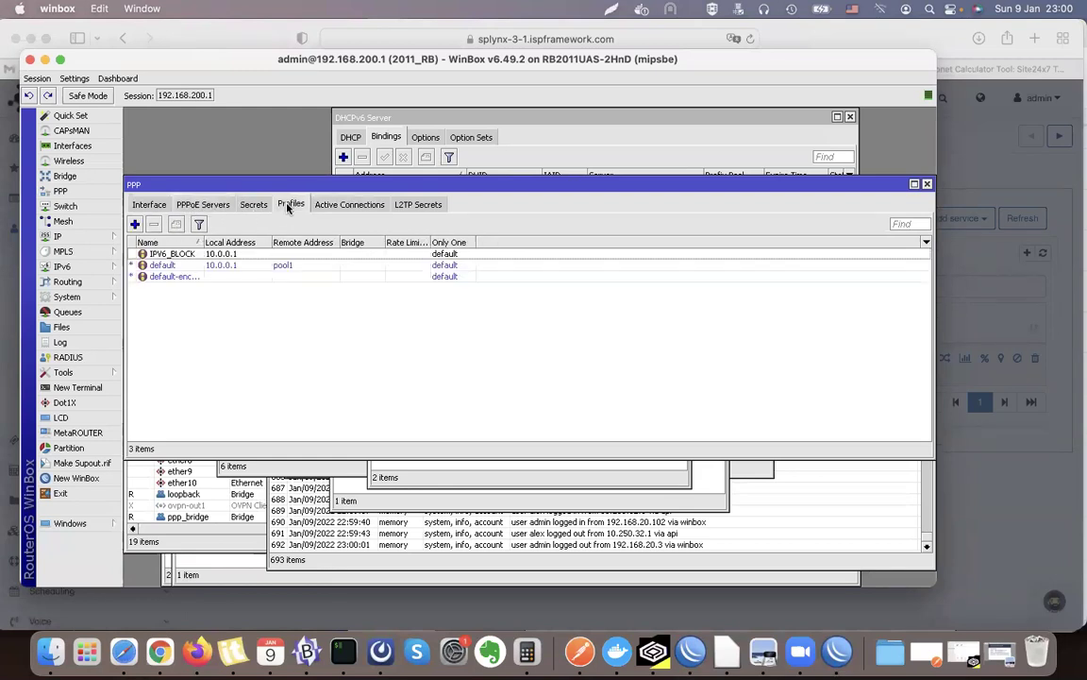
pyautogui.doubleClick(297, 275)
pyautogui.press('Escape')
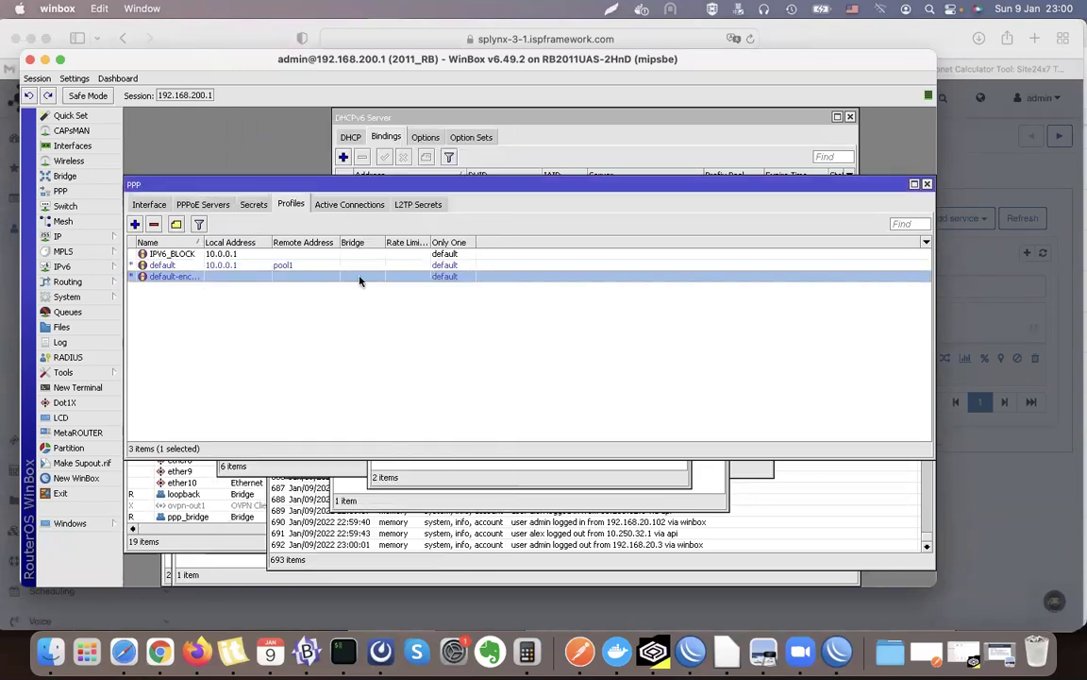
pyautogui.doubleClick(302, 268)
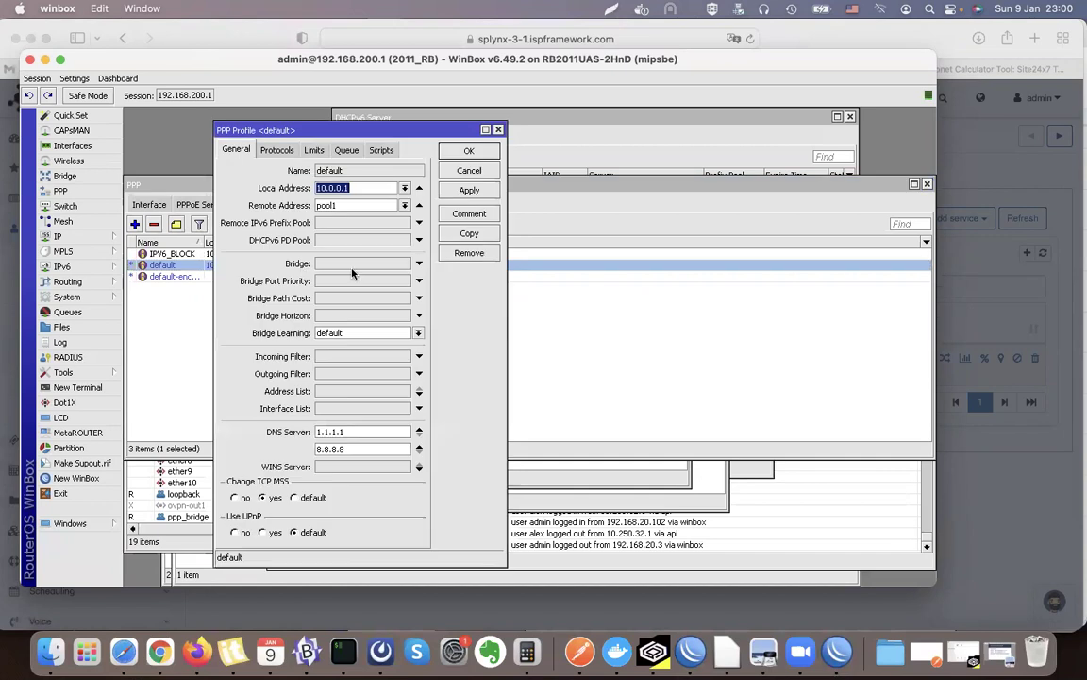
# Clear the default PPP profile's Remote Address, restore it to pool1, and apply the profile
pyautogui.doubleClick(328, 205)
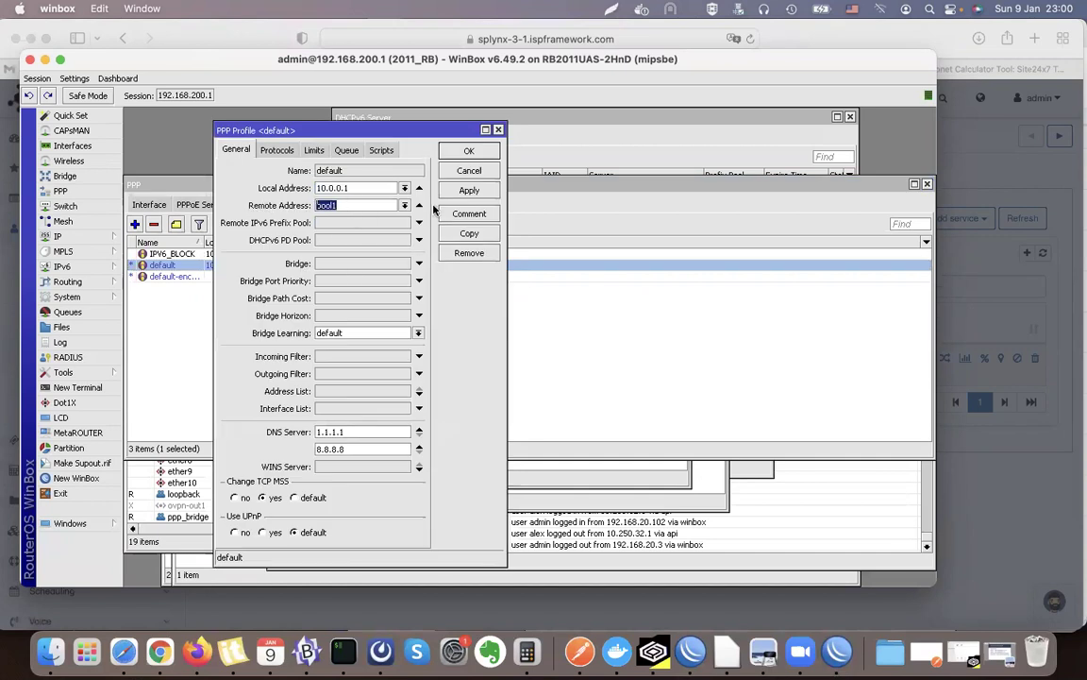
pyautogui.click(420, 206)
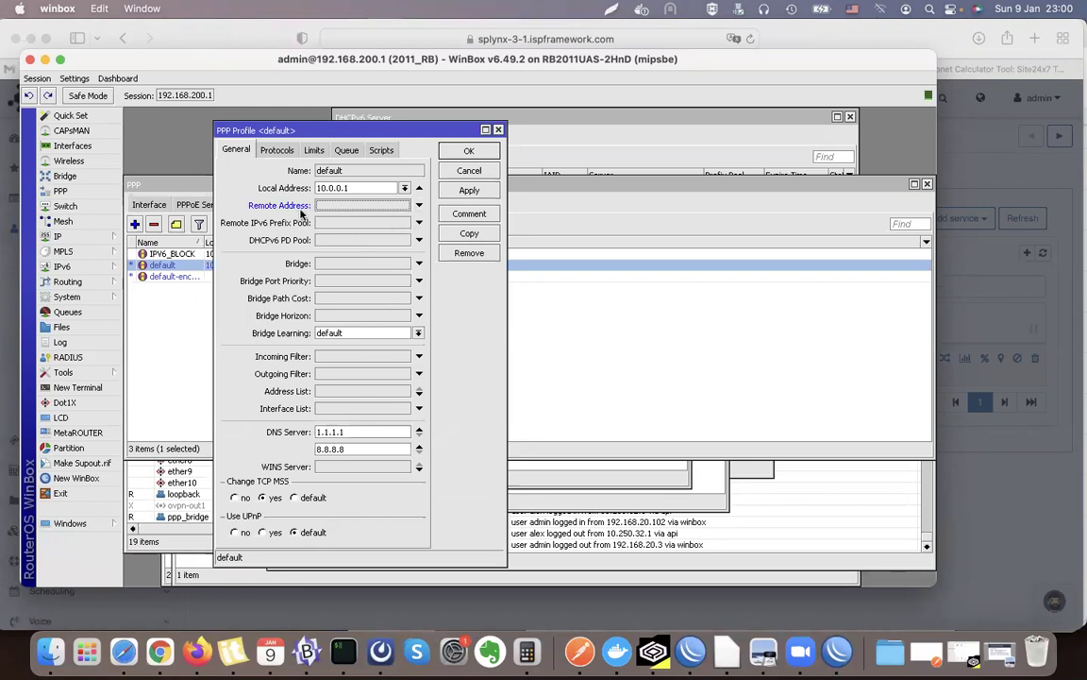
pyautogui.click(418, 206)
pyautogui.click(469, 190)
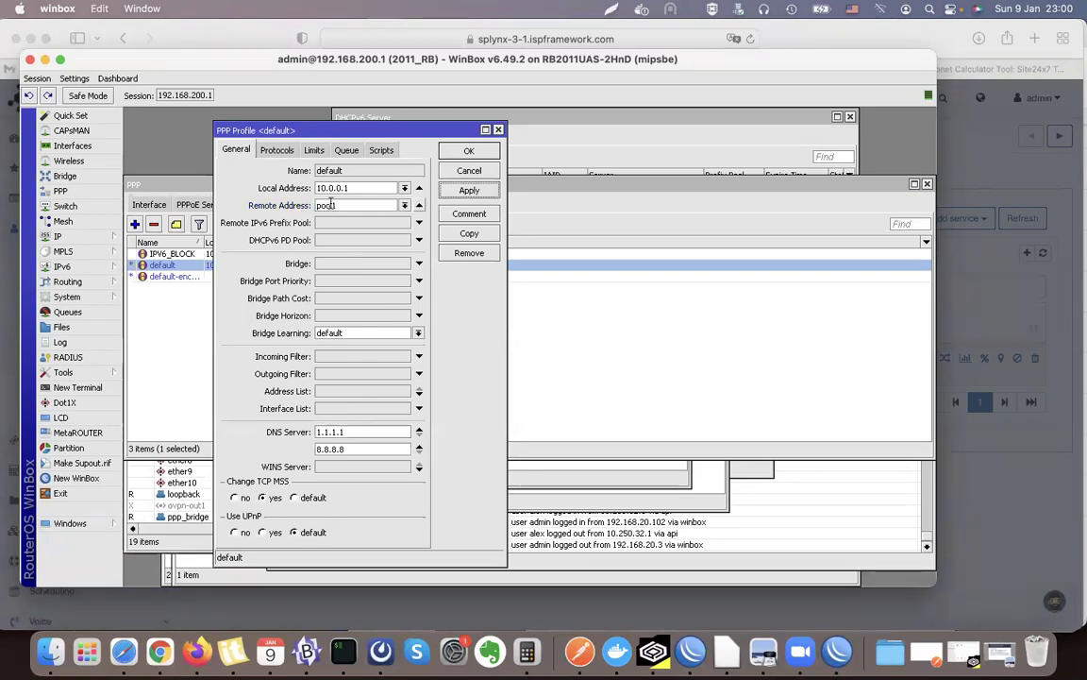
# Open the router's IP pool list and select pool1 to examine its address range
pyautogui.click(108, 234)
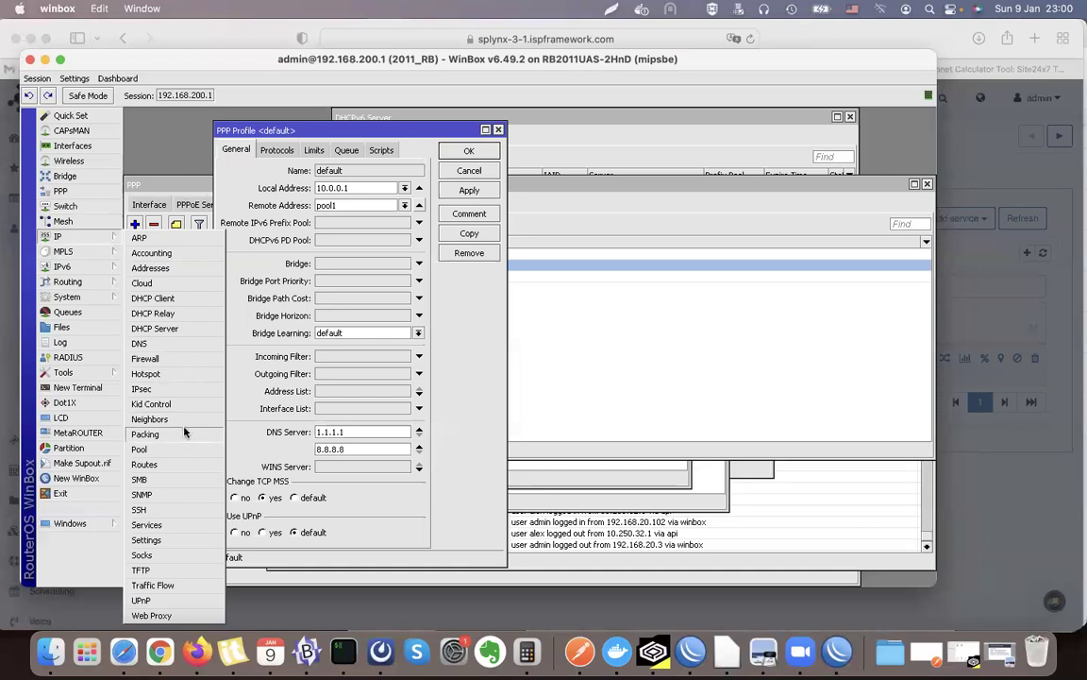
pyautogui.click(151, 449)
pyautogui.click(439, 293)
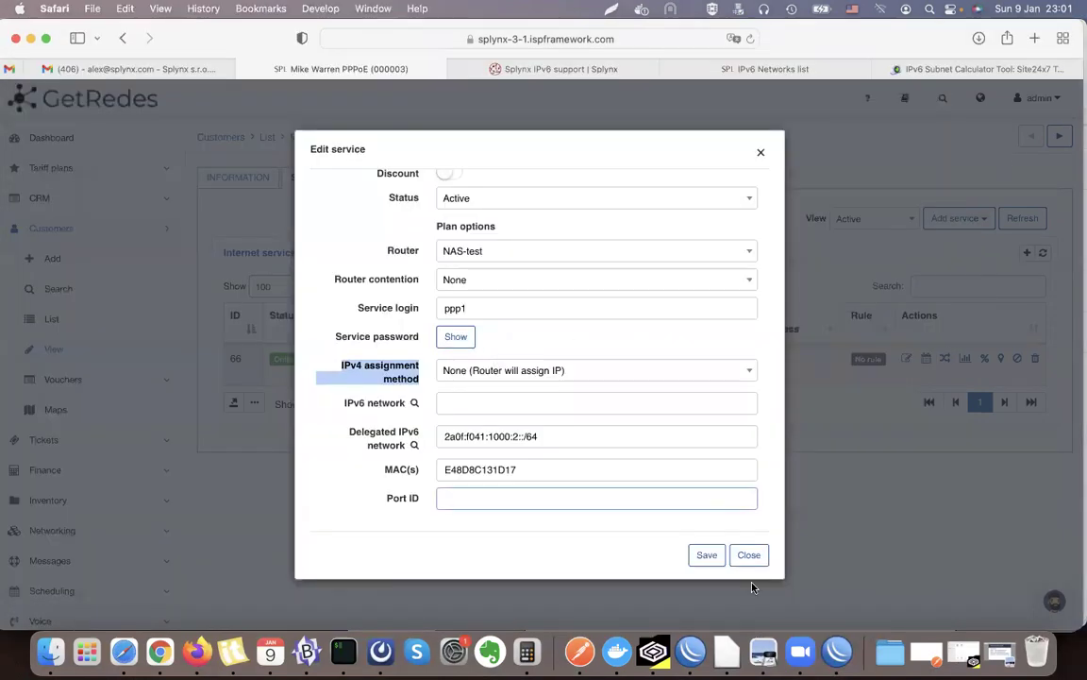
# Return to Splynx, close the service editor, and open the 192.168.200.0 Internal IPs network from the IPv4 networks list
pyautogui.click(751, 553)
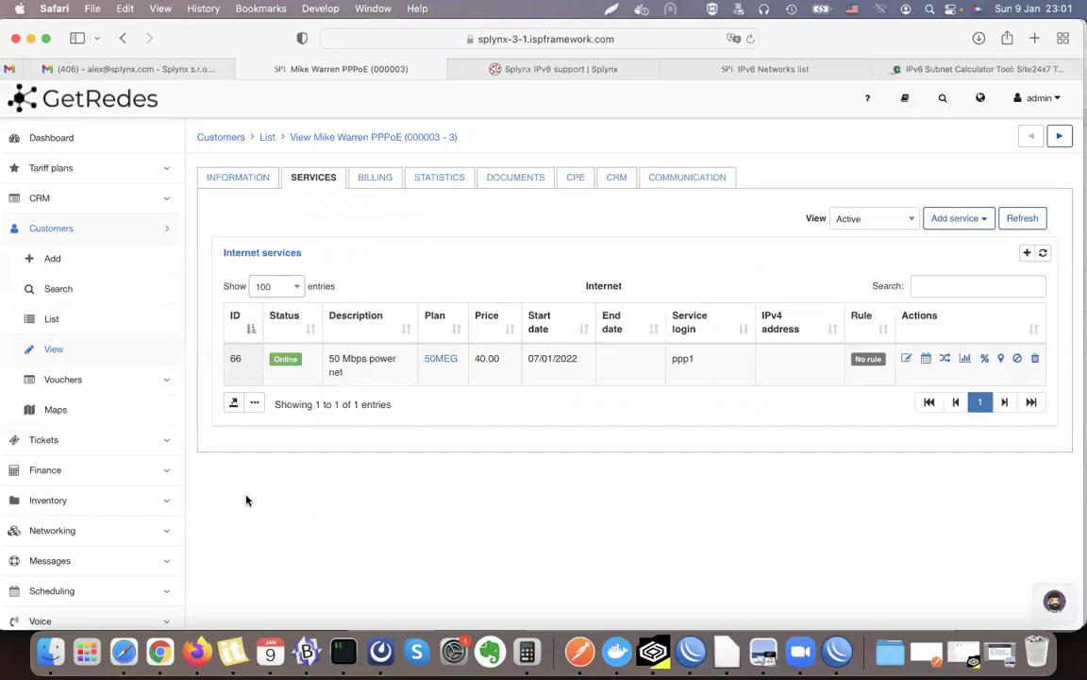
pyautogui.scroll(-3, 226, 490)
pyautogui.click(80, 436)
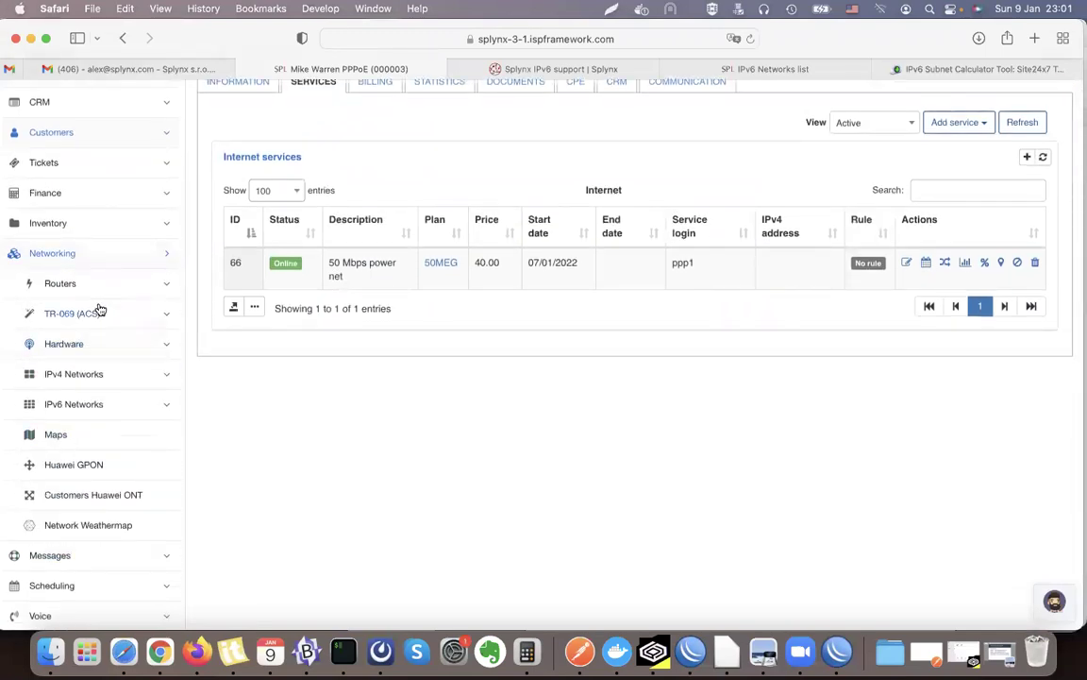
pyautogui.click(102, 376)
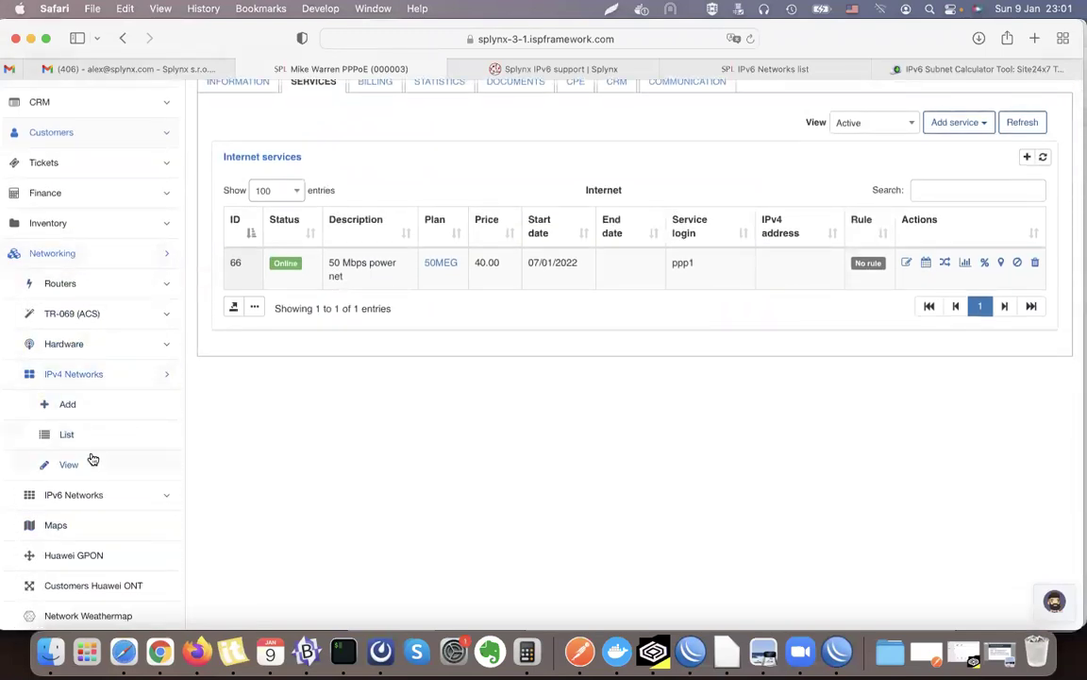
pyautogui.click(77, 436)
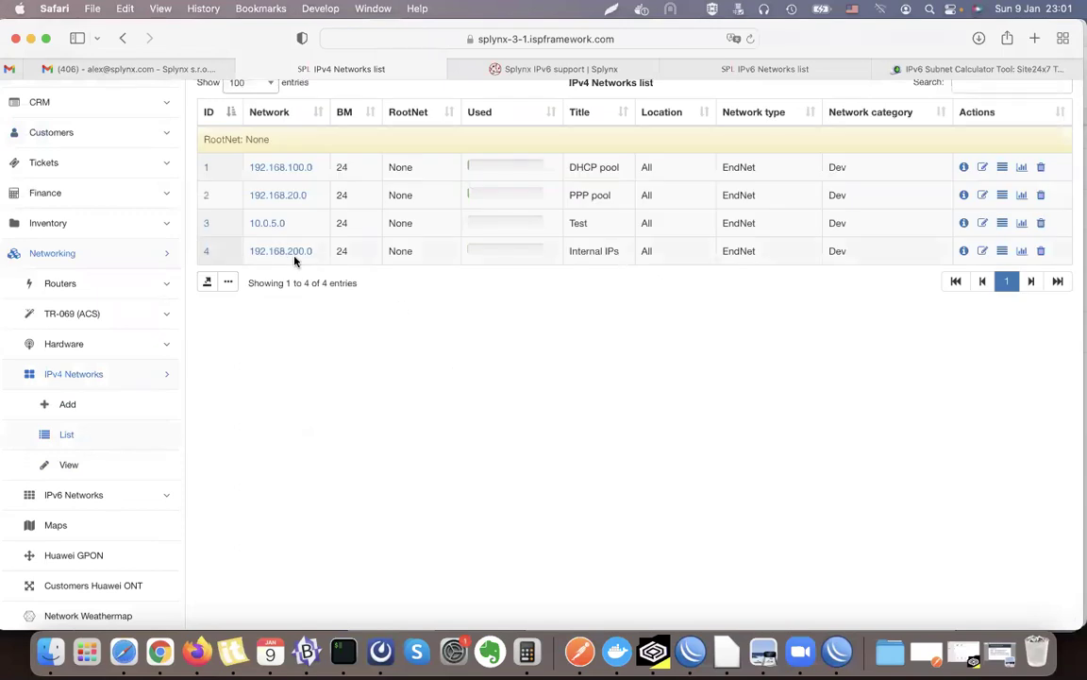
pyautogui.click(292, 251)
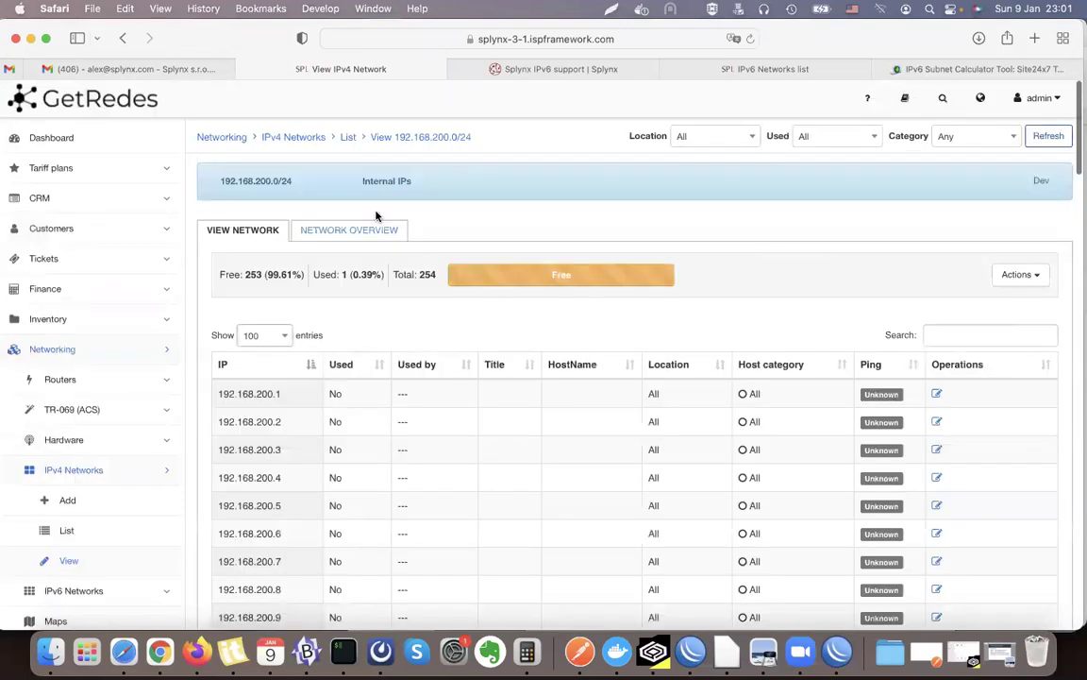
# Examine the network overview of 192.168.200.0/24 for the addresses used by customers
pyautogui.click(376, 226)
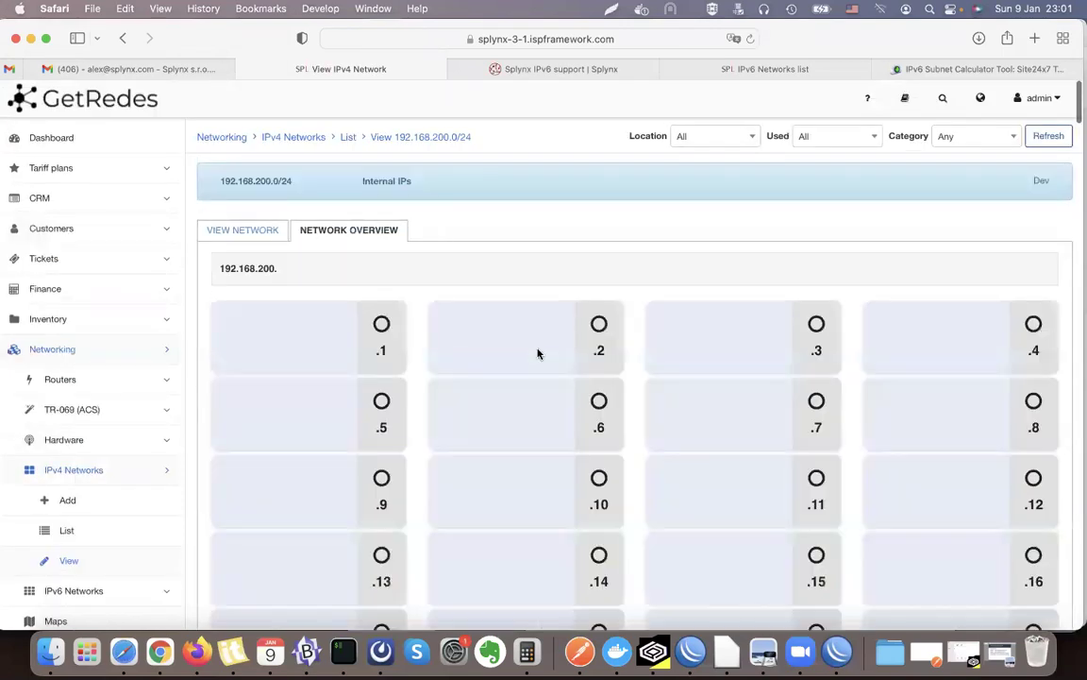
pyautogui.scroll(-20, 538, 354)
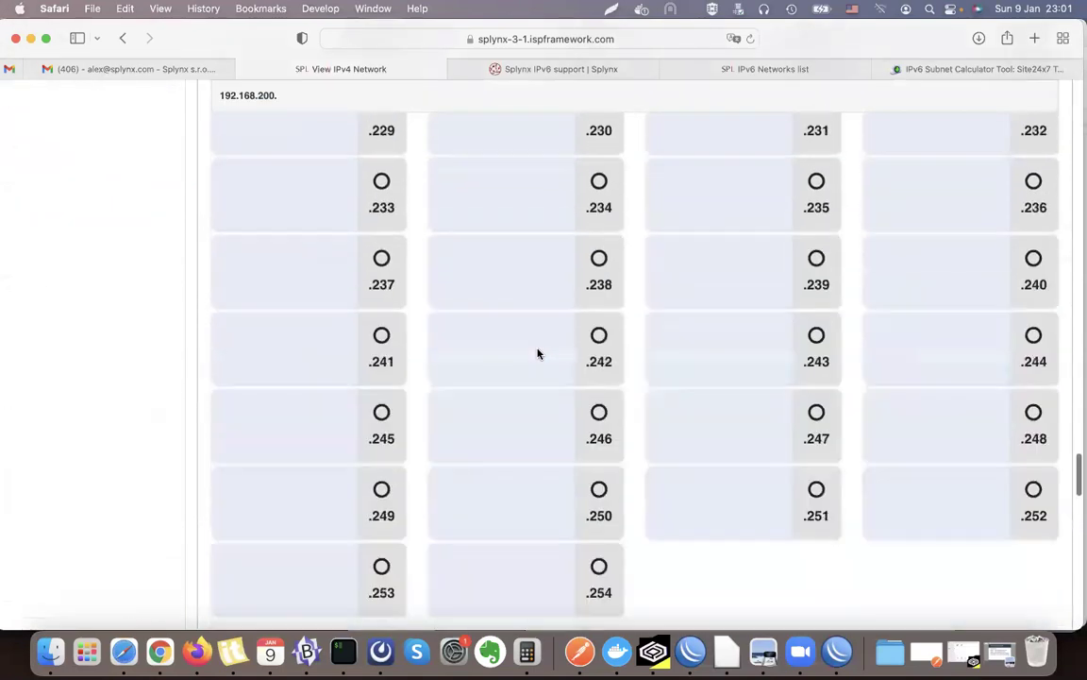
pyautogui.scroll(12, 538, 354)
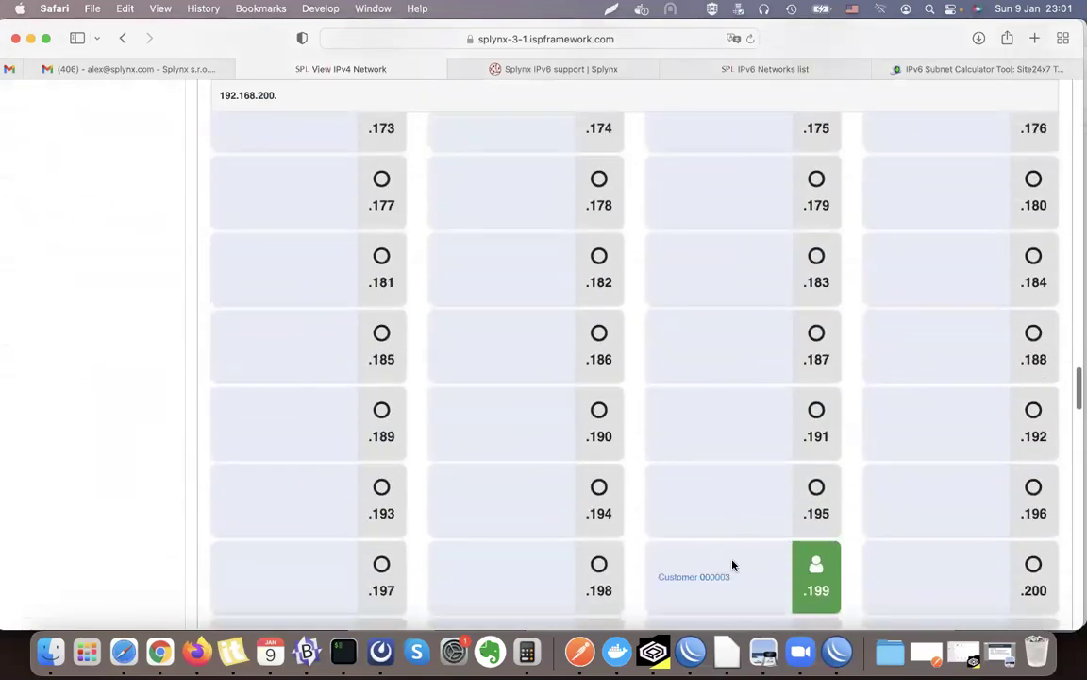
pyautogui.scroll(20, 651, 368)
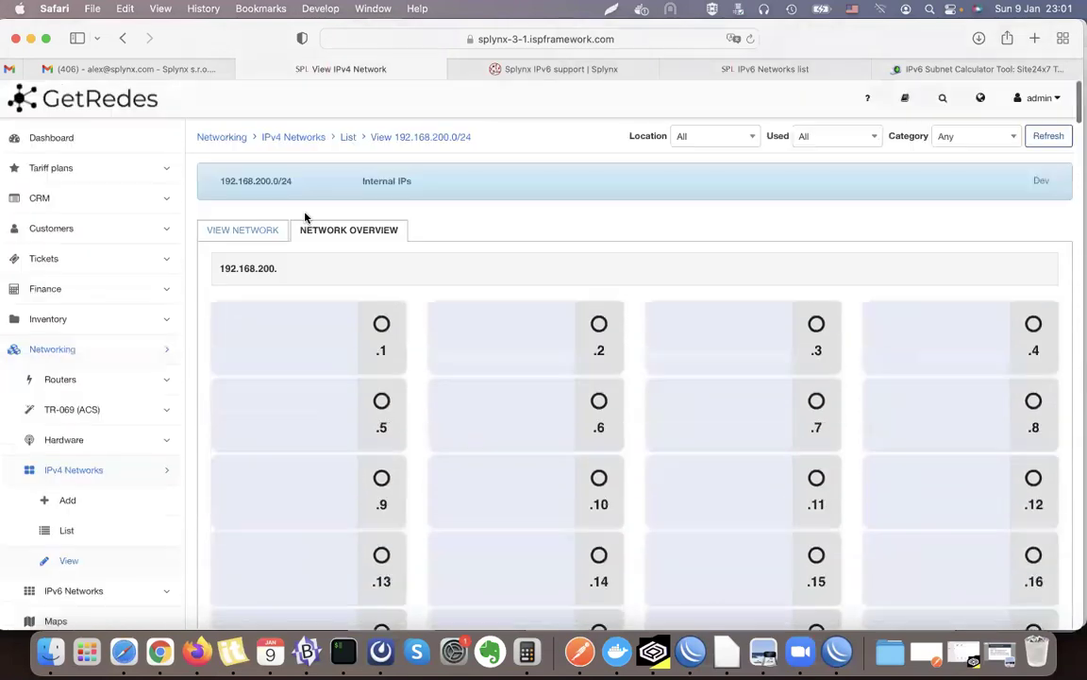
# Go back to the IPv4 networks list, then switch to WinBox and place the IP Pool window beside the default PPP profile
pyautogui.click(123, 38)
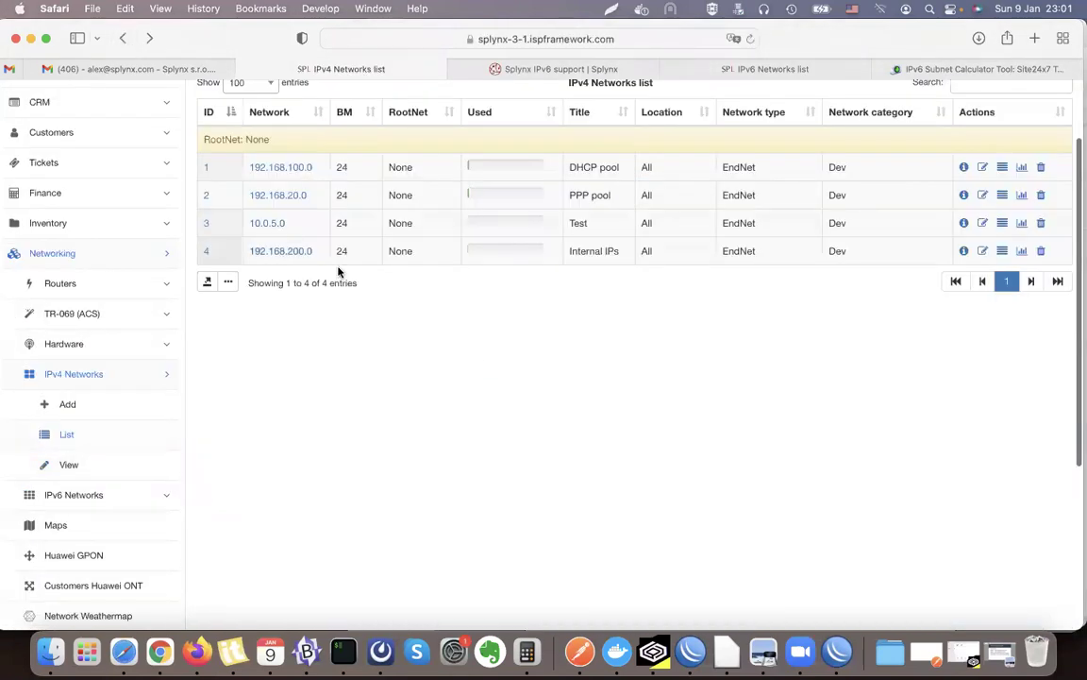
pyautogui.scroll(2, 386, 321)
pyautogui.scroll(1, 385, 335)
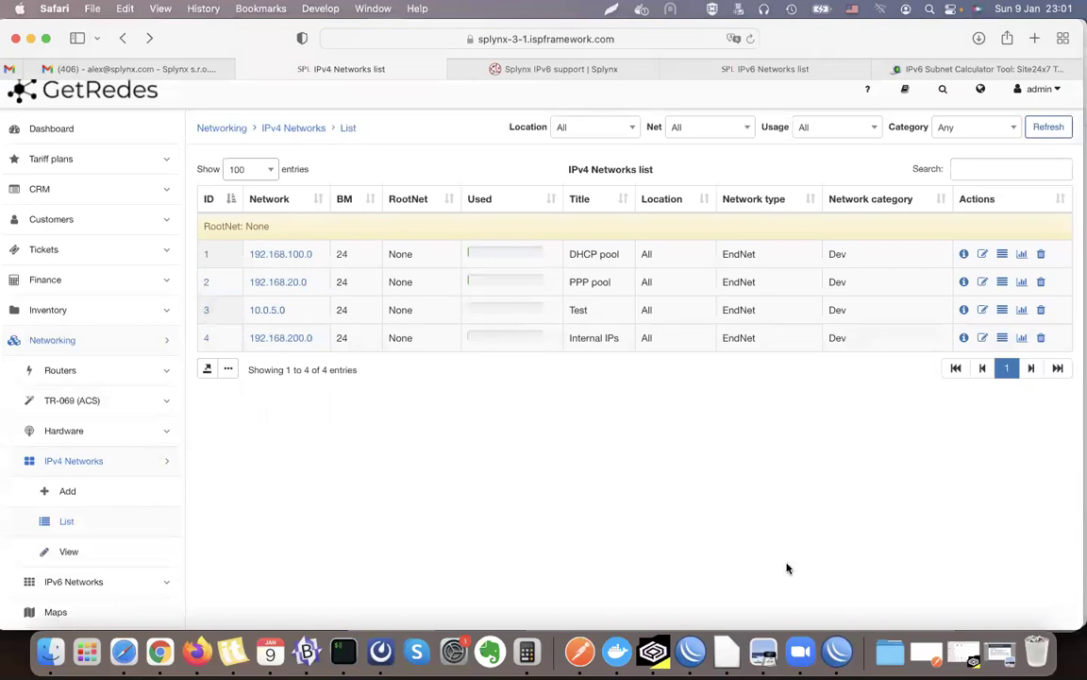
pyautogui.scroll(1, 787, 567)
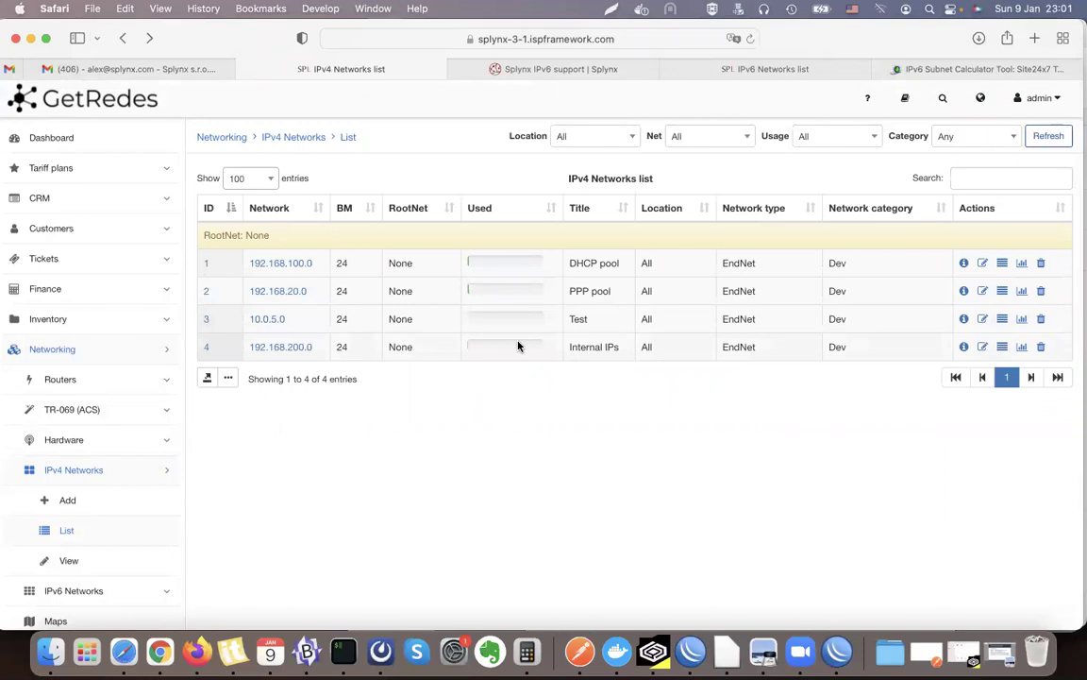
pyautogui.click(807, 651)
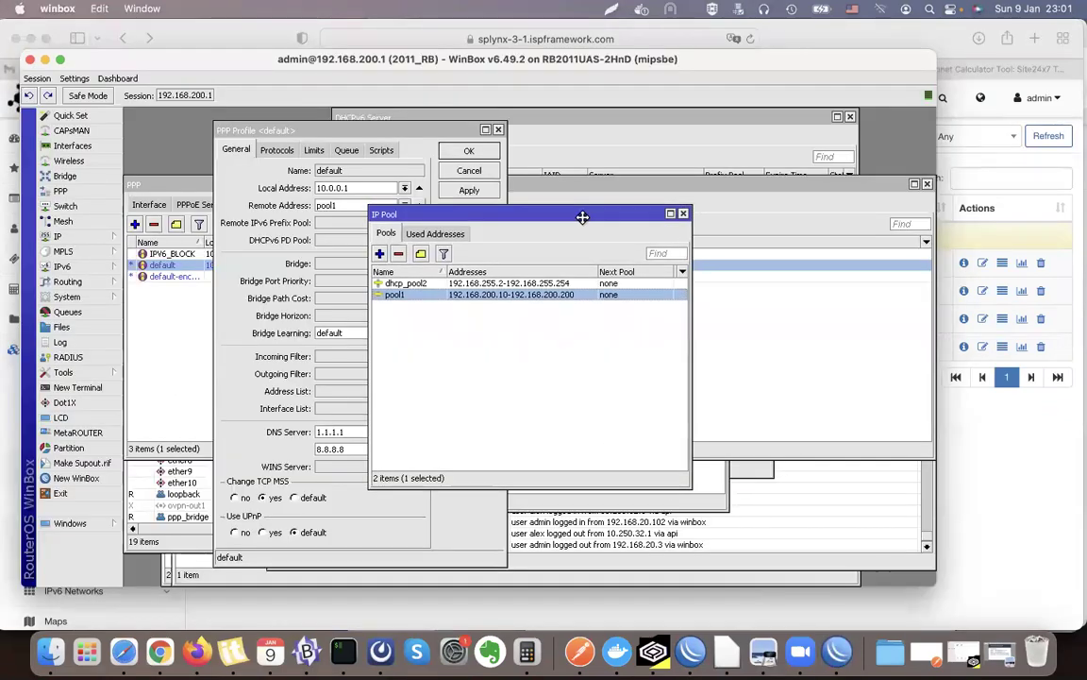
pyautogui.moveTo(581, 219); pyautogui.dragTo(732, 170)
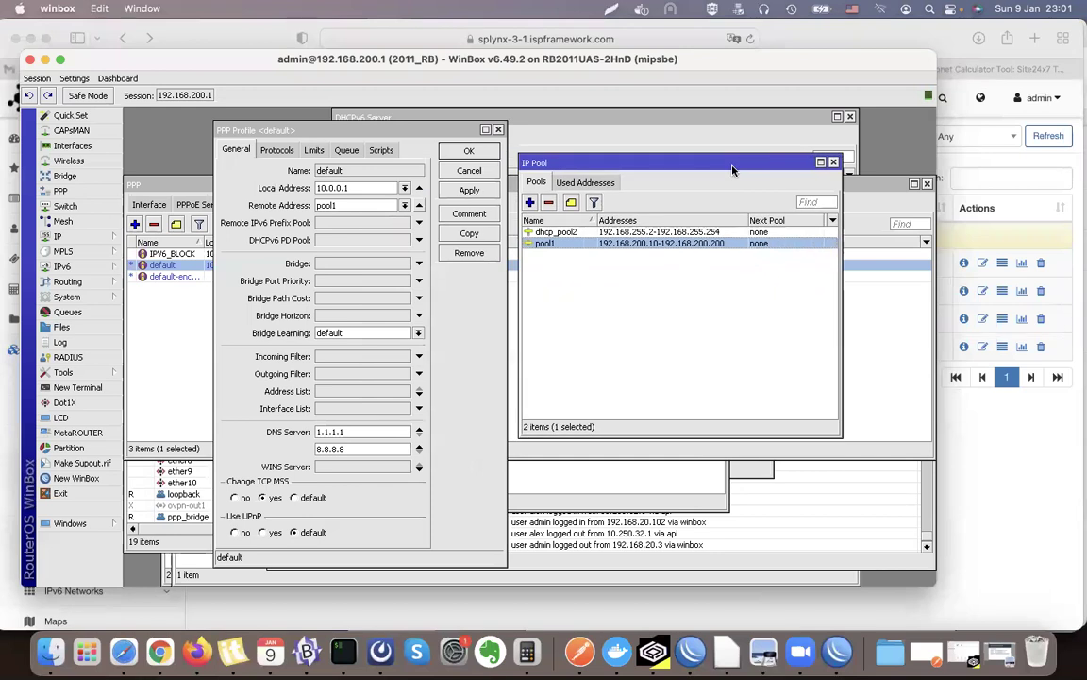
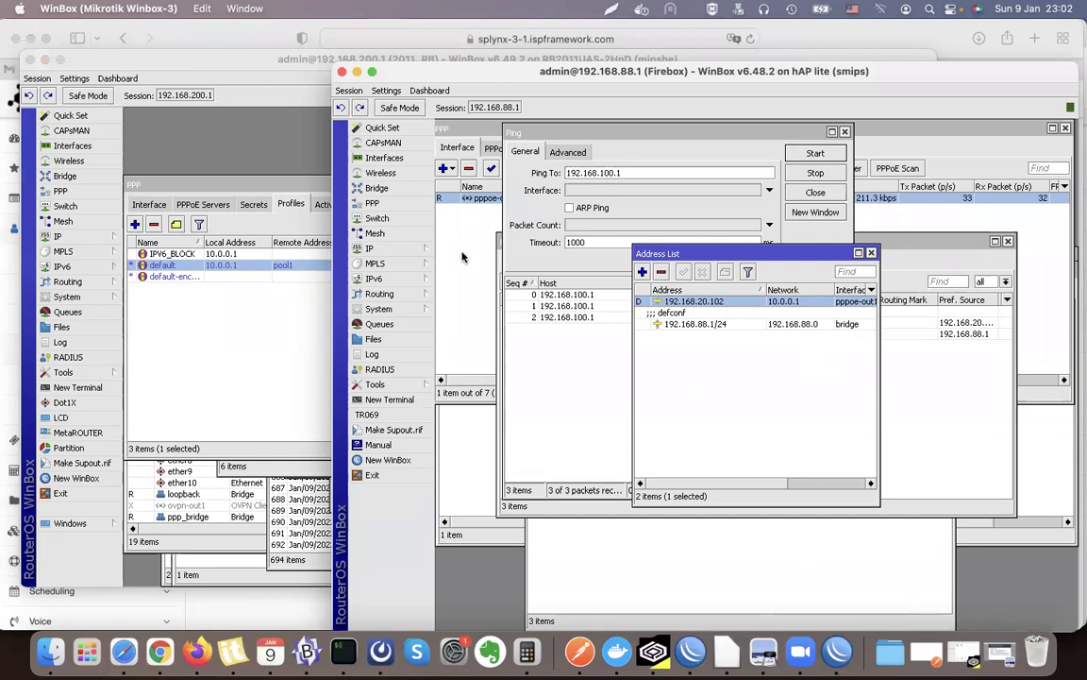
# Reconnect the pppoe-out1 client on the hAP lite router by disabling and re-enabling its interface
pyautogui.click(368, 201)
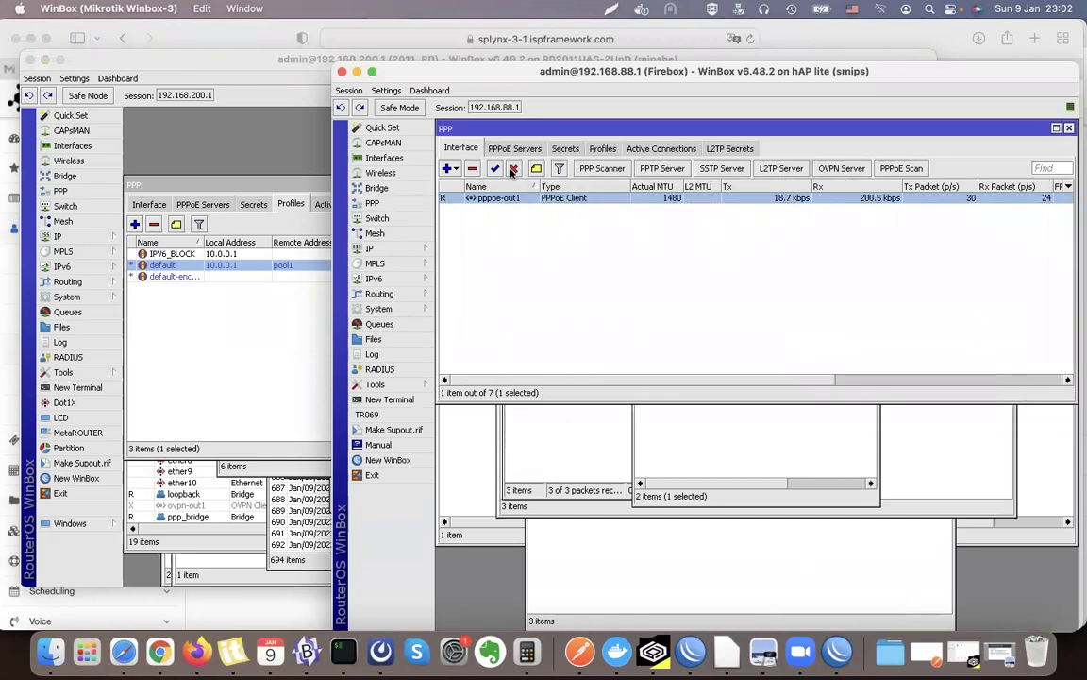
pyautogui.click(512, 168)
pyautogui.click(495, 168)
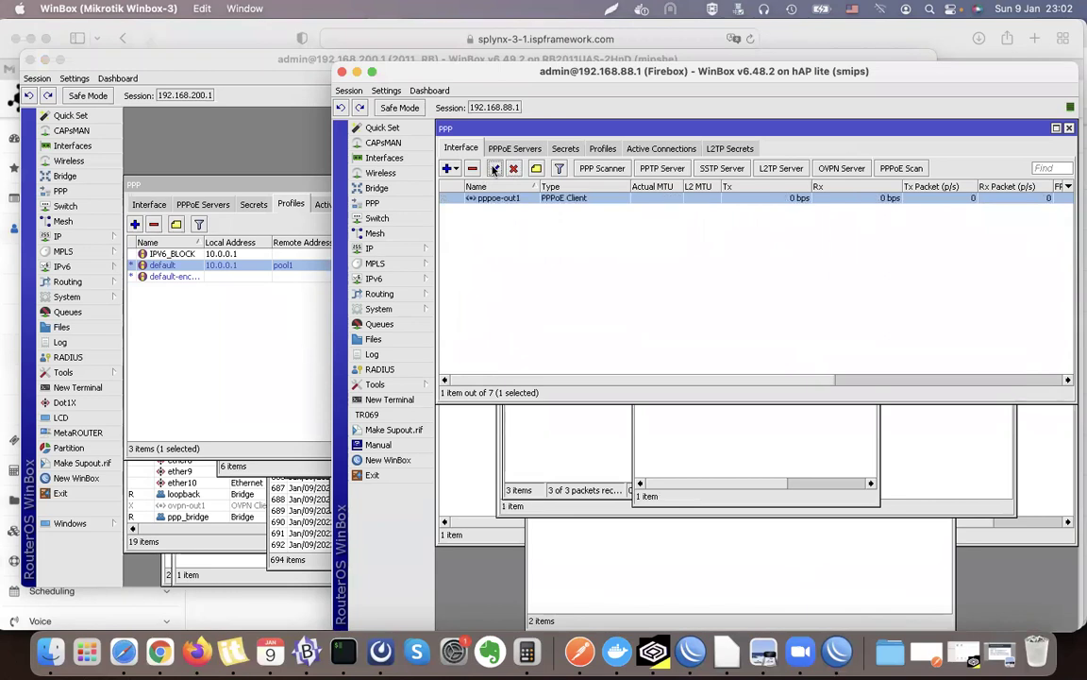
# Open the hAP lite router's IP Address List and select the dynamic address of the PPPoE interface
pyautogui.click(399, 248)
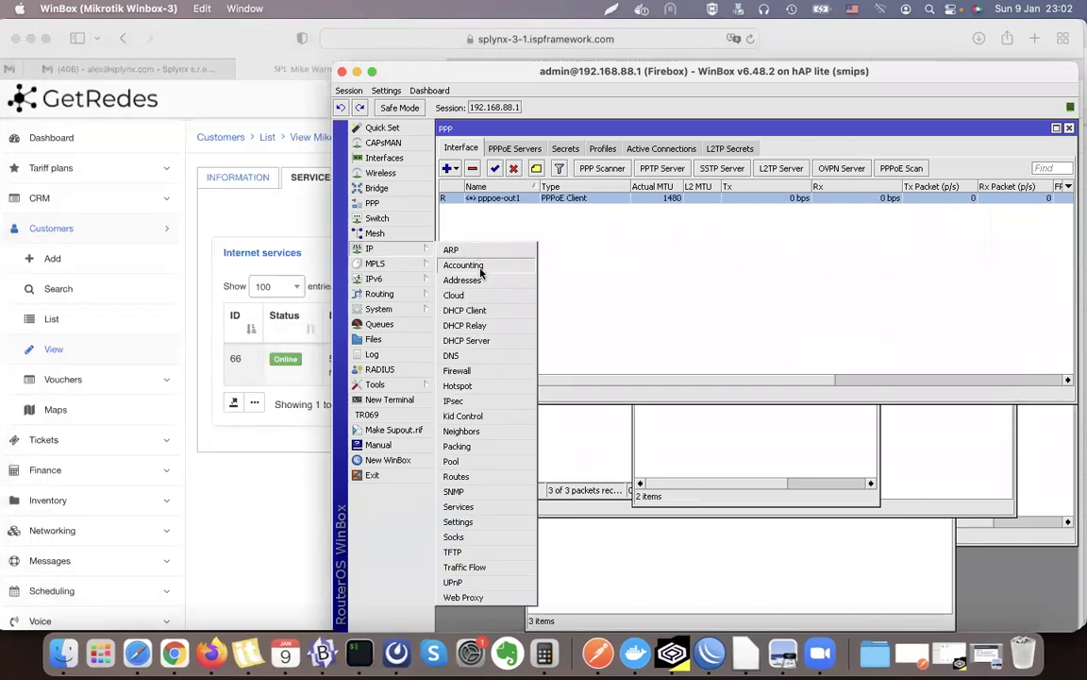
pyautogui.click(476, 274)
pyautogui.click(409, 253)
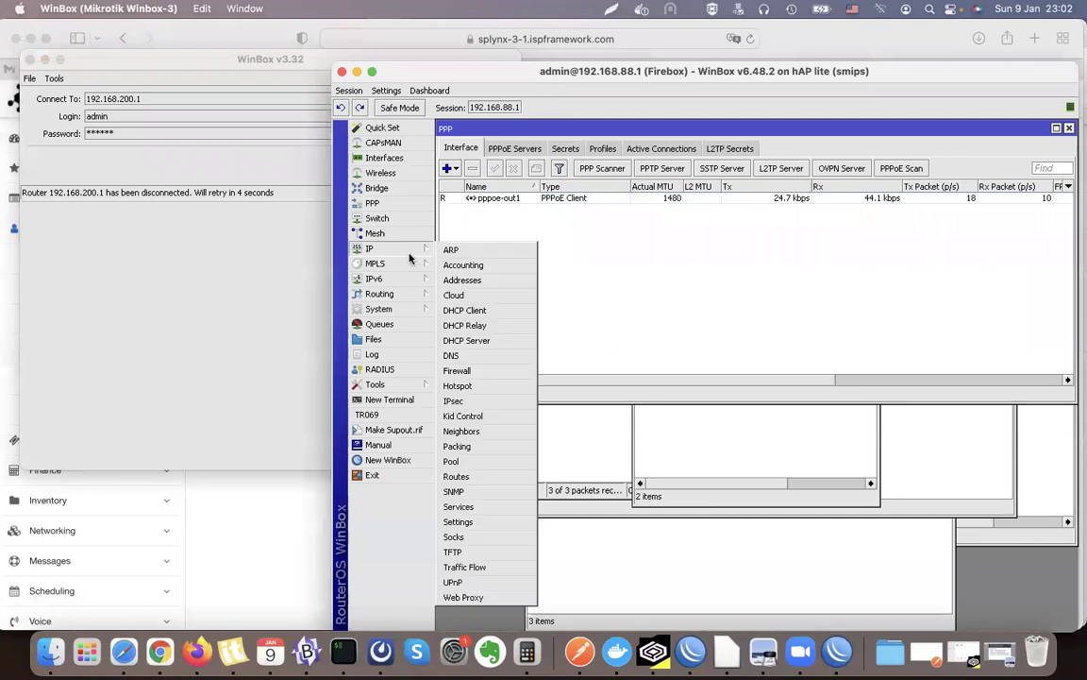
pyautogui.click(462, 280)
pyautogui.click(735, 301)
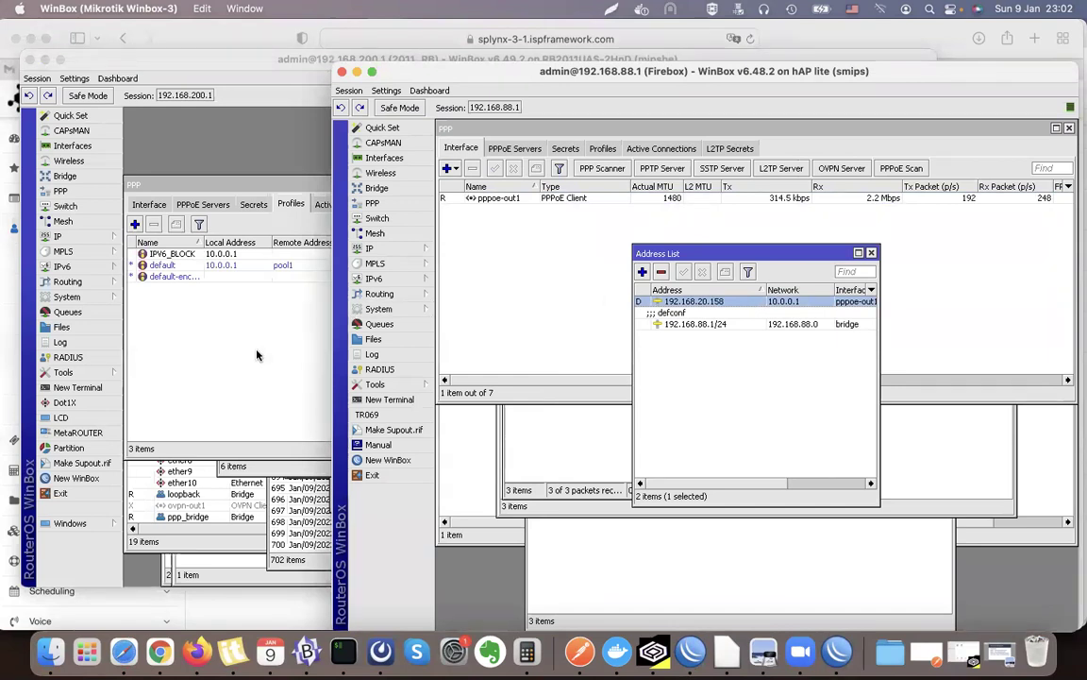
# Inspect the Splynx_SERVER PPPoE service settings and the active PPP connections on the RB2011 router
pyautogui.click(230, 313)
pyautogui.click(57, 240)
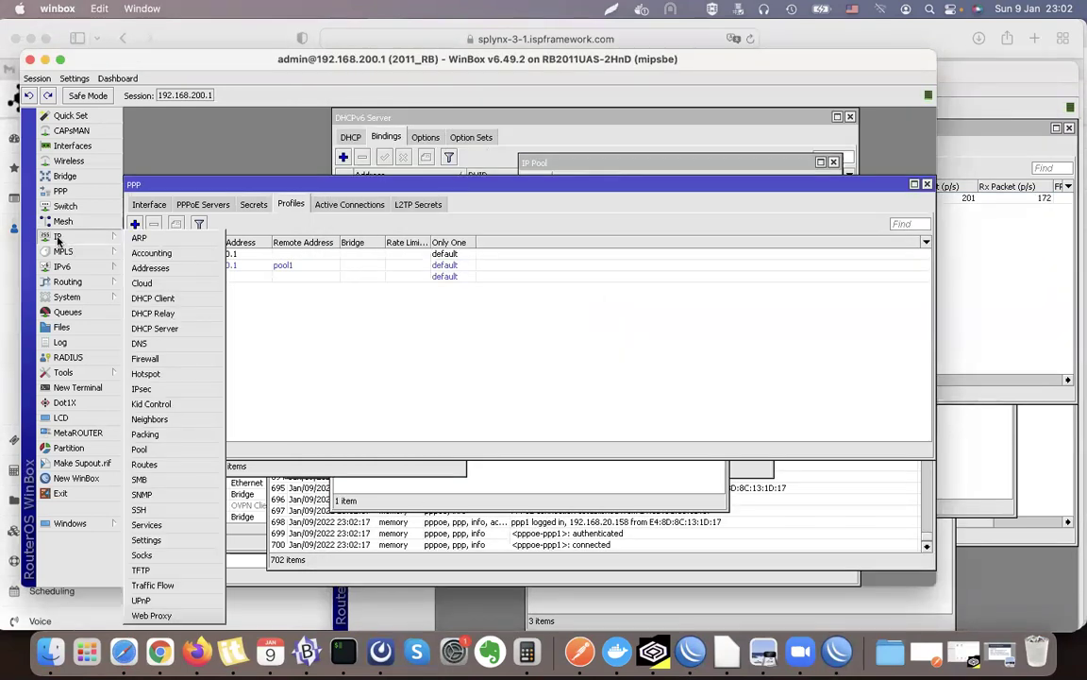
pyautogui.click(403, 325)
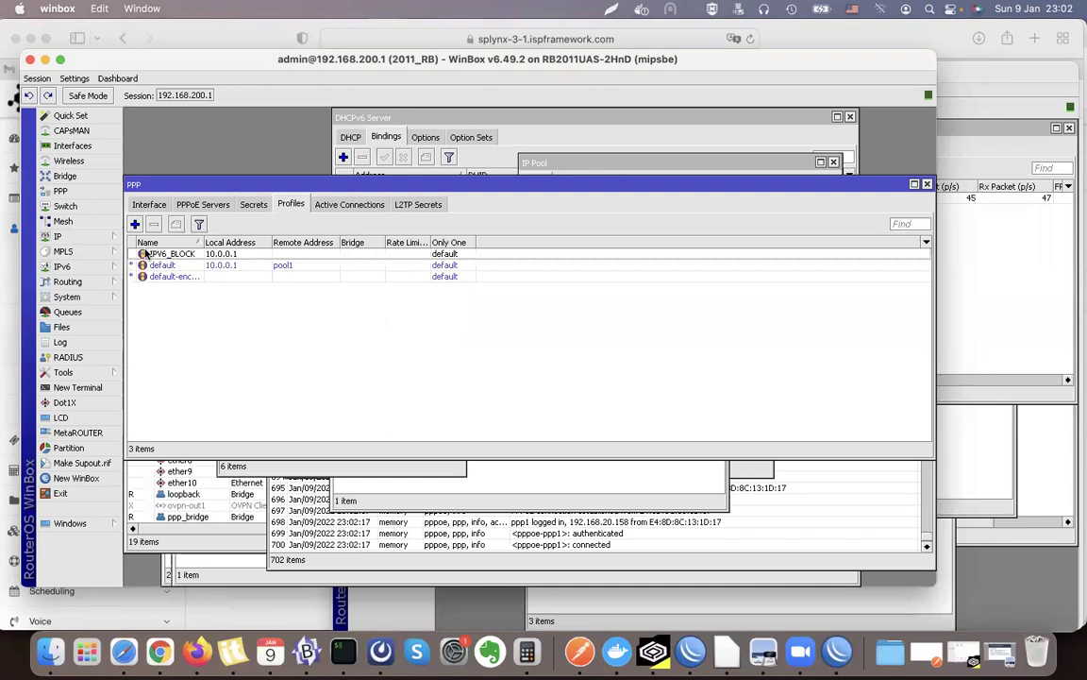
pyautogui.click(200, 203)
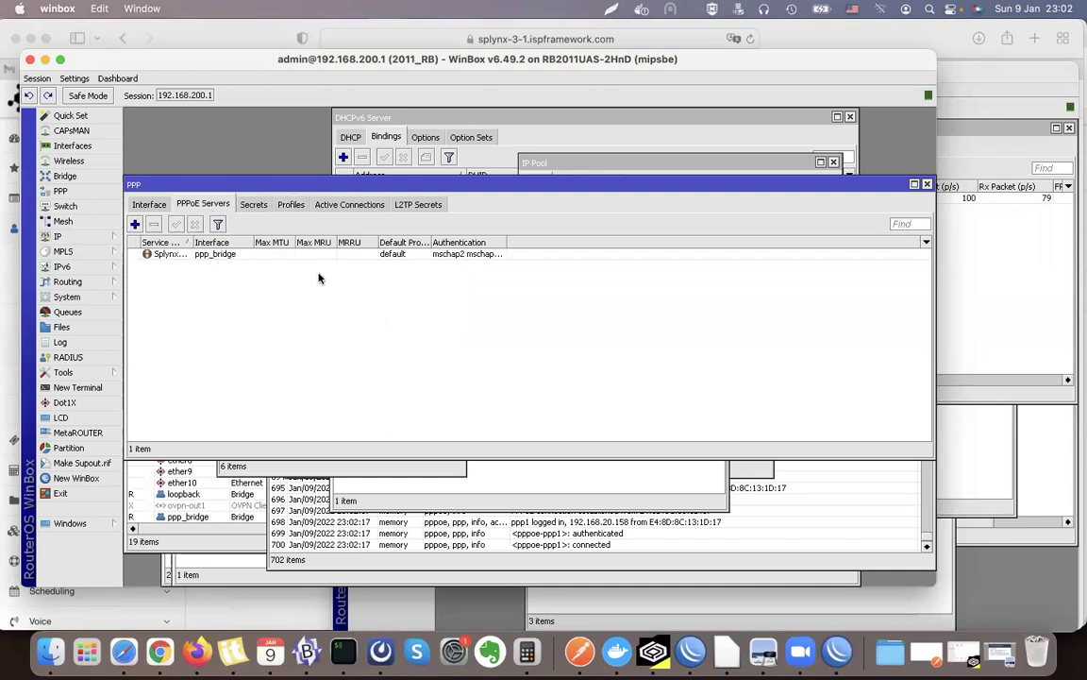
pyautogui.doubleClick(251, 255)
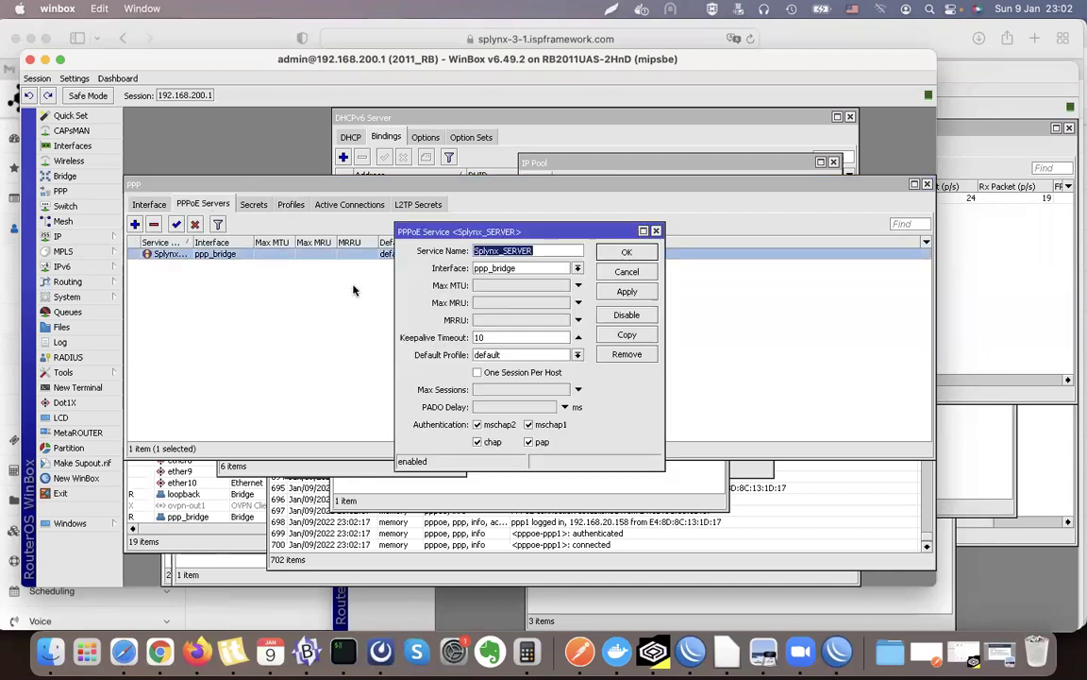
pyautogui.click(627, 252)
pyautogui.click(320, 204)
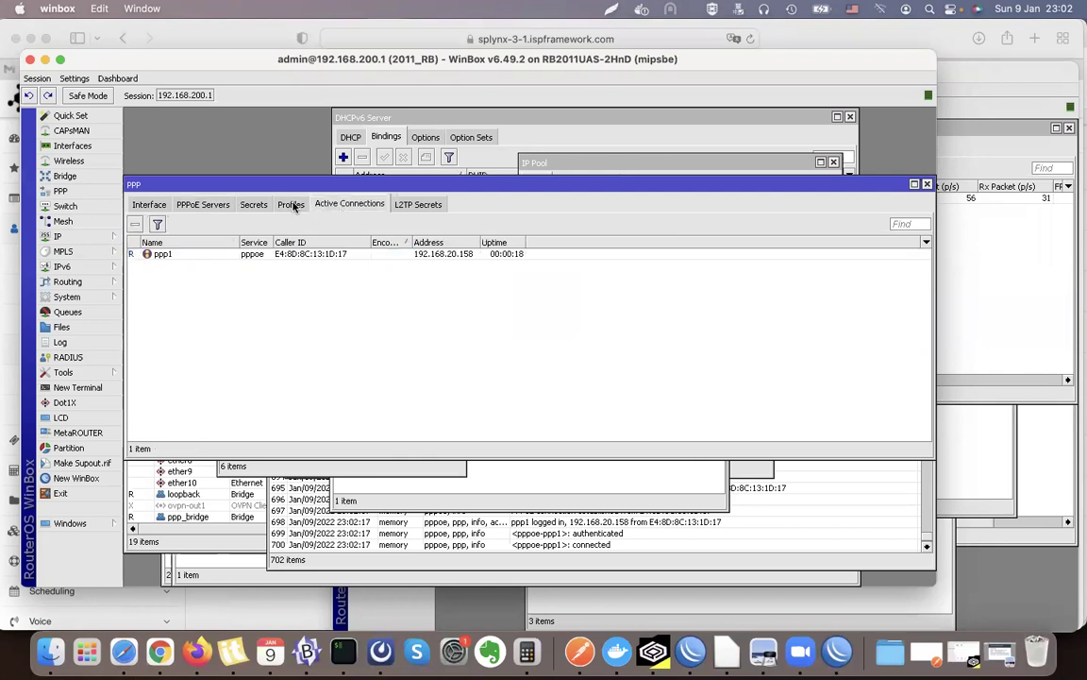
# Review the default PPP profile's address settings on the RB2011 router, then open the IP Pool window and select pool1
pyautogui.click(291, 205)
pyautogui.doubleClick(288, 266)
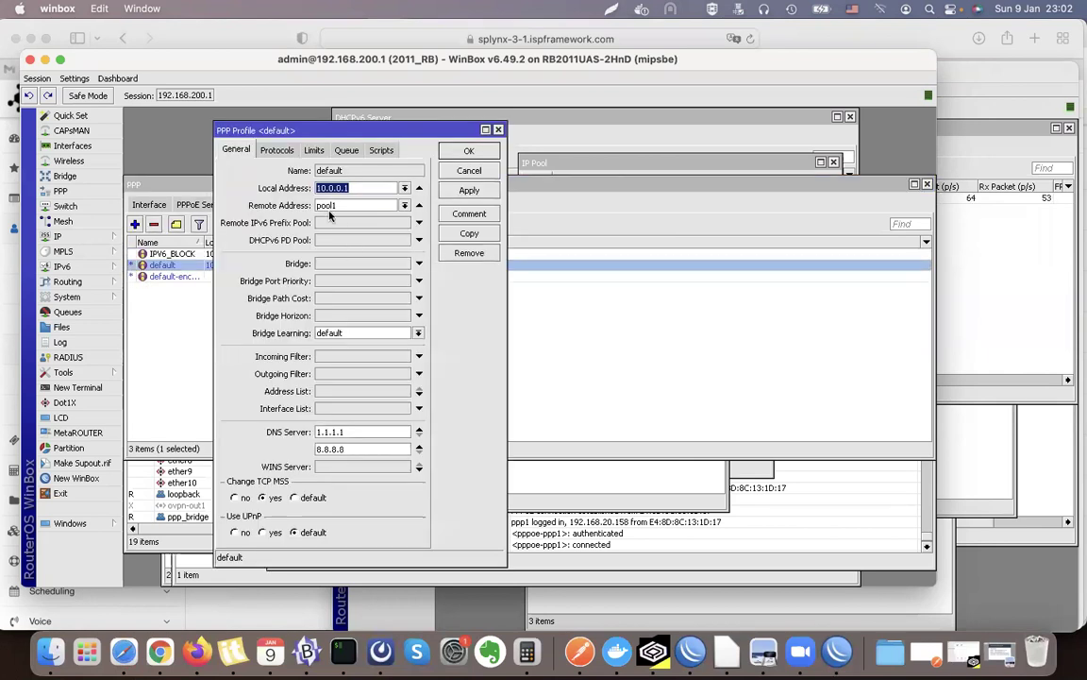
pyautogui.click(469, 151)
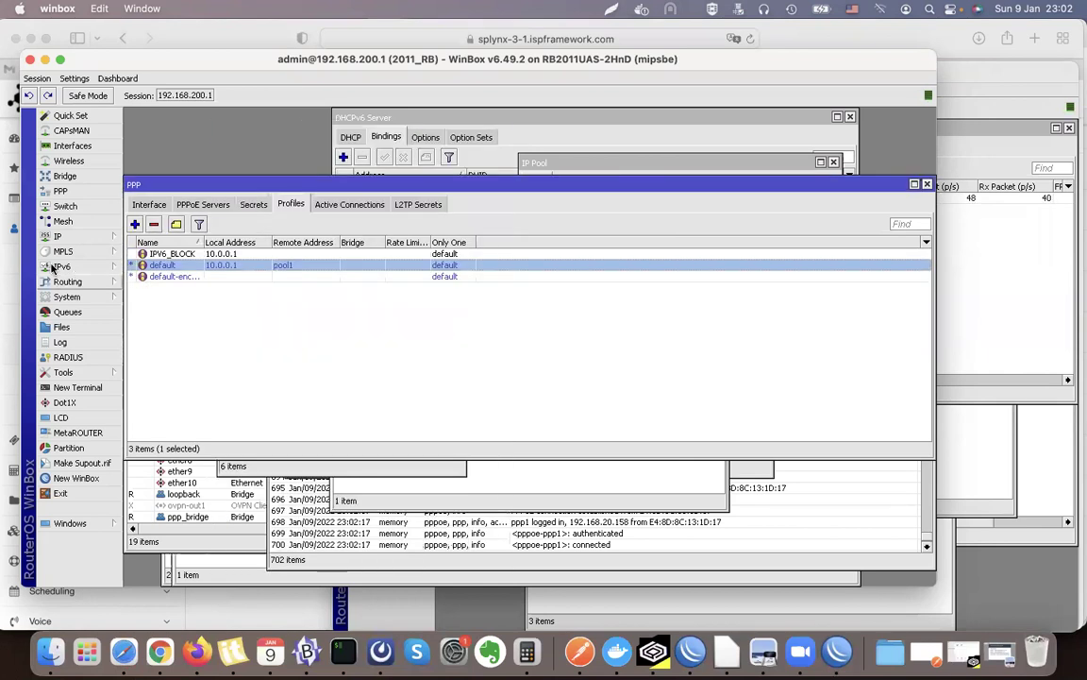
pyautogui.click(58, 236)
pyautogui.click(140, 450)
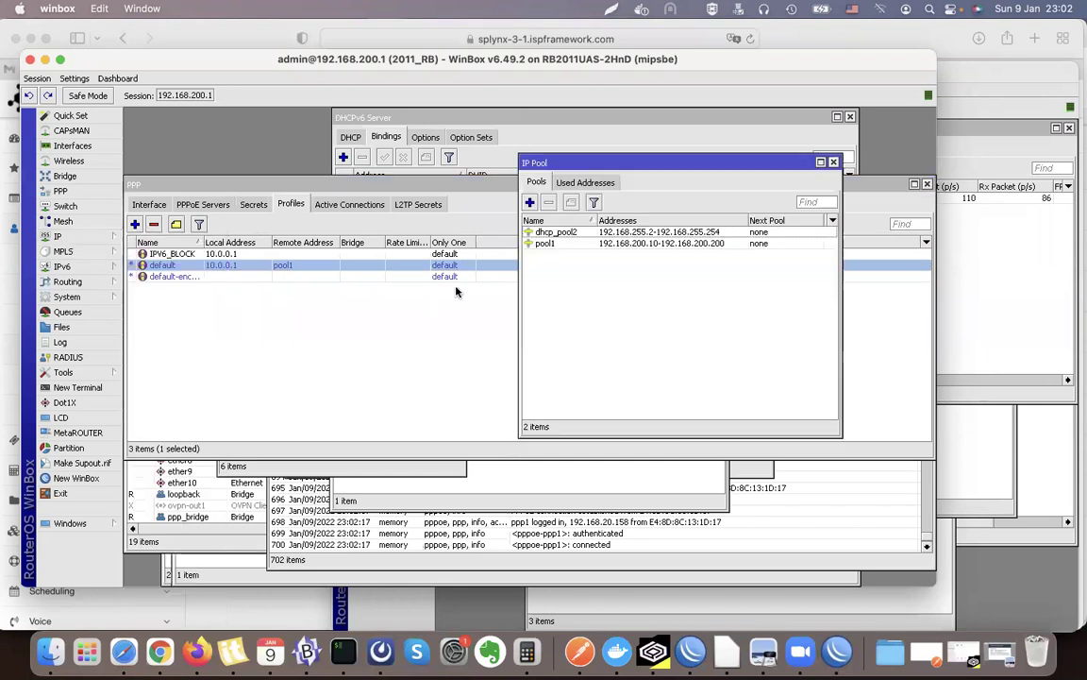
pyautogui.click(620, 245)
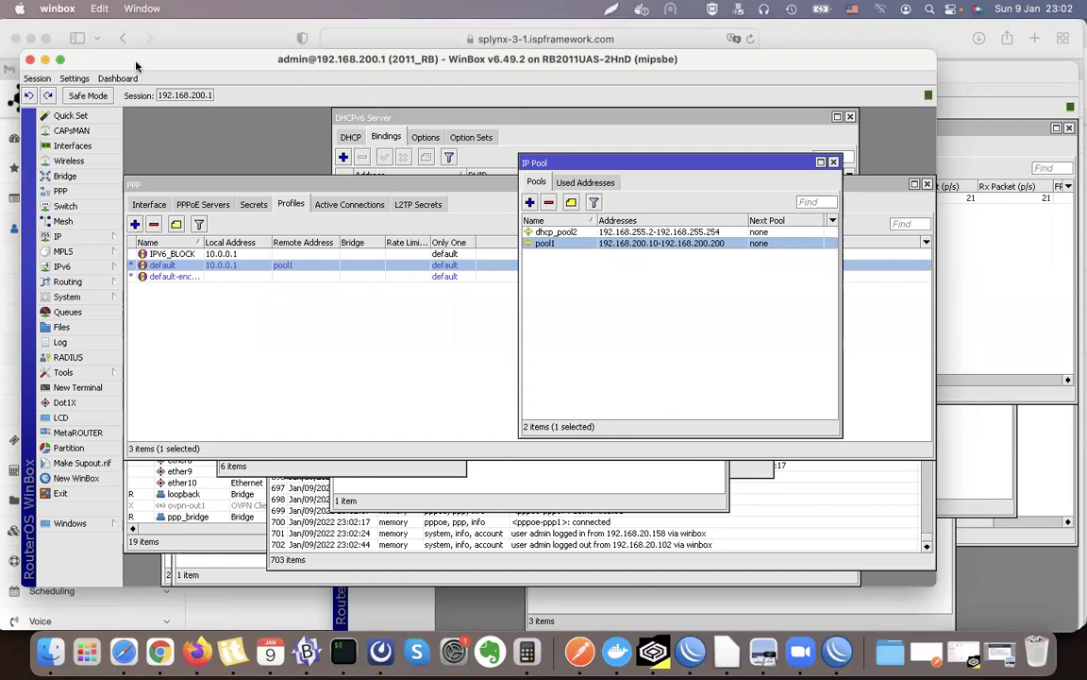
# Minimise the RB2011 window, disable pppoe-out1 on the hAP lite router and move its Address List below the interface list
pyautogui.moveTo(136, 64); pyautogui.dragTo(146, 95)
pyautogui.click(45, 94)
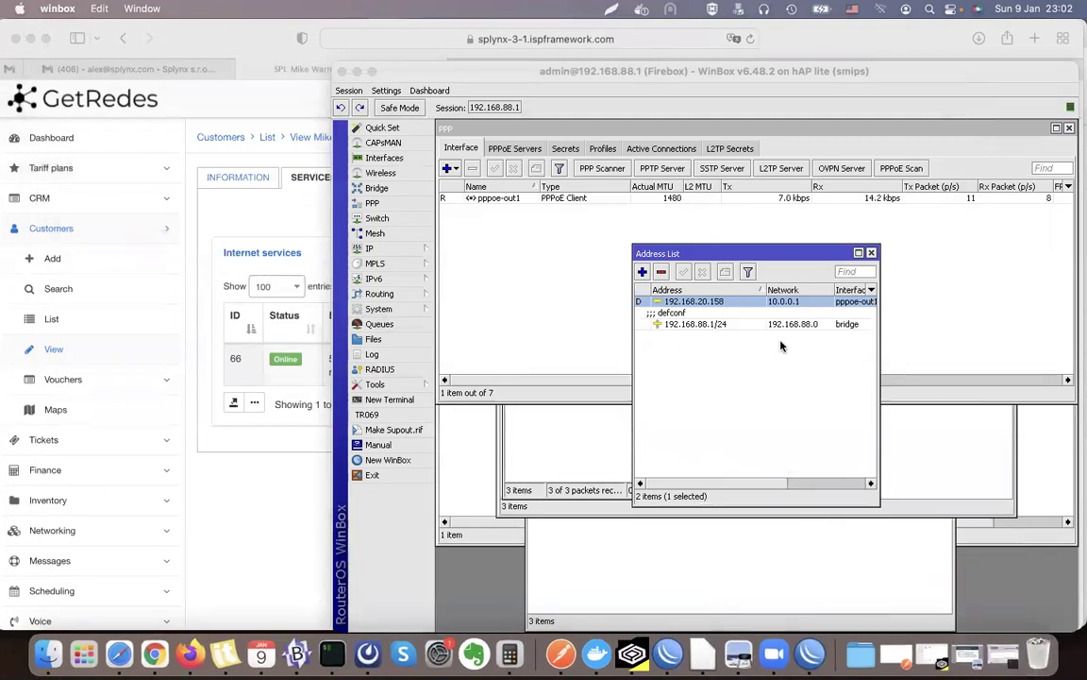
pyautogui.click(700, 300)
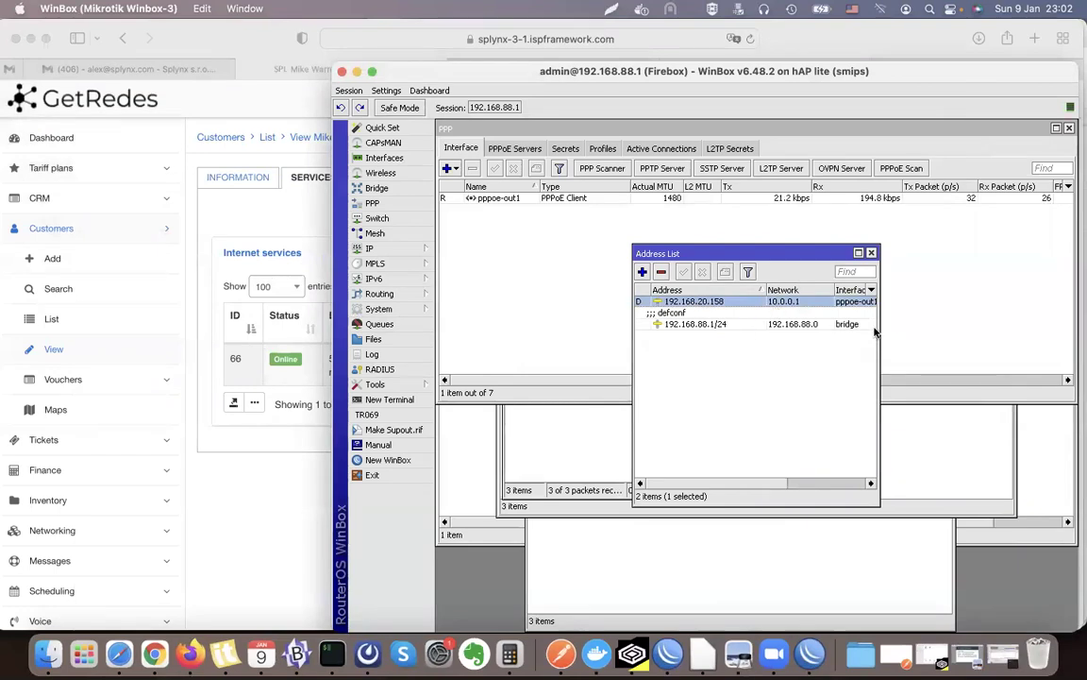
pyautogui.click(542, 199)
pyautogui.click(512, 169)
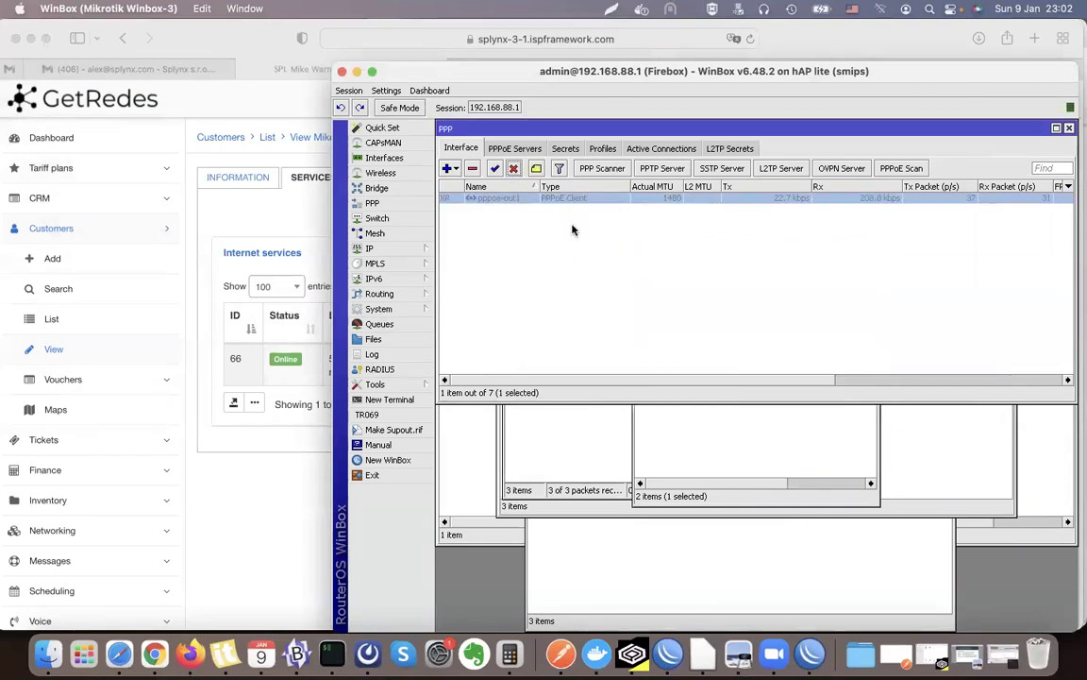
pyautogui.click(782, 452)
pyautogui.moveTo(762, 263); pyautogui.dragTo(701, 403)
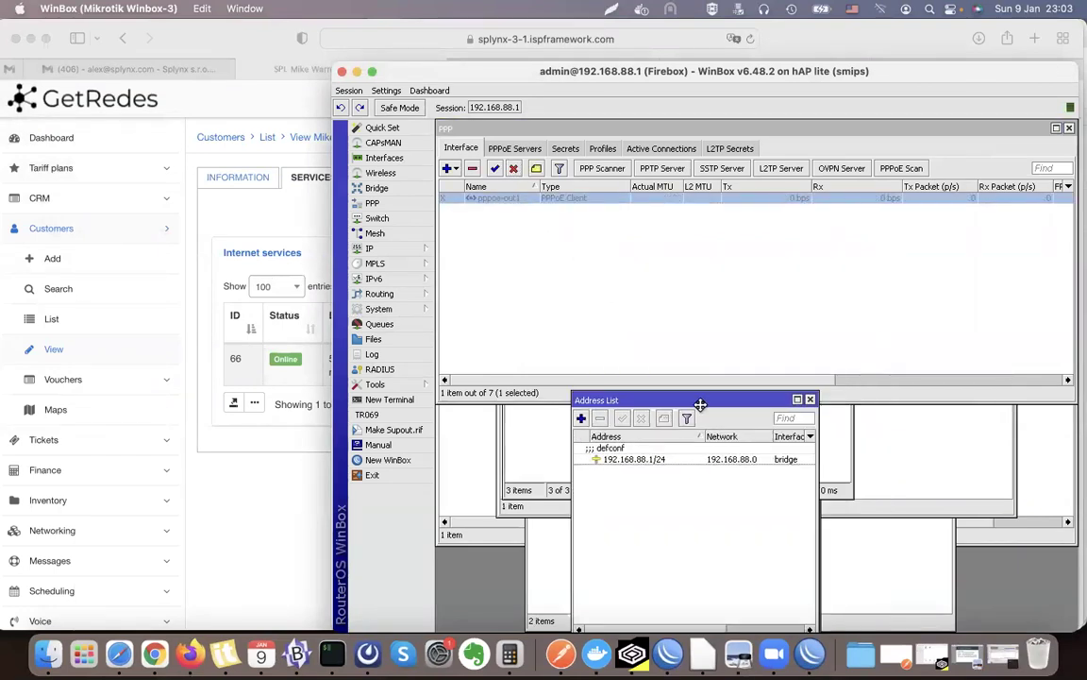
pyautogui.press('super+Tab')
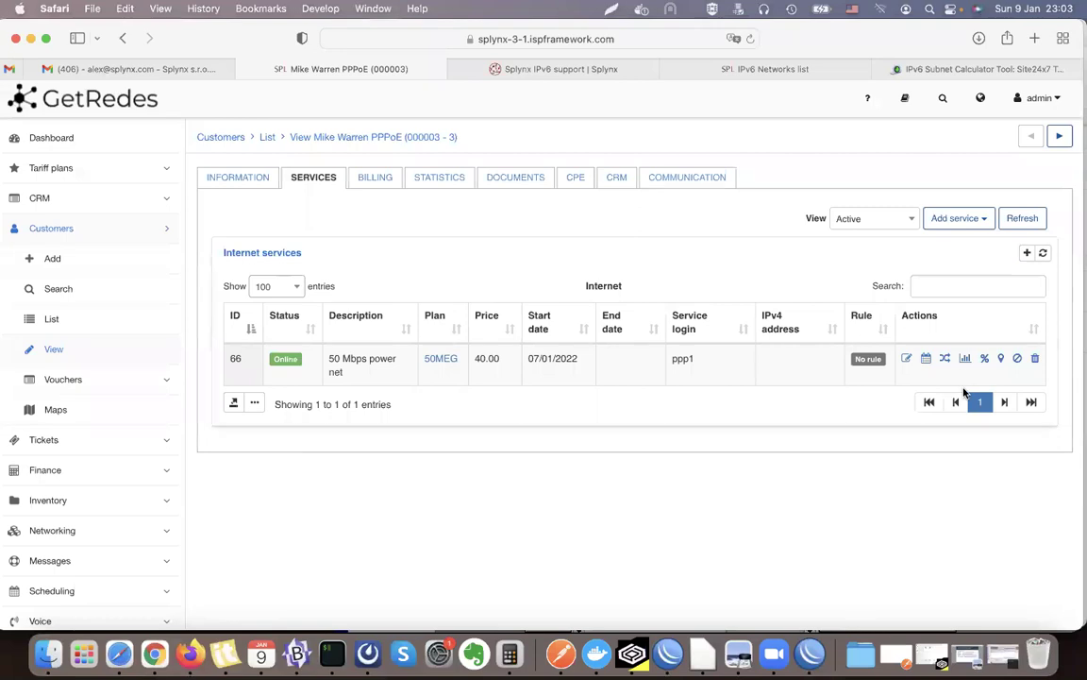
pyautogui.click(906, 358)
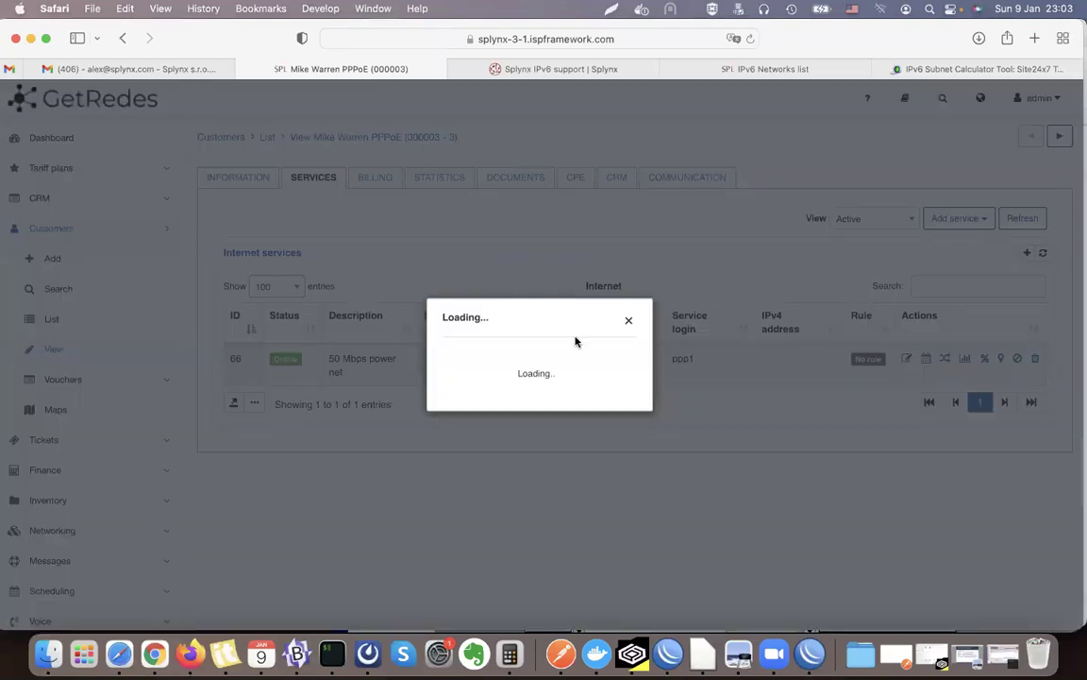
pyautogui.click(628, 325)
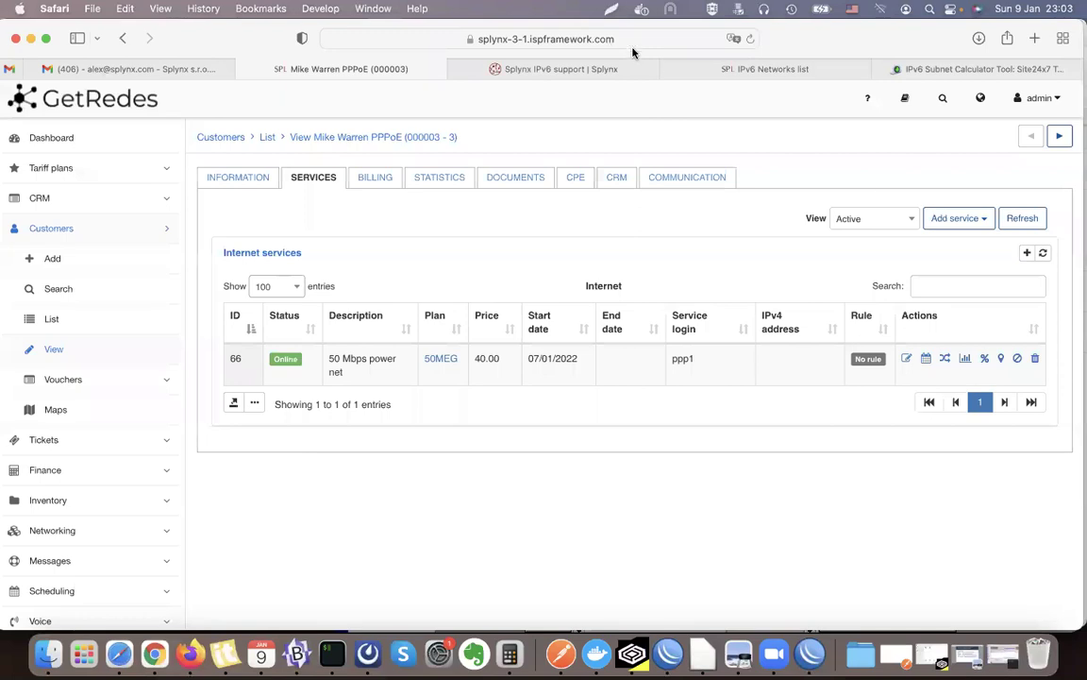
# Return to WinBox and re-enable the pppoe-out1 client on the hAP lite router
pyautogui.click(729, 653)
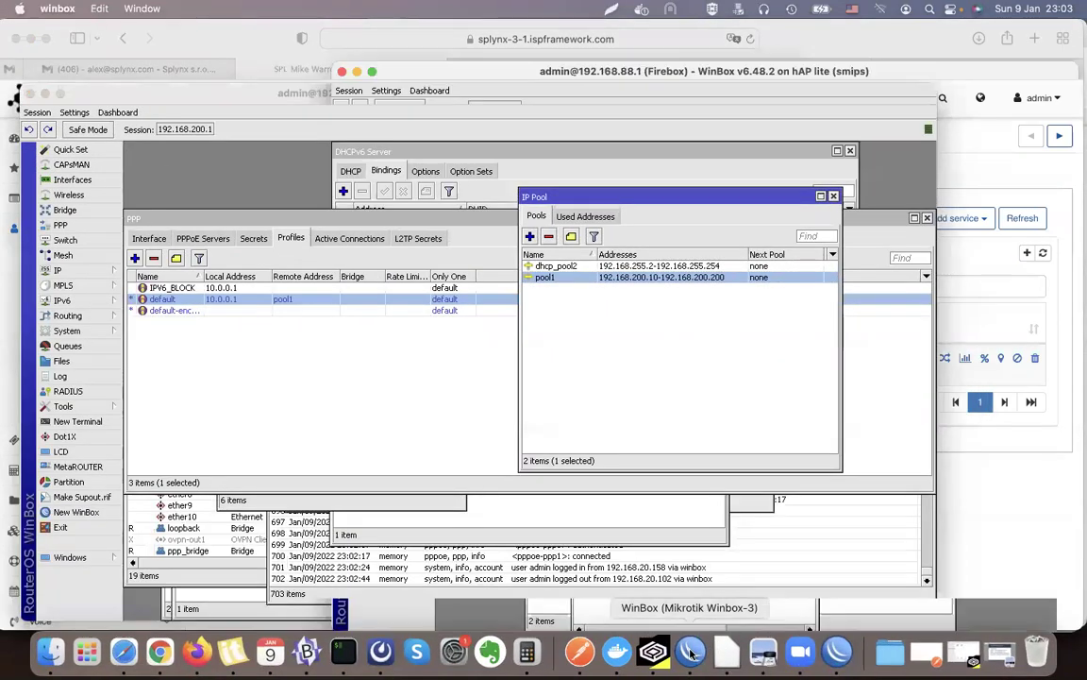
pyautogui.click(495, 168)
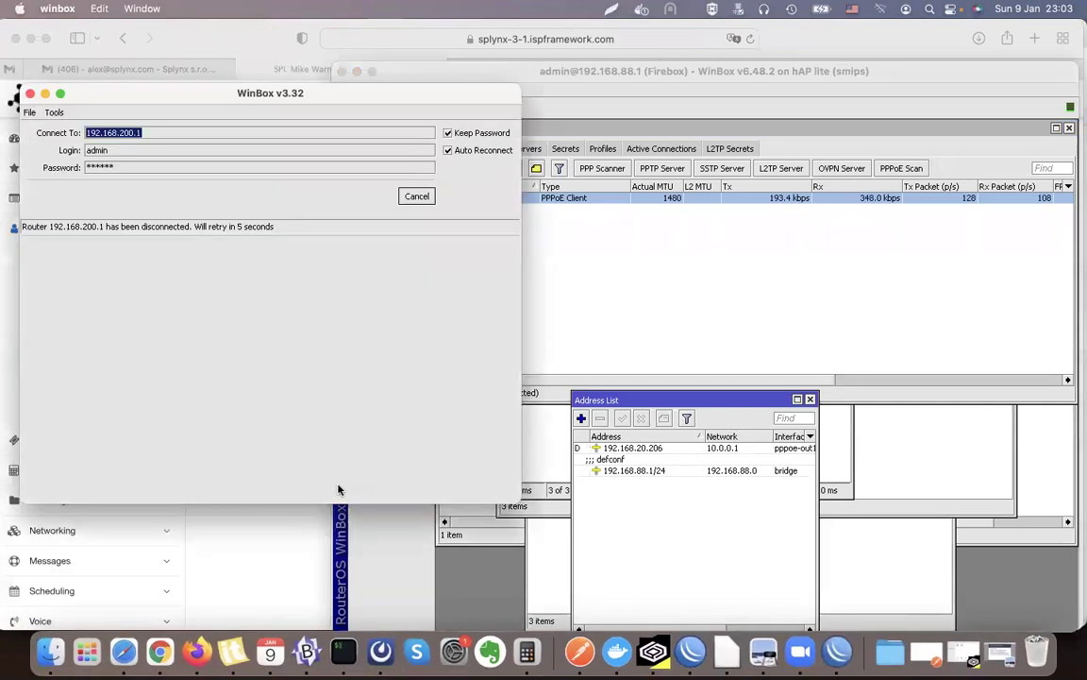
# Switch to Splynx in Safari and reopen the PPPoE customer's services from the customers list
pyautogui.press('super+Tab')
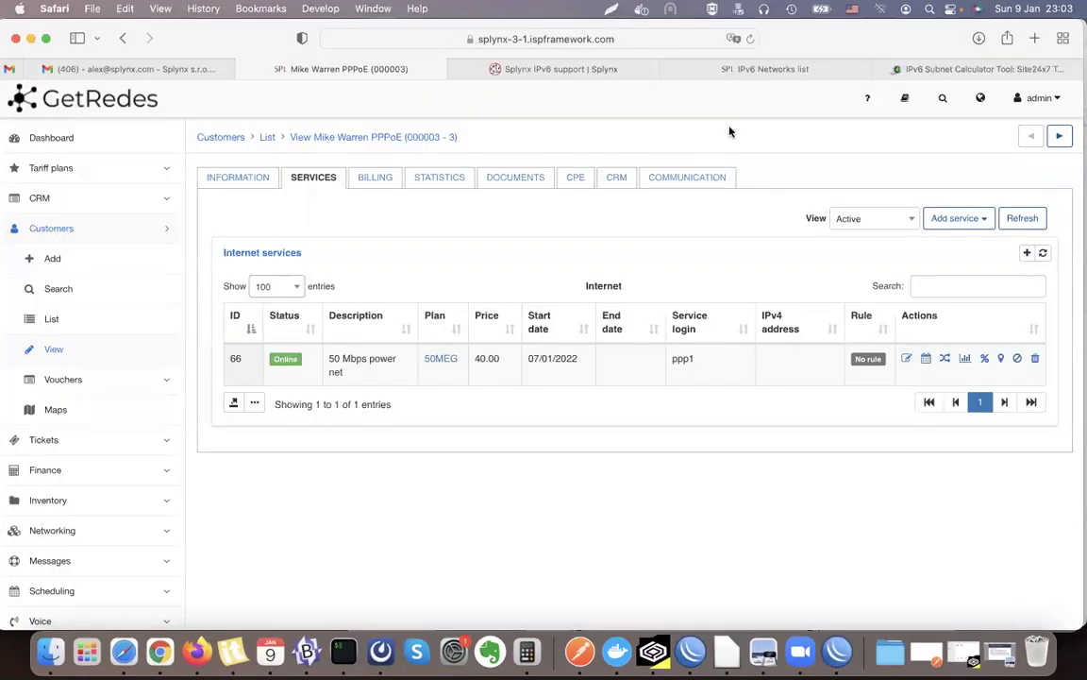
pyautogui.click(748, 39)
pyautogui.click(54, 321)
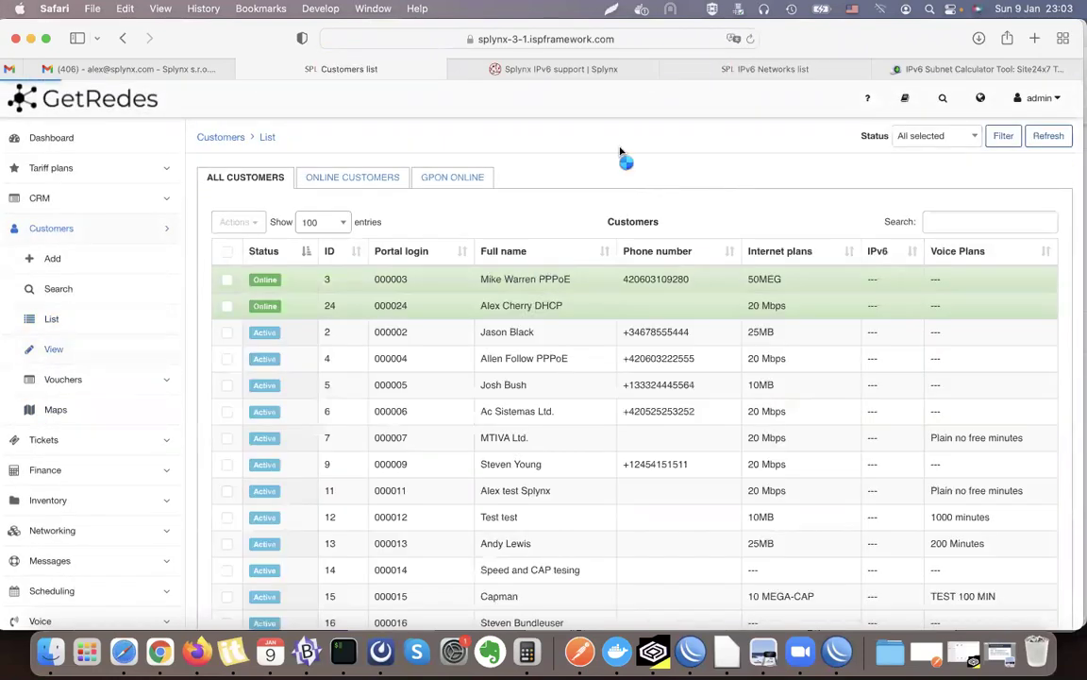
pyautogui.click(520, 279)
pyautogui.click(319, 185)
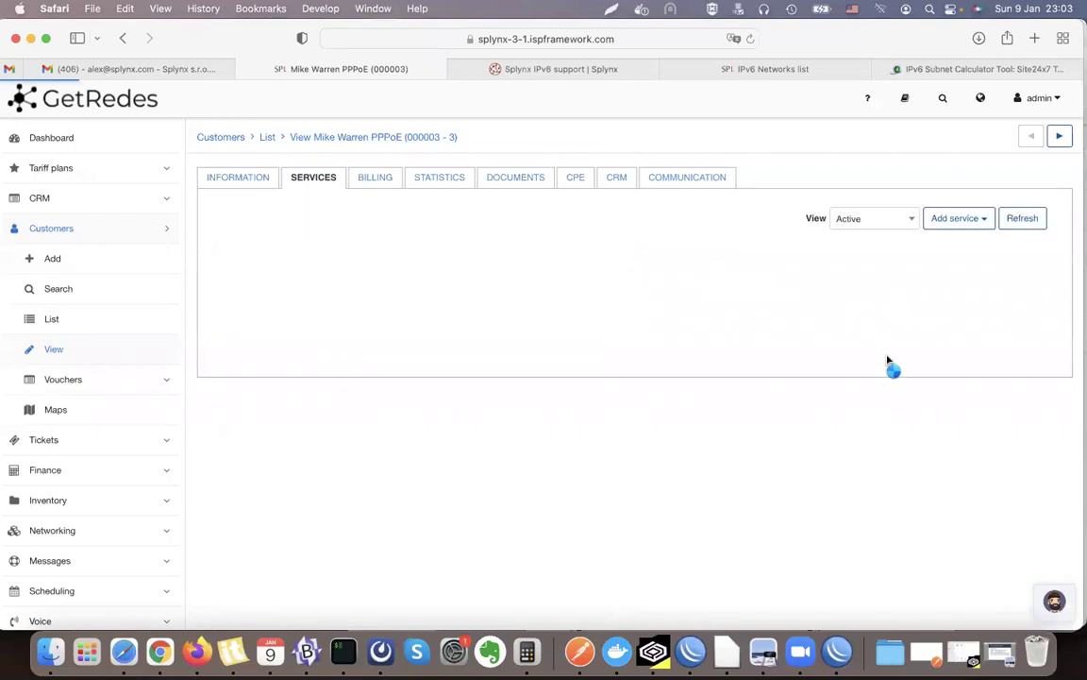
# Edit the customer's 50MEG internet service, set its IPv4 assignment method to None (Router will assign IP) and save it
pyautogui.click(904, 364)
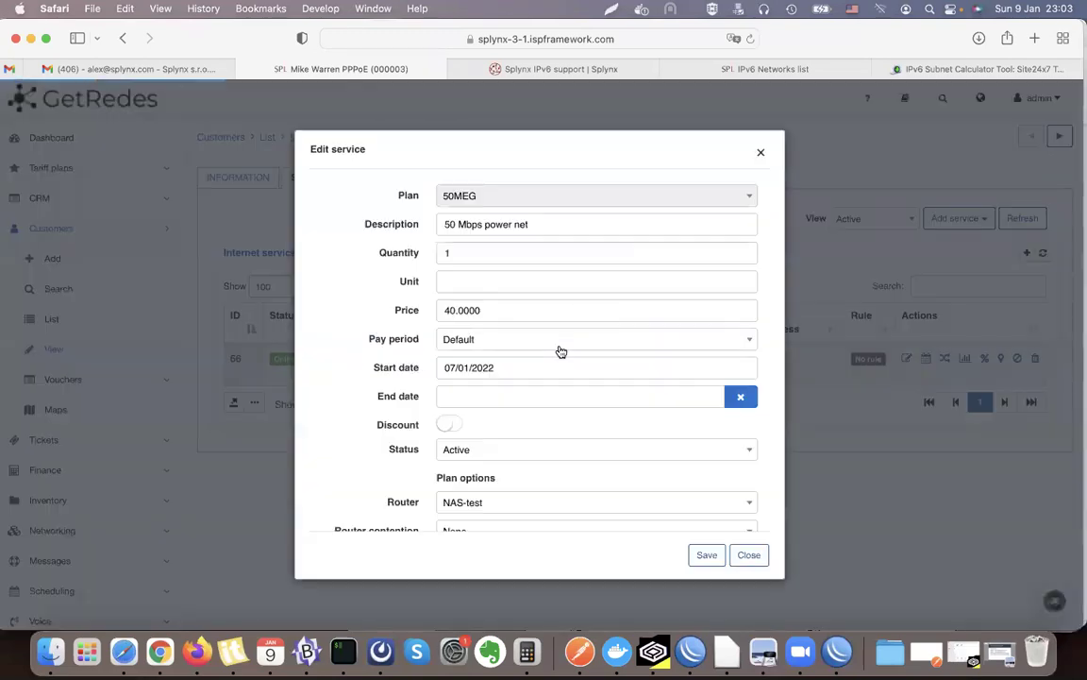
pyautogui.scroll(-5, 558, 352)
pyautogui.click(551, 343)
pyautogui.click(490, 393)
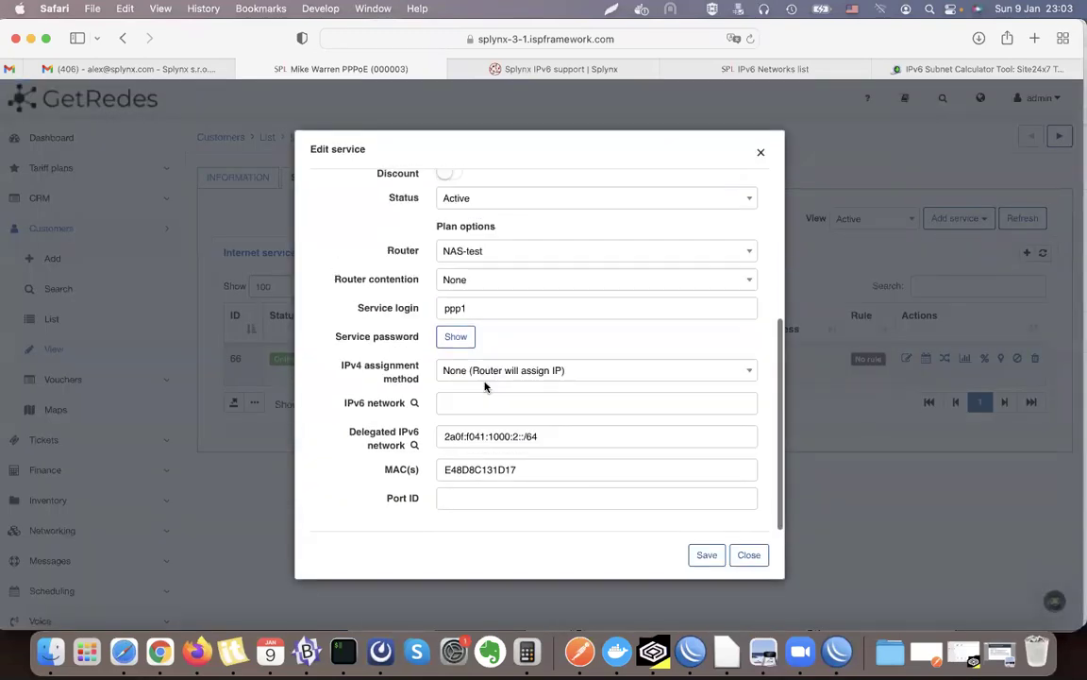
pyautogui.click(707, 555)
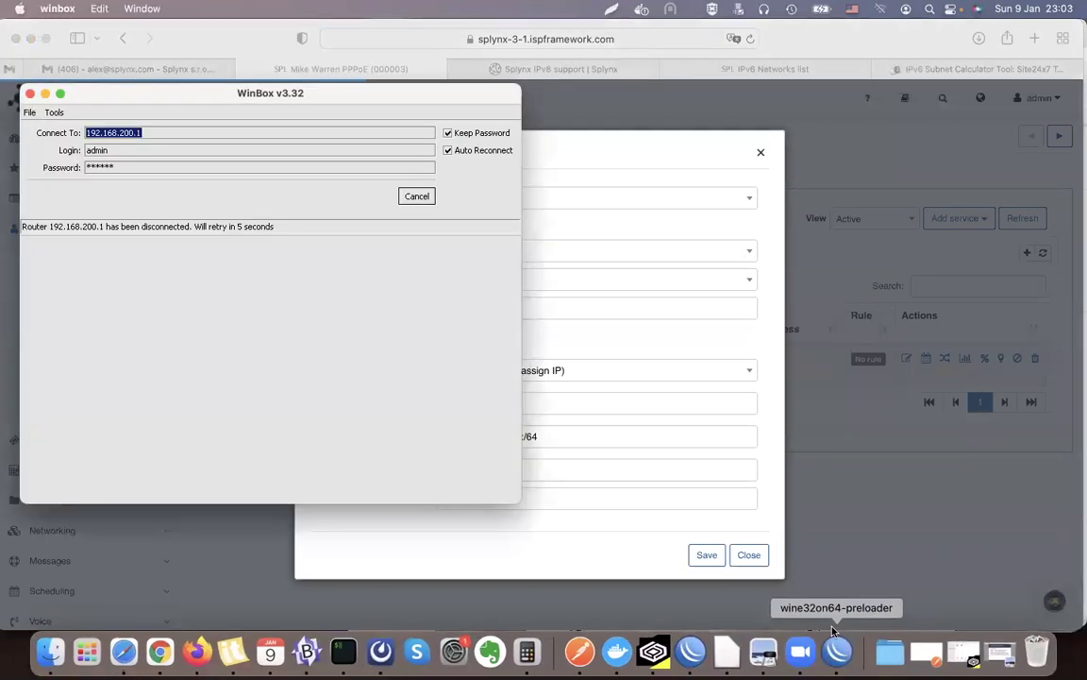
# Switch to the hAP lite WinBox, select the dynamic address of pppoe-out1, and clear the RB2011 window out of the way
pyautogui.click(653, 651)
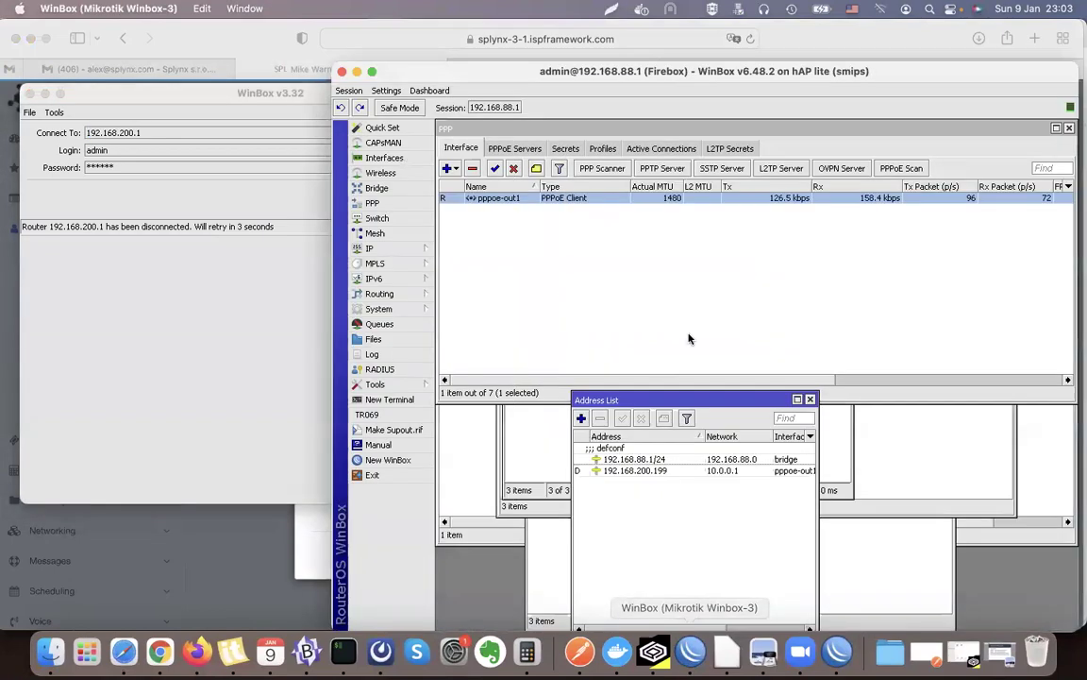
pyautogui.click(656, 472)
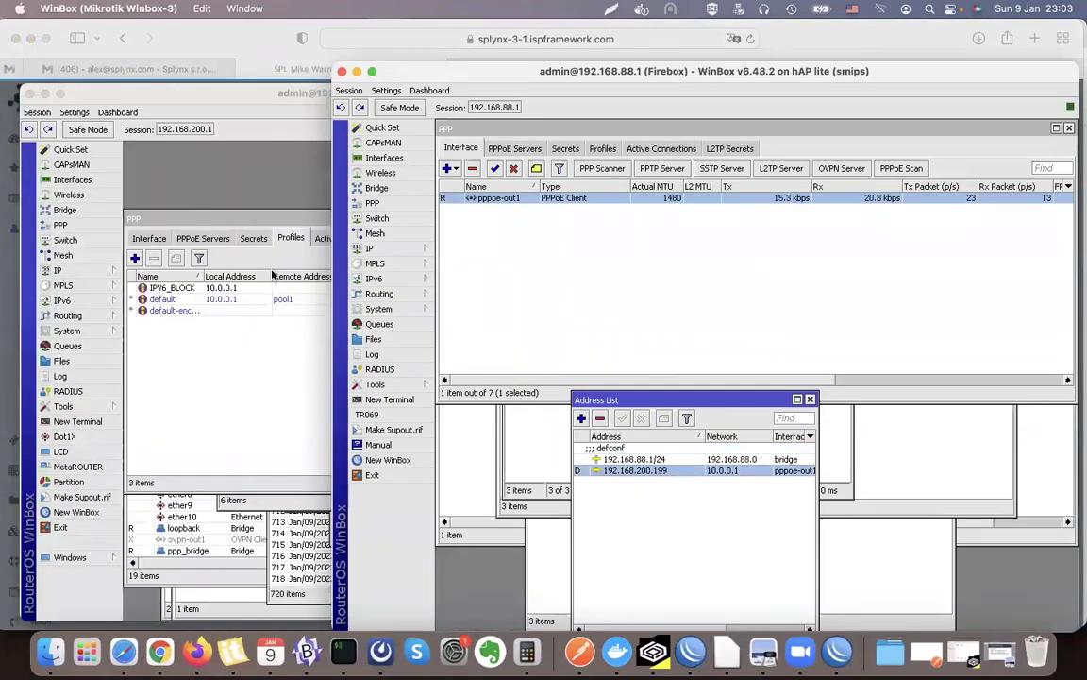
pyautogui.click(31, 92)
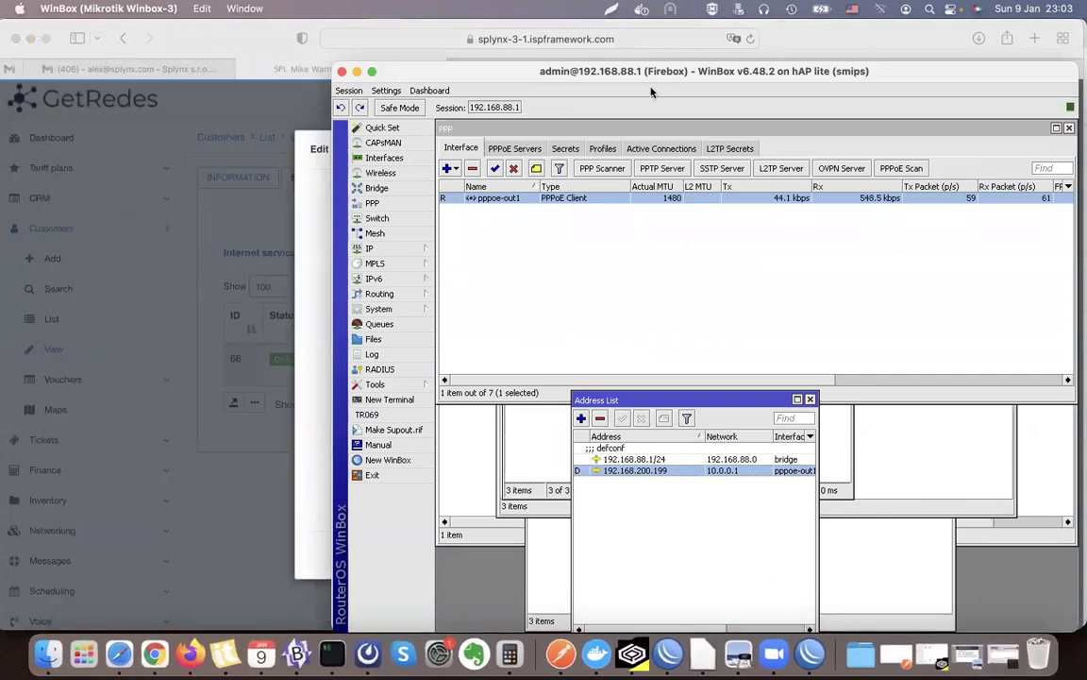
pyautogui.moveTo(861, 73); pyautogui.dragTo(840, 72)
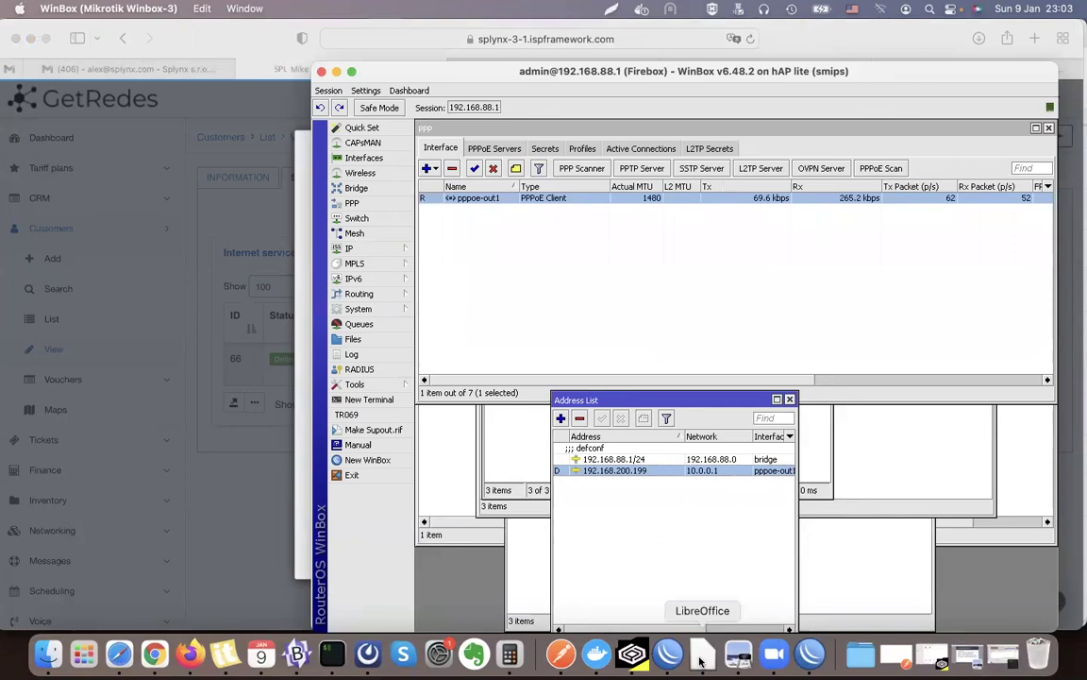
# Open the SPLYNX_3-1.pdf slides in Preview, highlight "IPv4 routing" on the IPv4 Address Management slide, then minimise the slides
pyautogui.click(738, 655)
pyautogui.moveTo(216, 416); pyautogui.dragTo(395, 422)
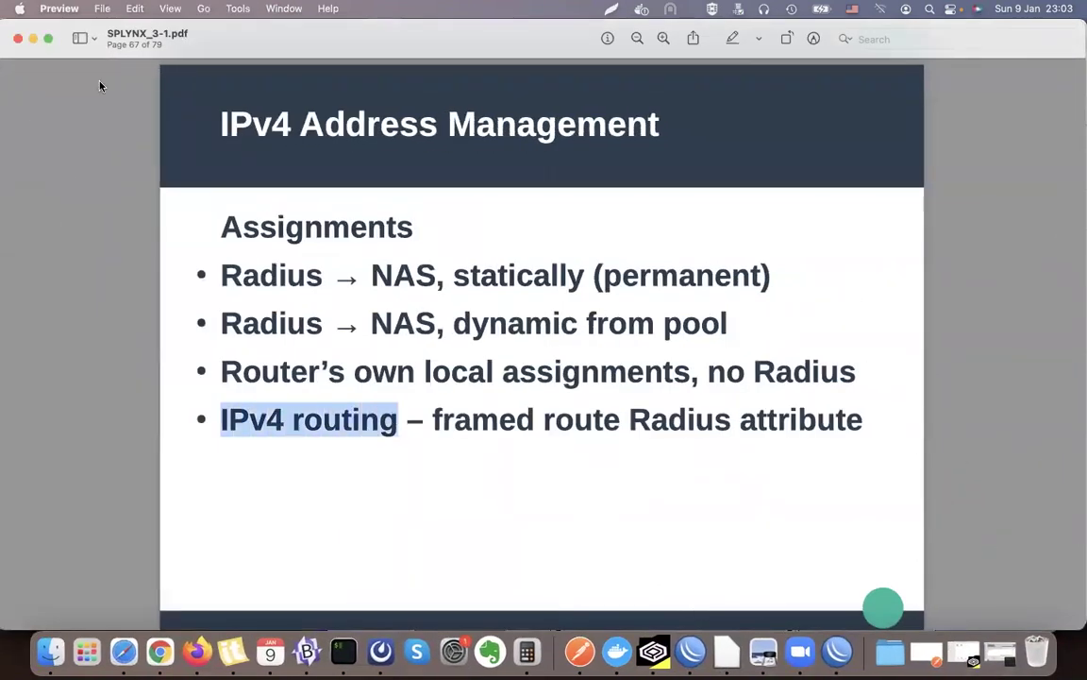
pyautogui.click(33, 40)
# Restore the RB2011 WinBox window and arrange it beside the hAP lite window so both routers are visible
pyautogui.moveTo(897, 73); pyautogui.dragTo(925, 120)
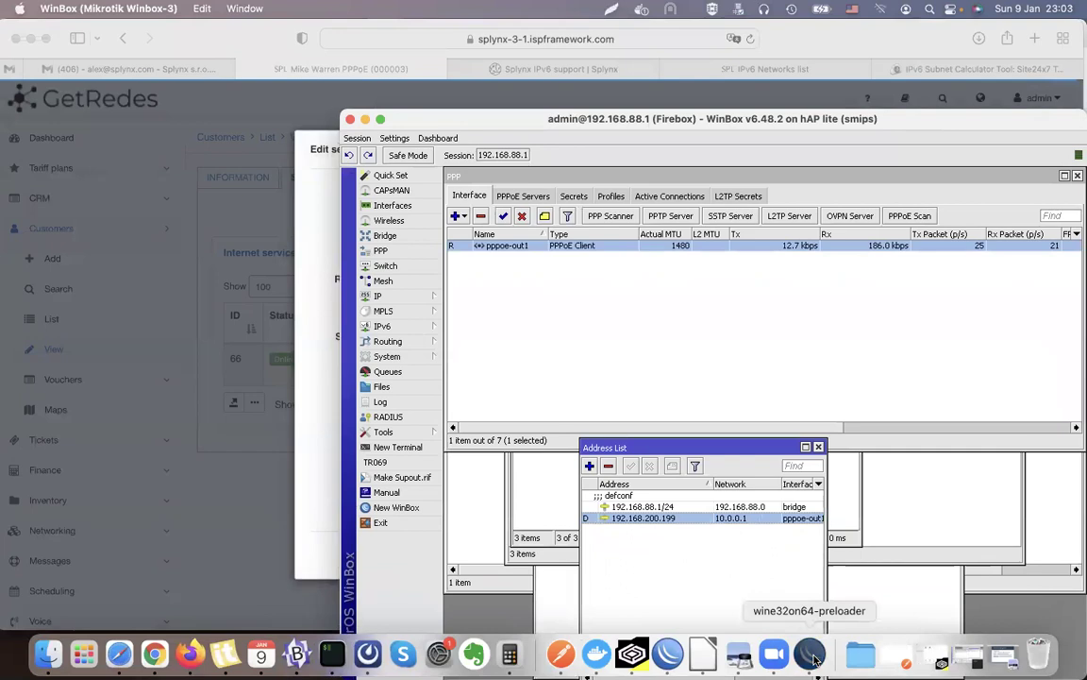
pyautogui.click(814, 658)
pyautogui.moveTo(307, 128); pyautogui.dragTo(225, 112)
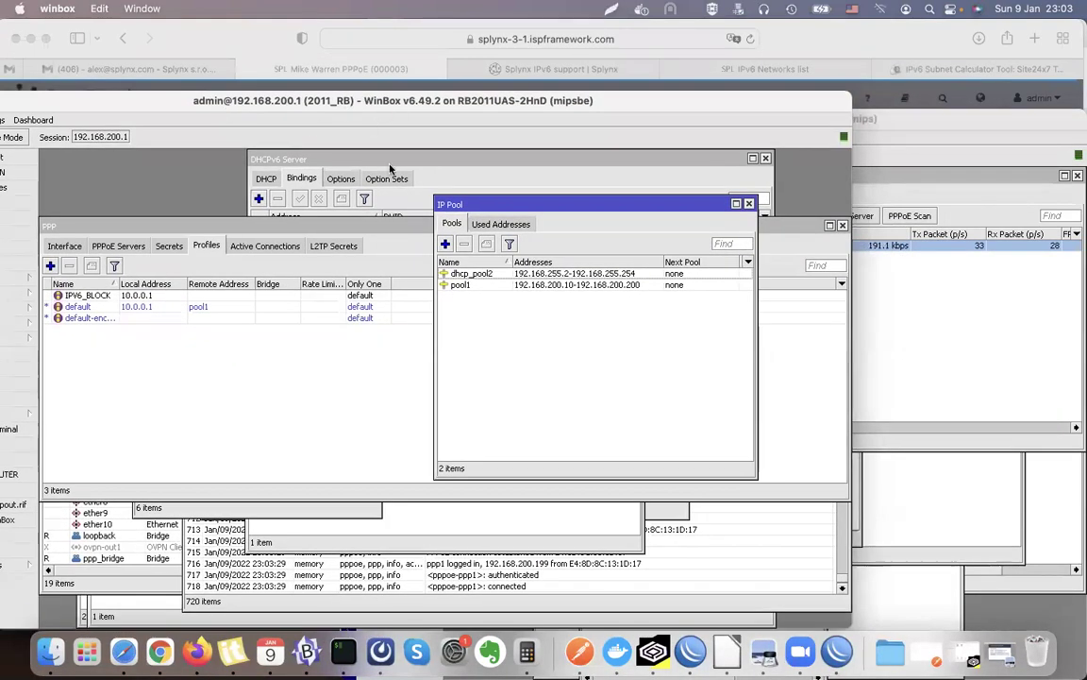
pyautogui.click(758, 116)
pyautogui.moveTo(758, 115); pyautogui.dragTo(852, 62)
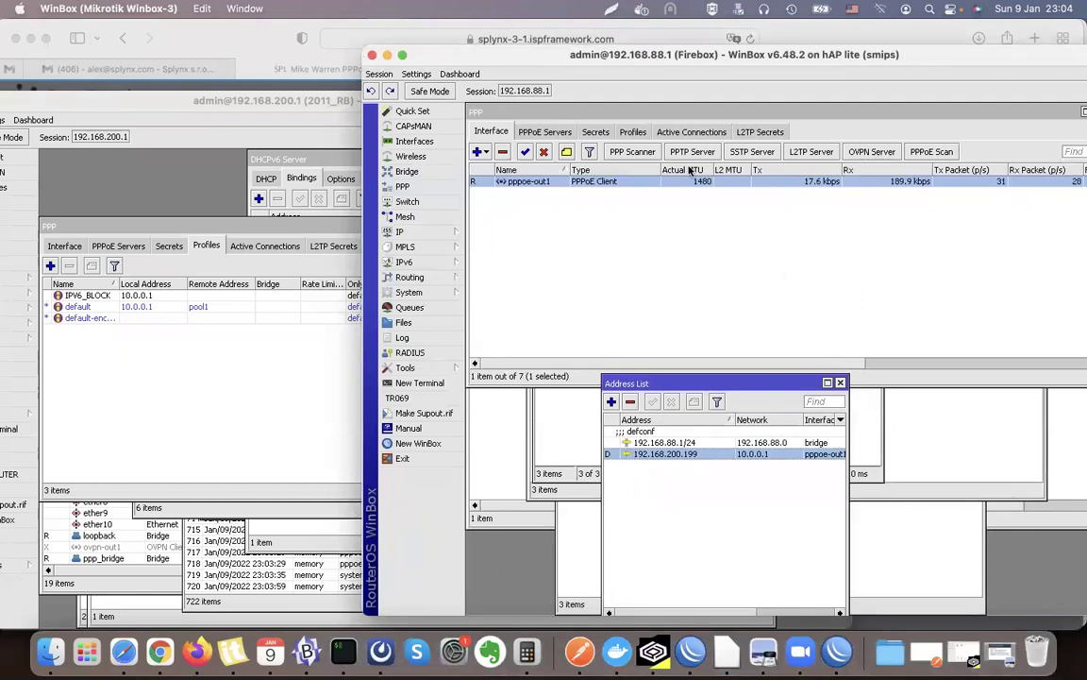
# Switch to Splynx in Safari and try to save the service with a permanent IPv4 address from the PPP pool, abandoning the edit by reloading
pyautogui.press('super+Tab')
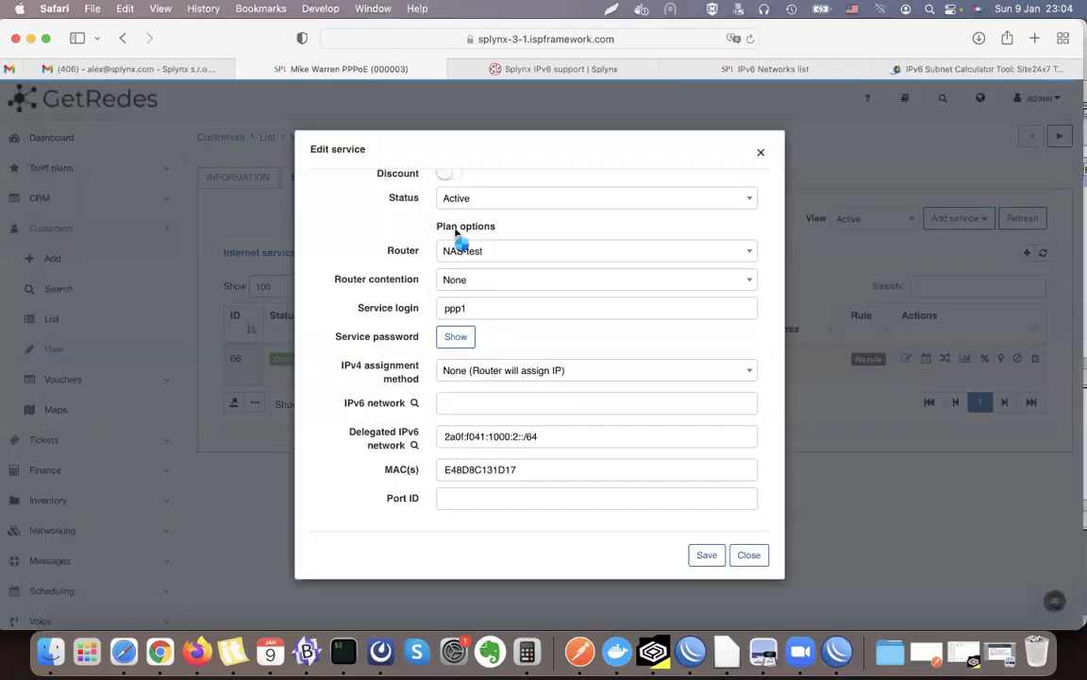
pyautogui.click(459, 370)
pyautogui.click(502, 442)
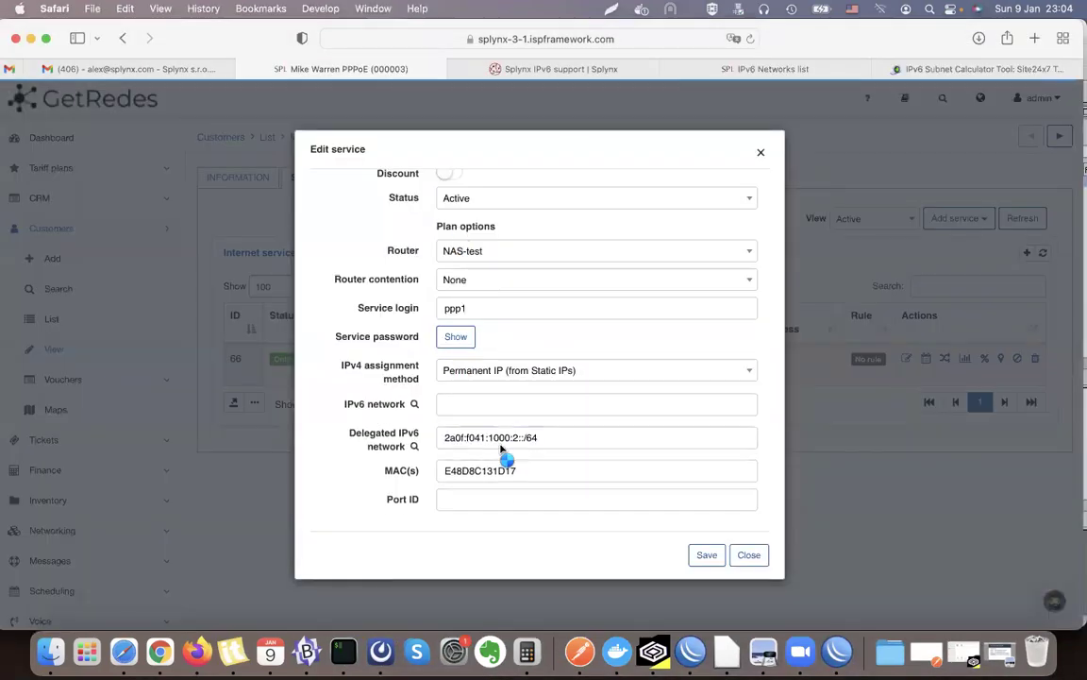
pyautogui.click(491, 404)
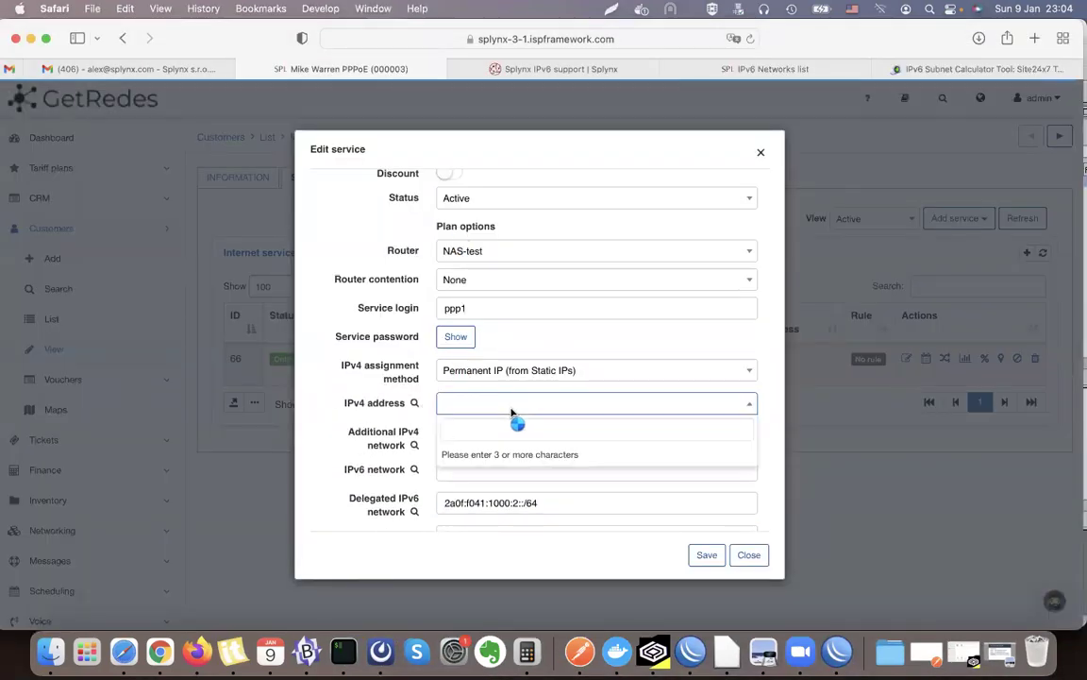
pyautogui.click(414, 403)
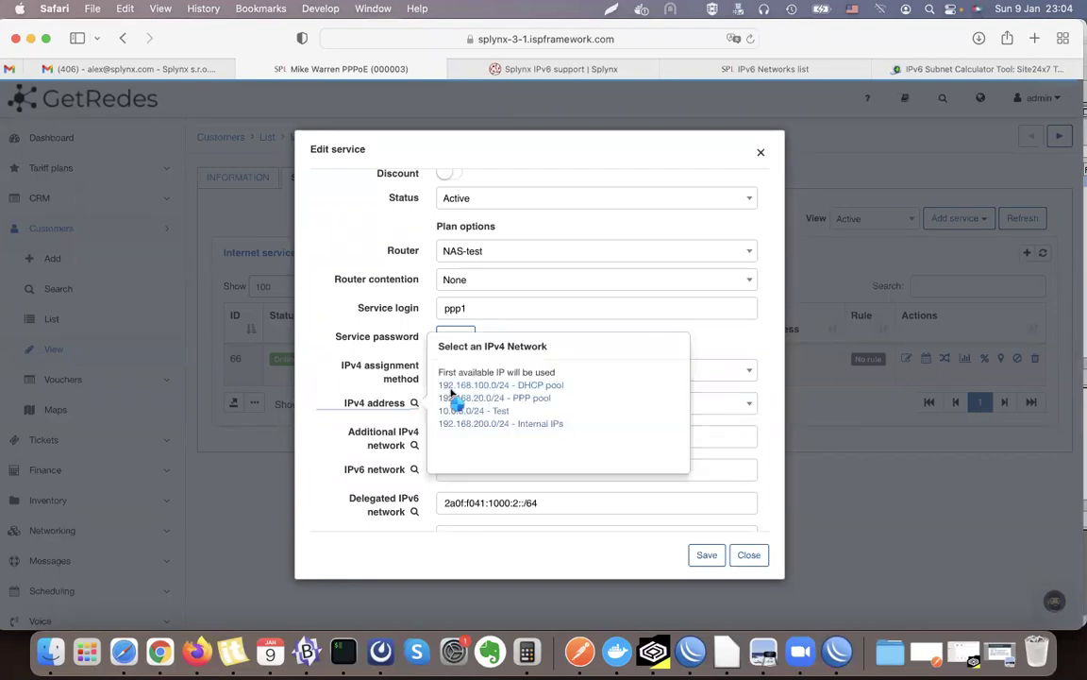
pyautogui.click(500, 398)
pyautogui.click(704, 556)
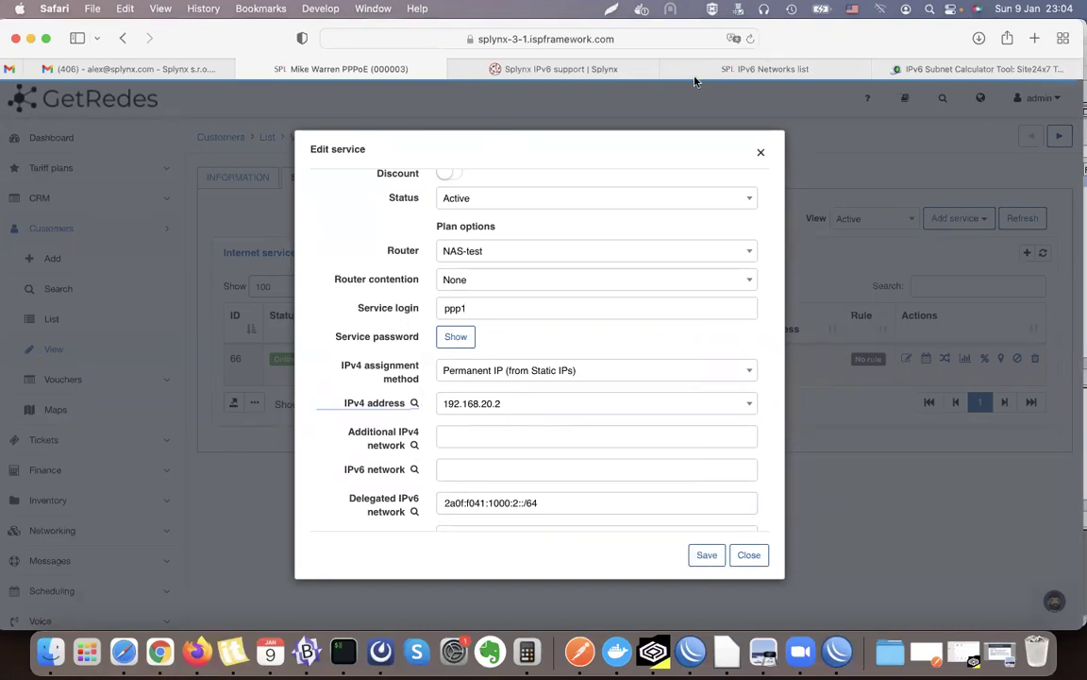
pyautogui.click(750, 39)
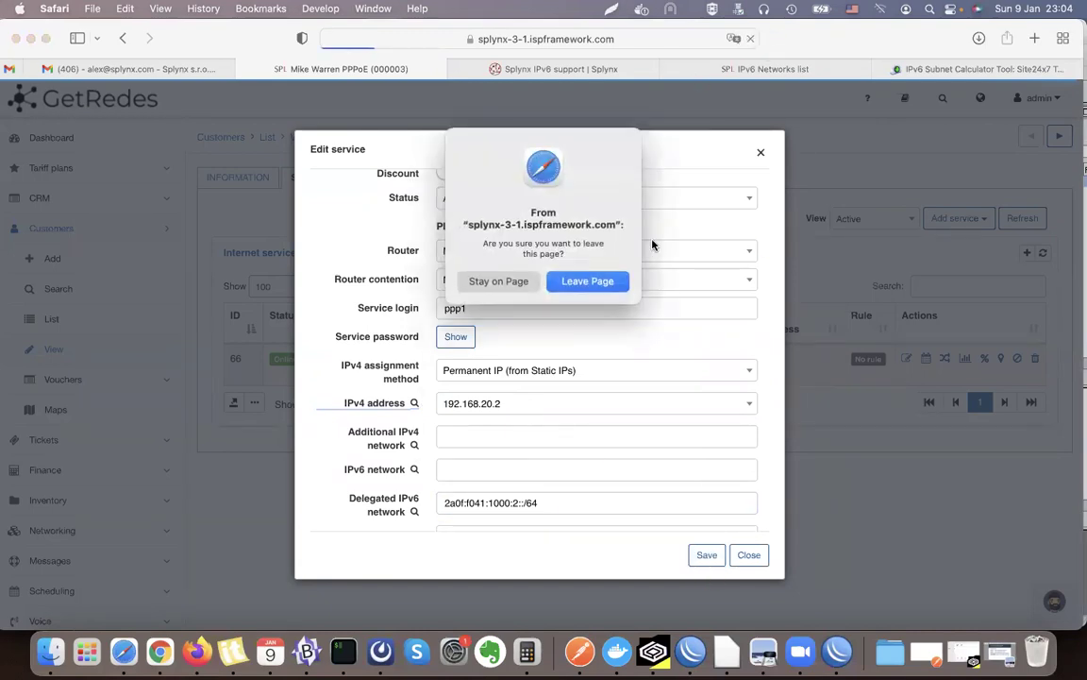
pyautogui.click(592, 285)
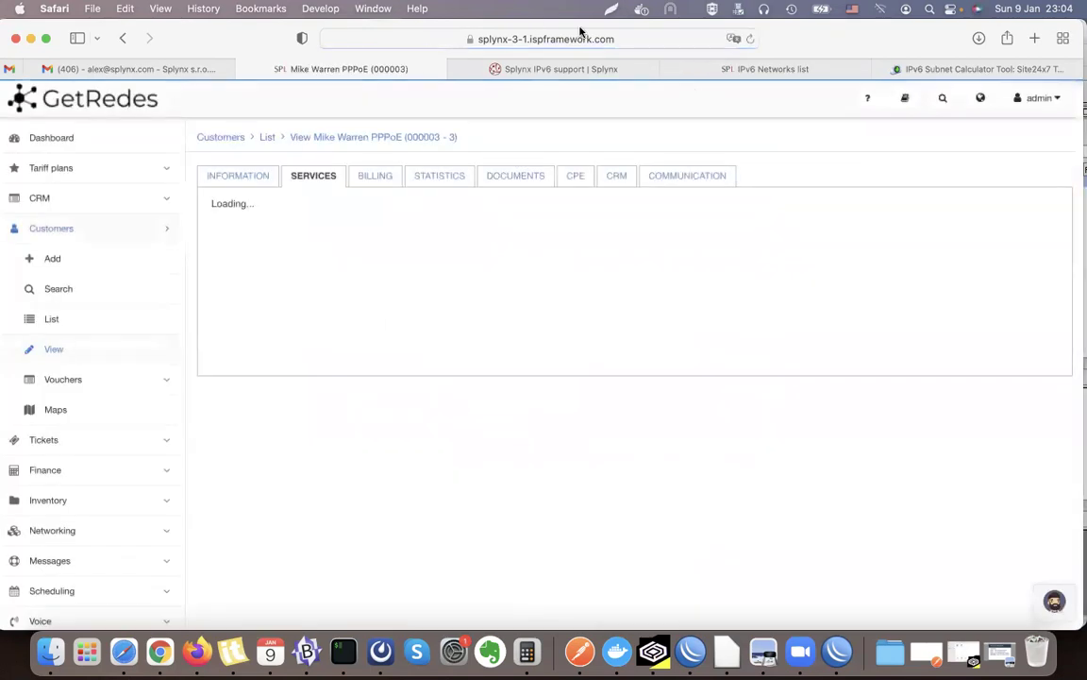
# Edit the 50MEG service, set its IPv4 assignment to Permanent IP (from Static IPs) and take 192.168.20.2 from the 192.168.20.0/24 PPP pool
pyautogui.click(906, 359)
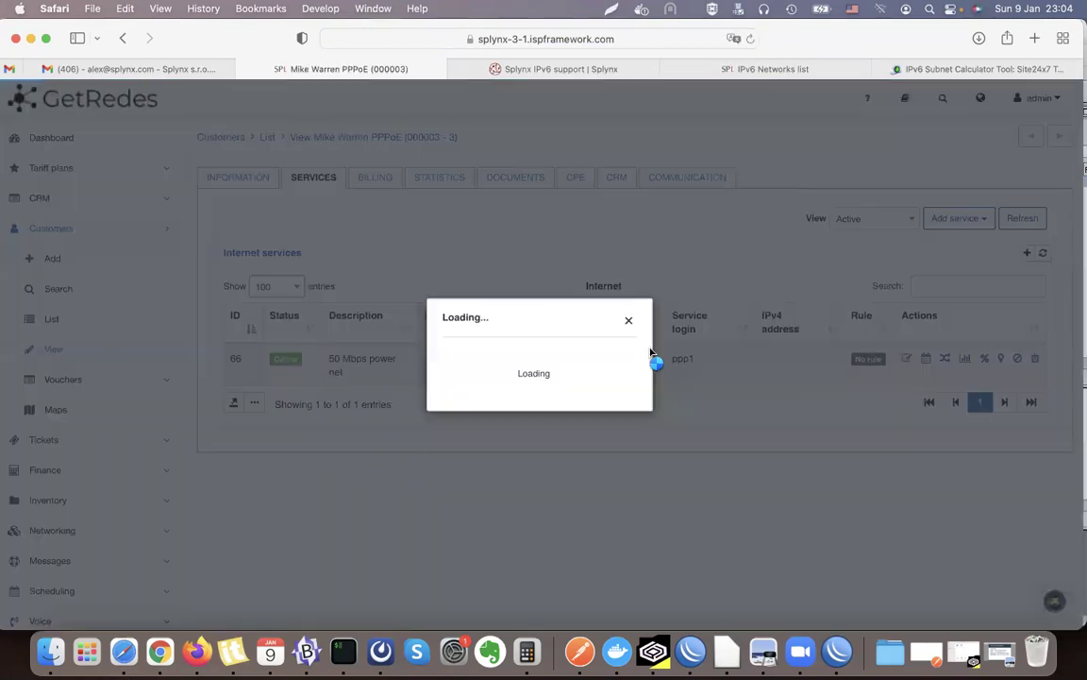
pyautogui.scroll(-4, 532, 393)
pyautogui.click(497, 432)
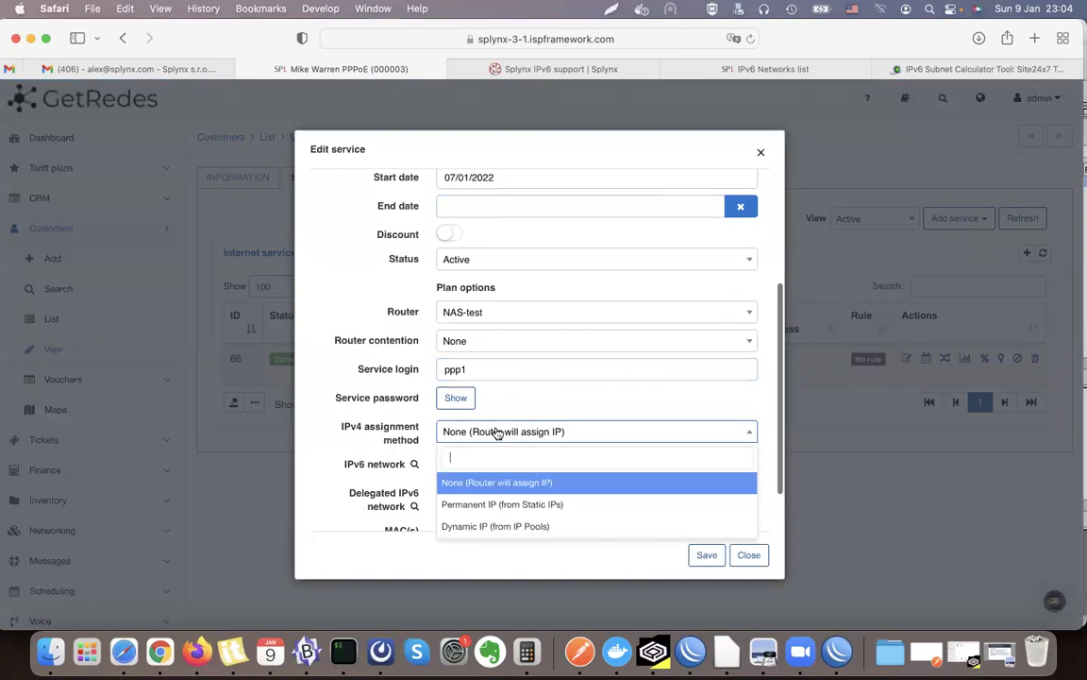
pyautogui.click(458, 504)
pyautogui.scroll(-2, 420, 377)
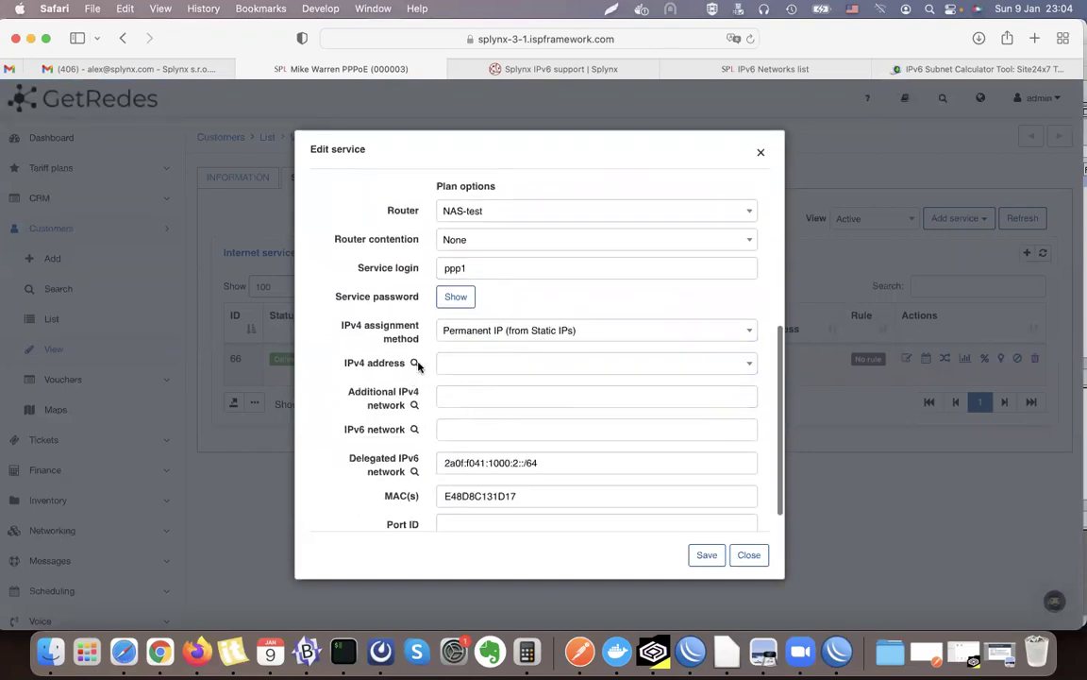
pyautogui.click(415, 363)
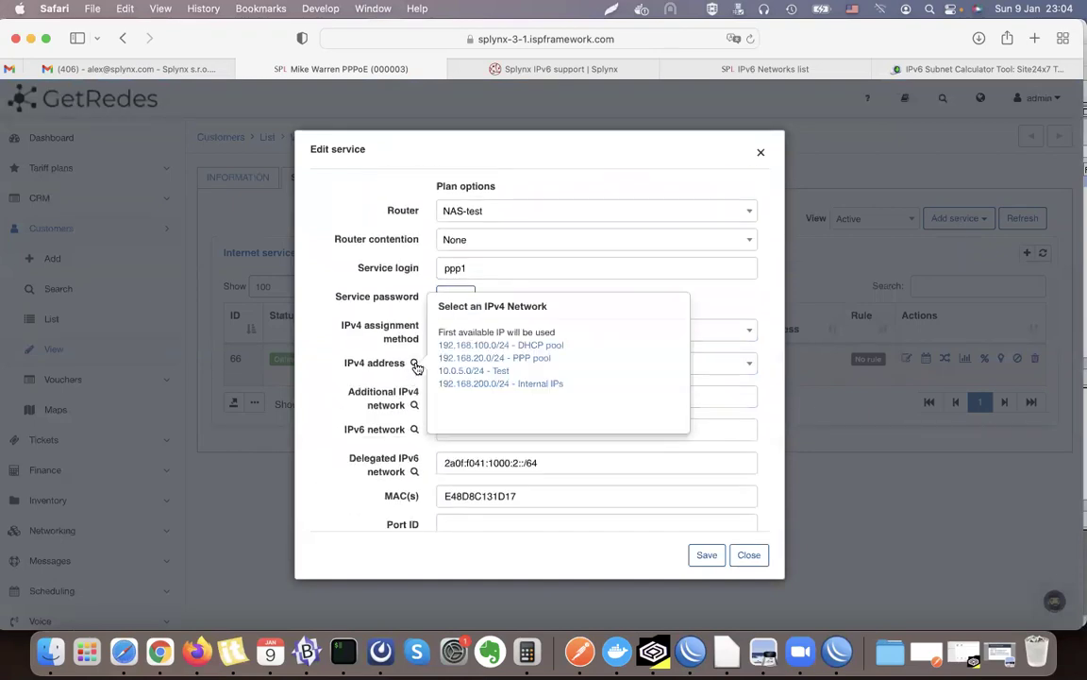
pyautogui.click(514, 359)
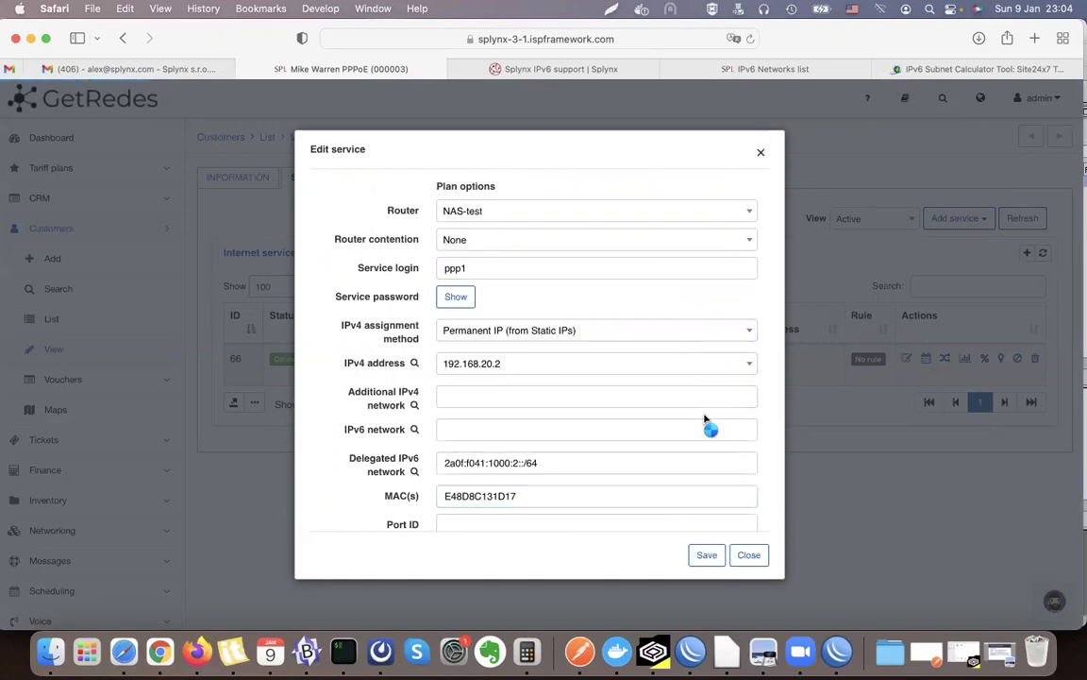
pyautogui.click(843, 646)
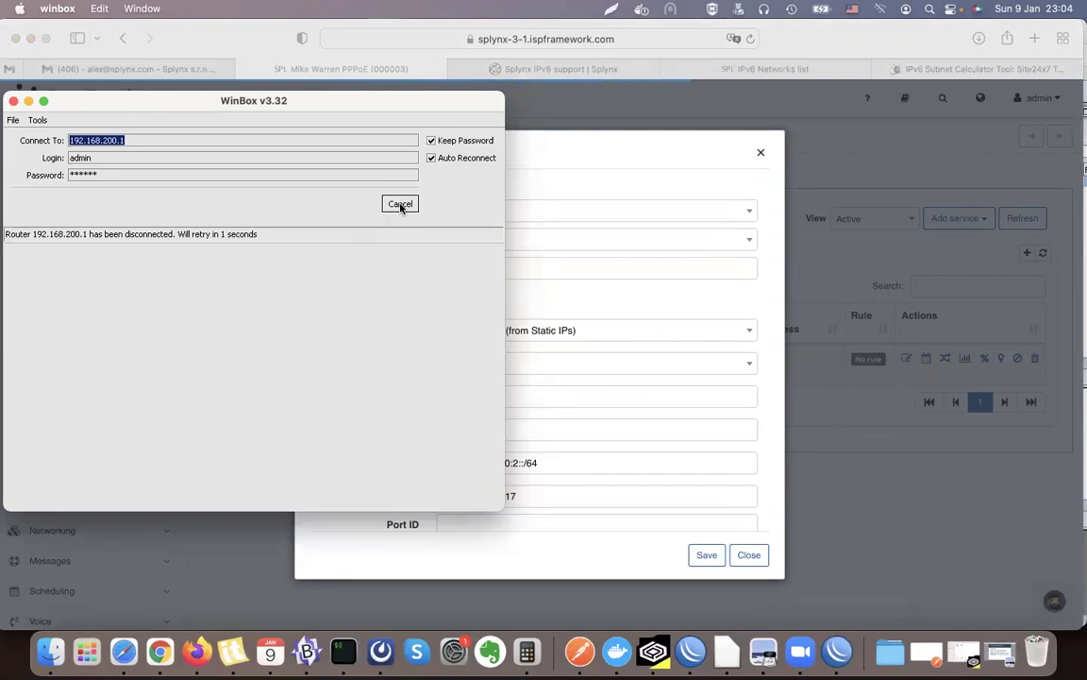
pyautogui.click(661, 151)
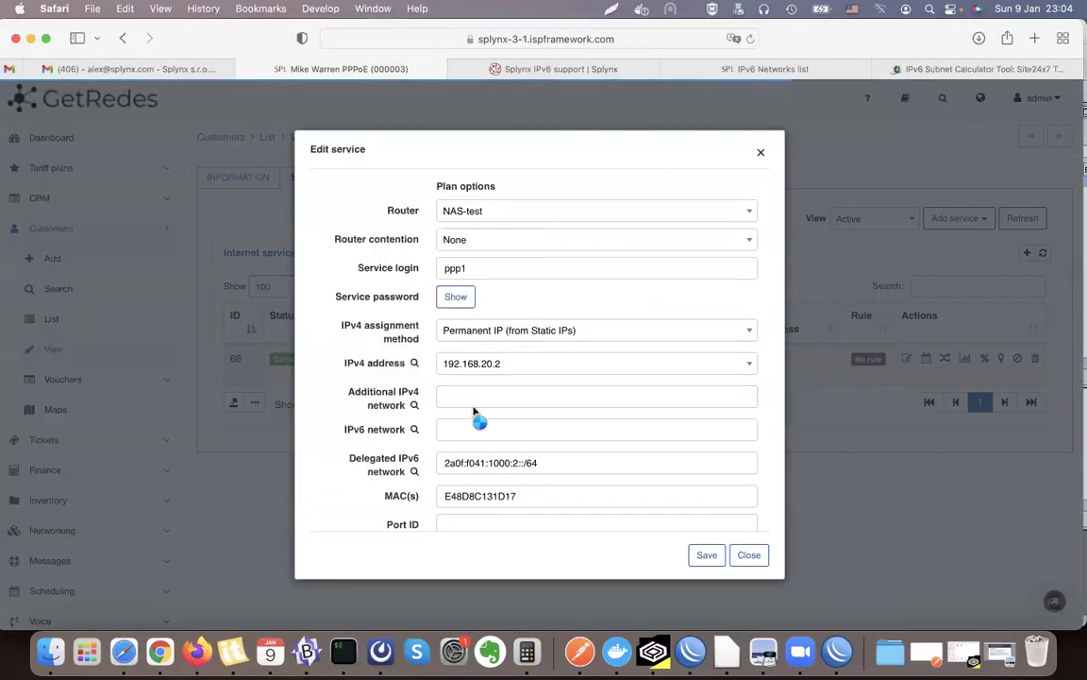
# Choose 10.0.5.32/29 from the Test network as the additional IPv4 network, using mask /29, and save the service
pyautogui.click(415, 405)
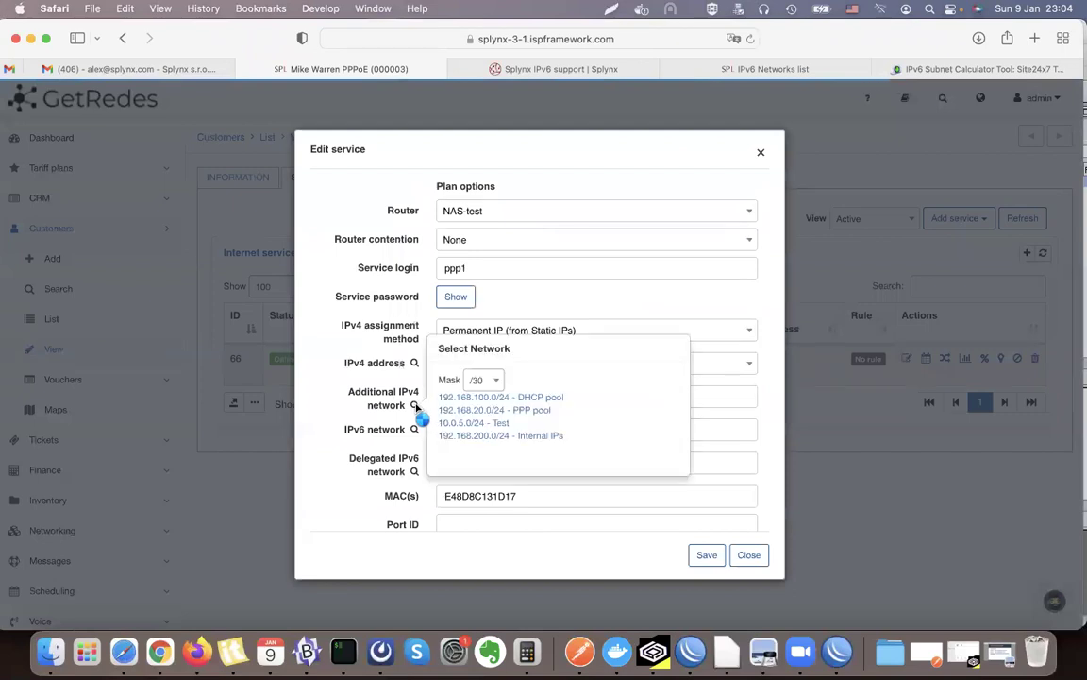
pyautogui.click(483, 380)
pyautogui.scroll(-2, 493, 472)
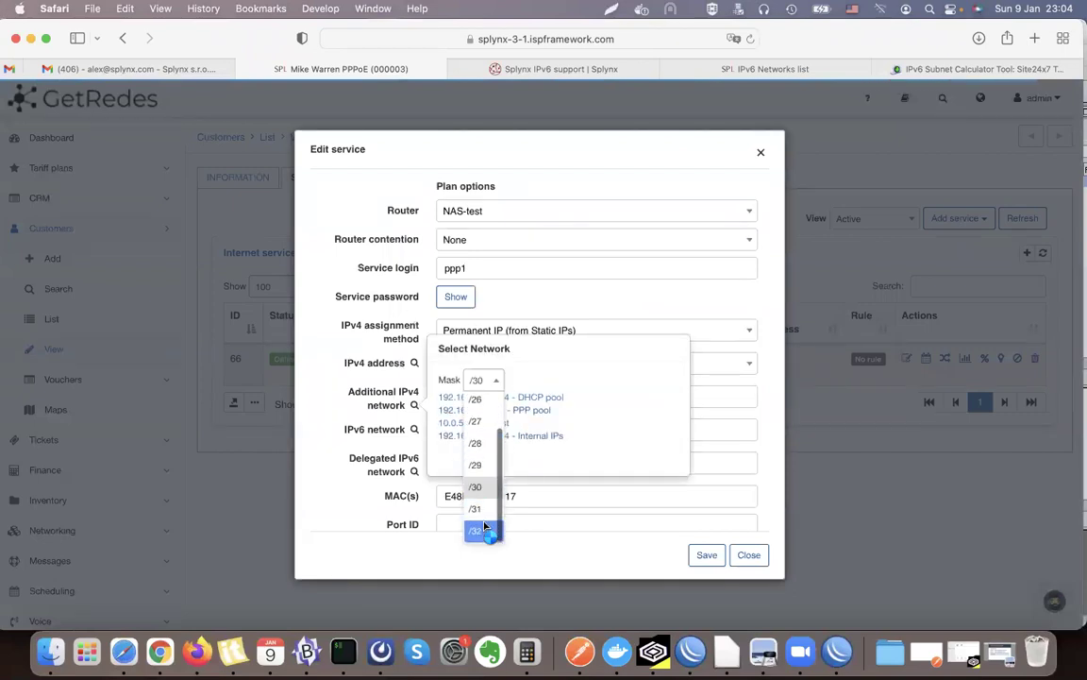
pyautogui.click(485, 464)
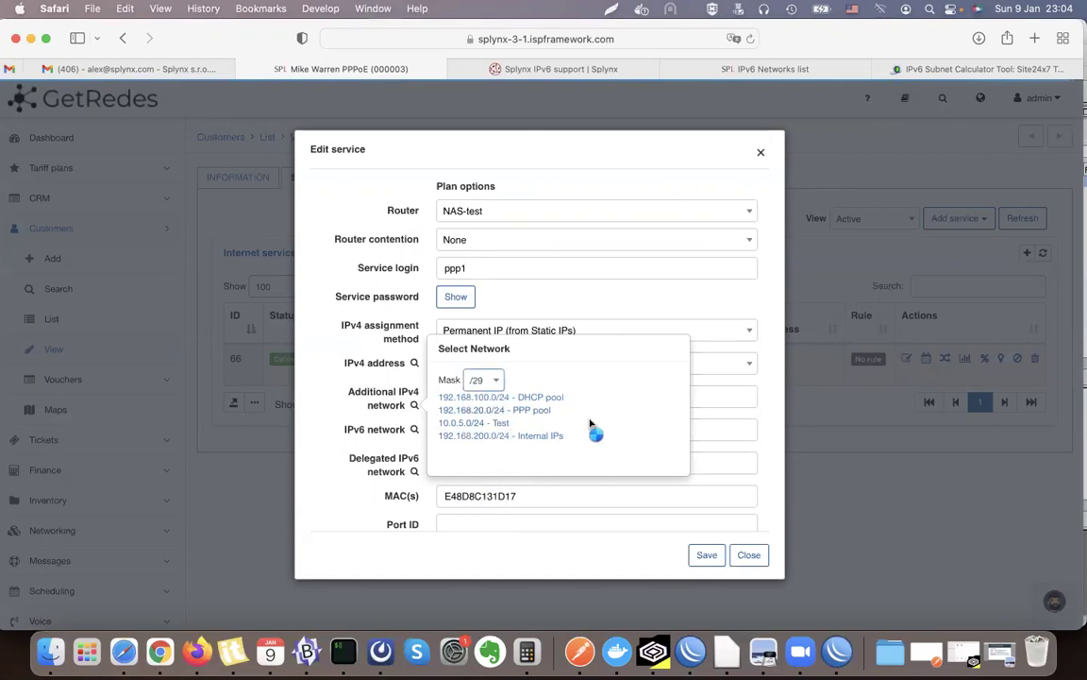
pyautogui.click(486, 424)
pyautogui.scroll(-3, 505, 432)
pyautogui.scroll(1, 515, 435)
pyautogui.click(498, 414)
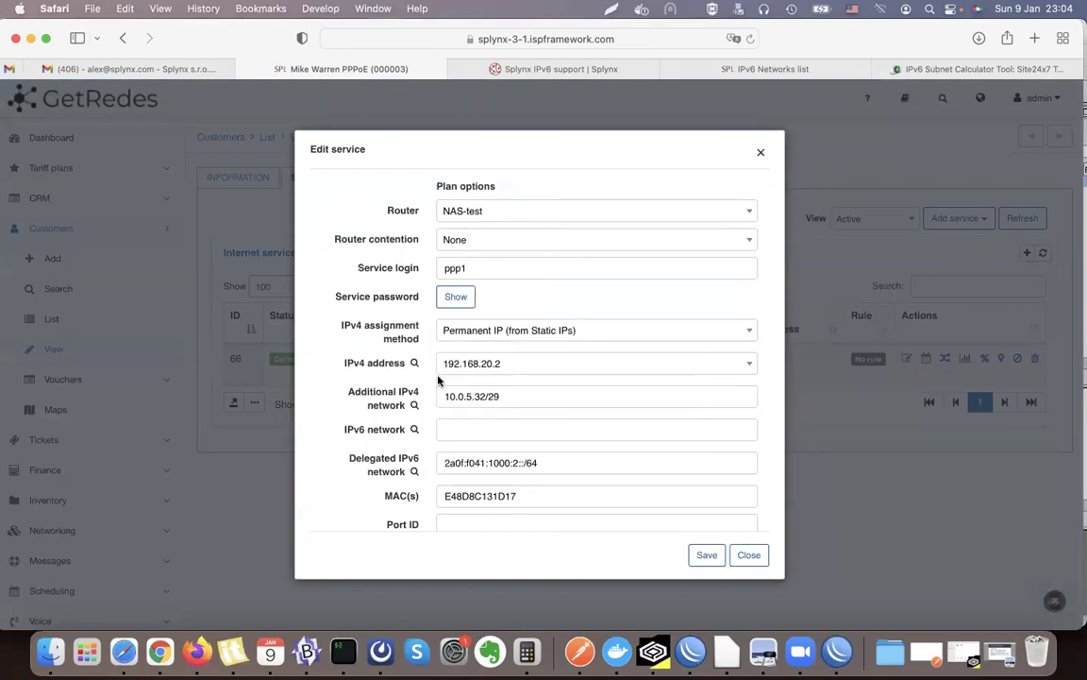
pyautogui.tripleClick(663, 400)
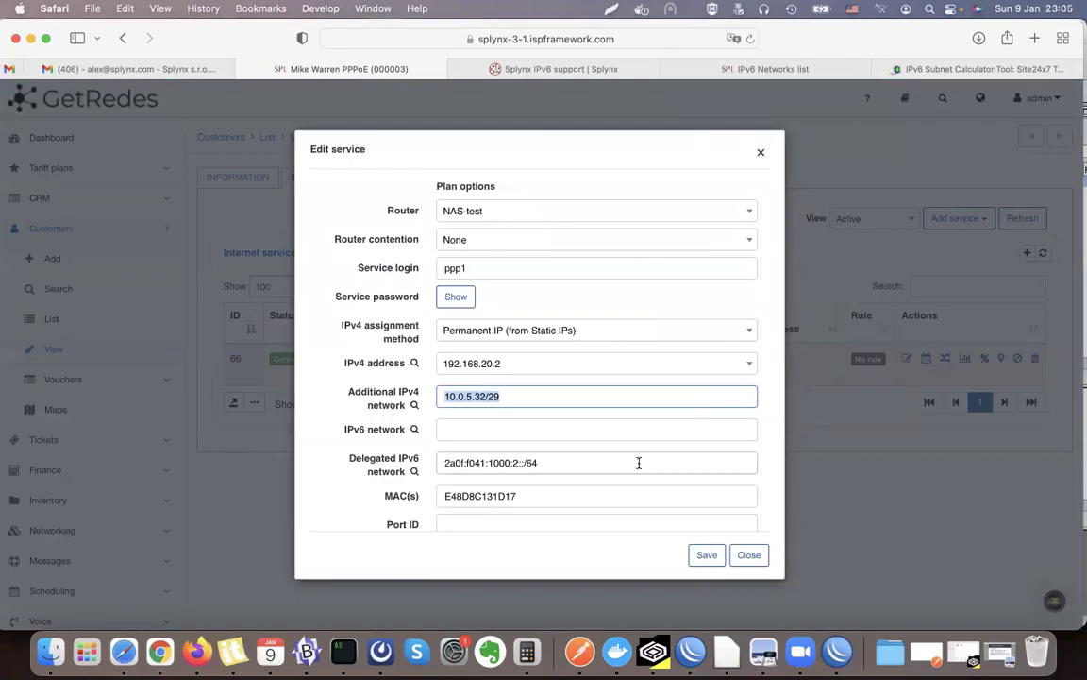
pyautogui.click(707, 555)
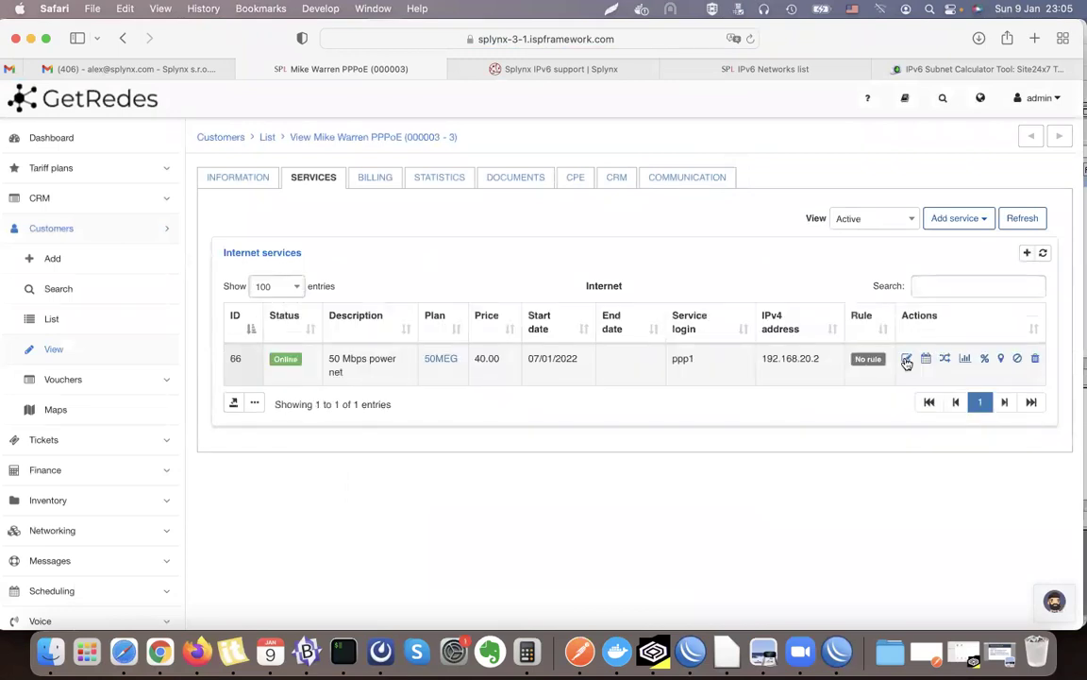
# Edit the 50MEG service again, assign the /29 subnet 10.0.5.32/29 of the Test network as its additional IPv4 network and save
pyautogui.click(906, 359)
pyautogui.scroll(-5, 503, 364)
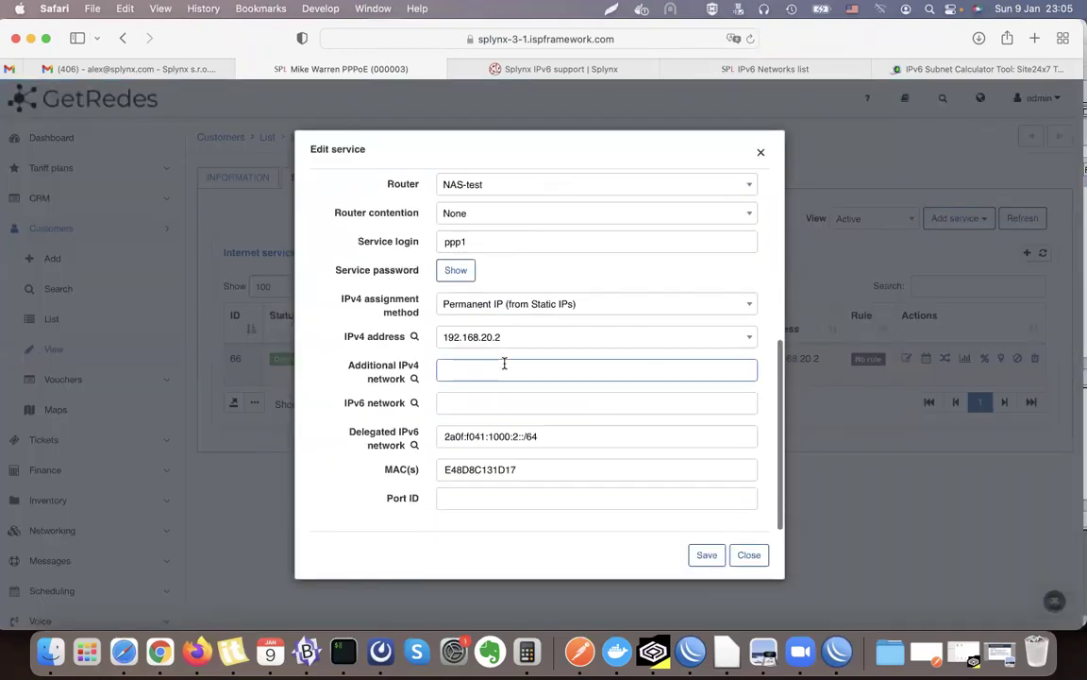
pyautogui.click(416, 379)
pyautogui.click(486, 353)
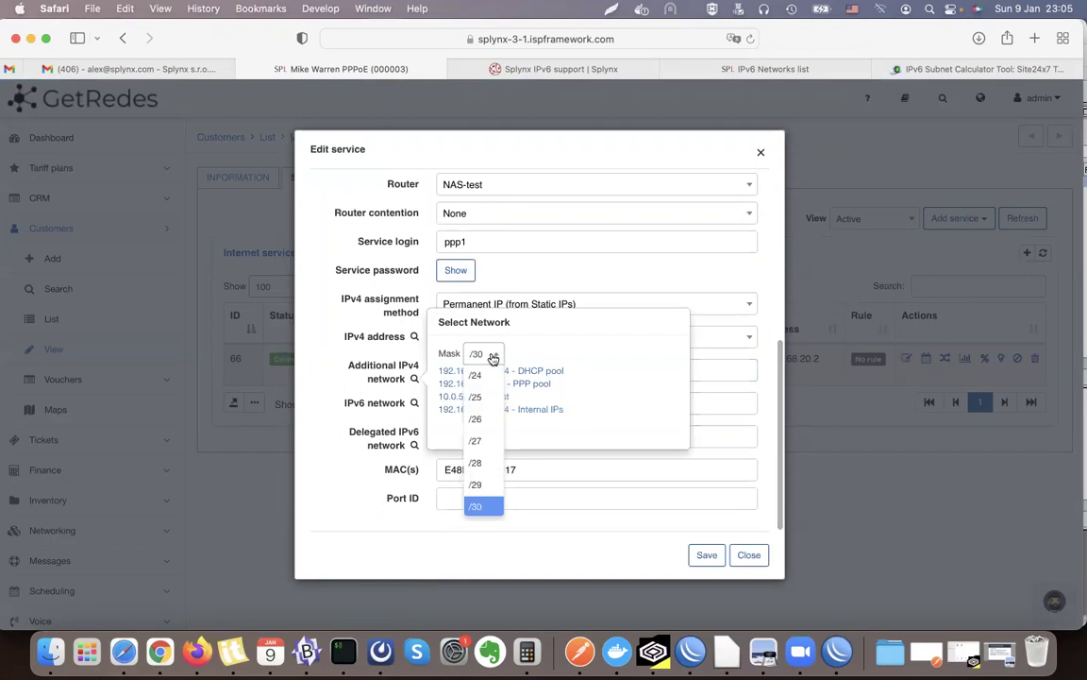
pyautogui.click(476, 484)
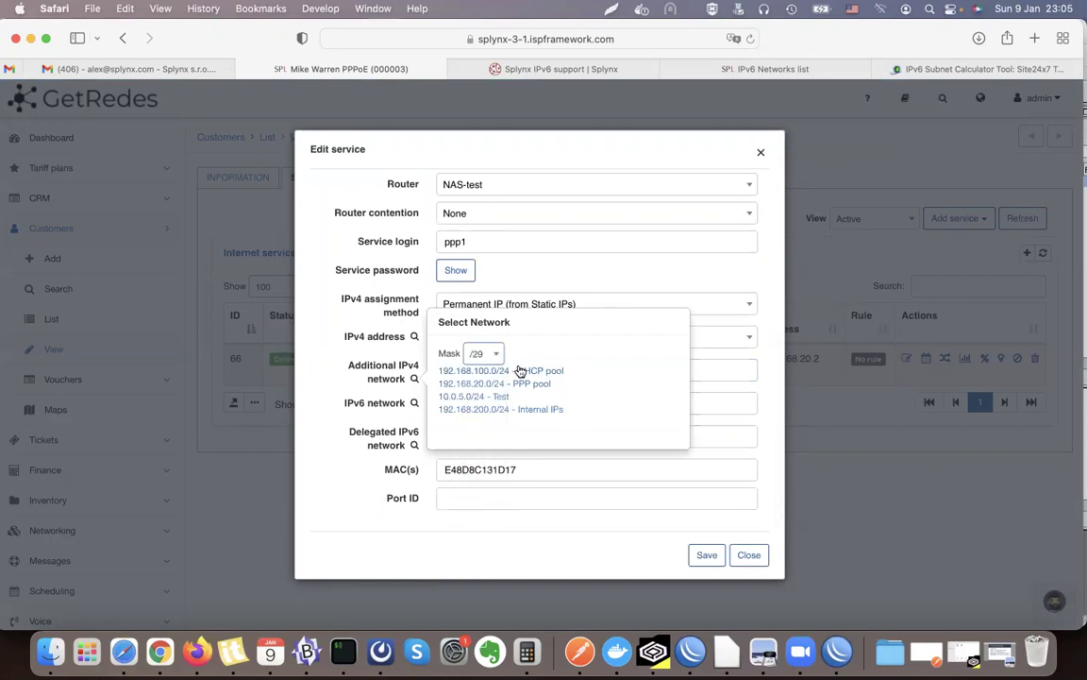
pyautogui.click(534, 395)
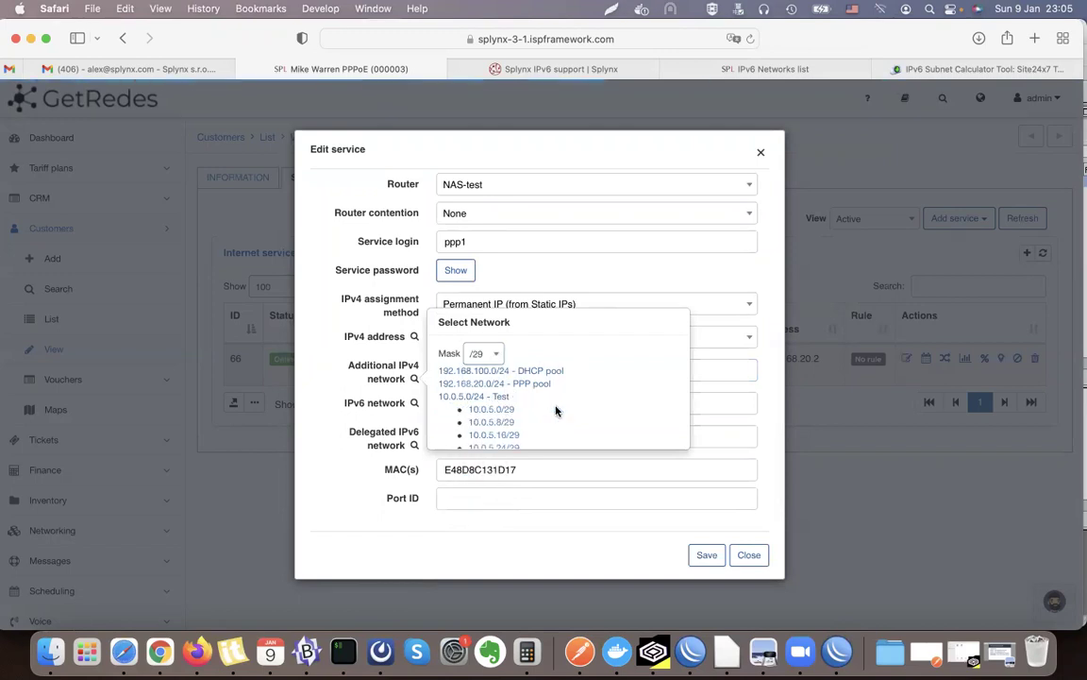
pyautogui.click(507, 409)
pyautogui.click(707, 555)
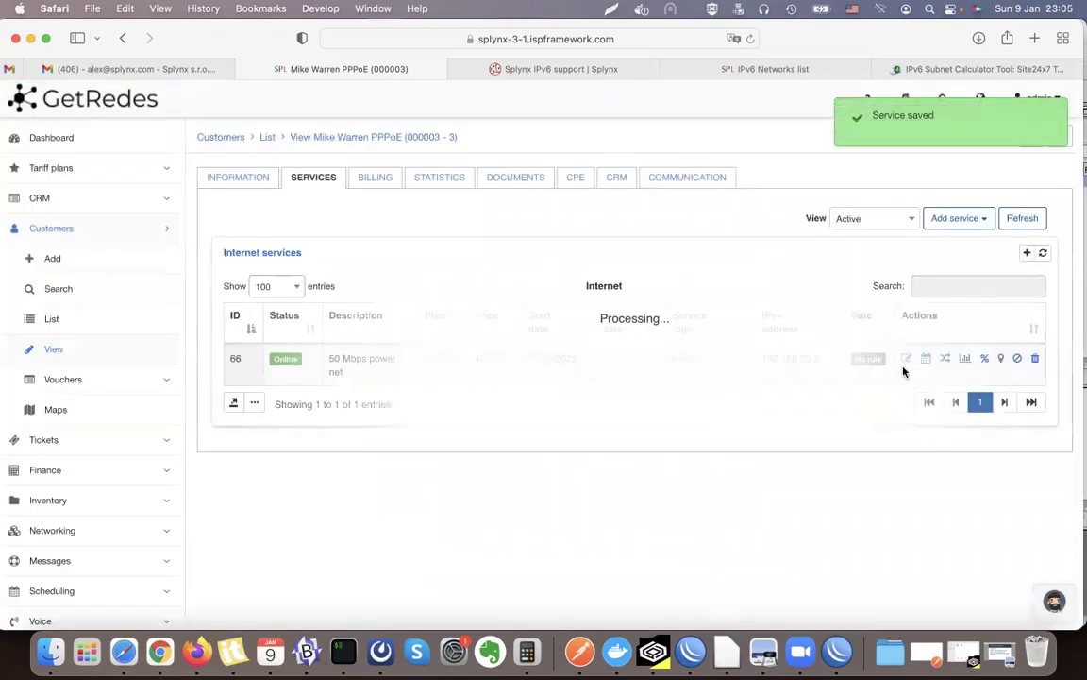
# Switch to the RB2011 WinBox, open its IP route list and examine the 10.0.5.32/29 route and its gateway route 192.168.20.2
pyautogui.click(838, 653)
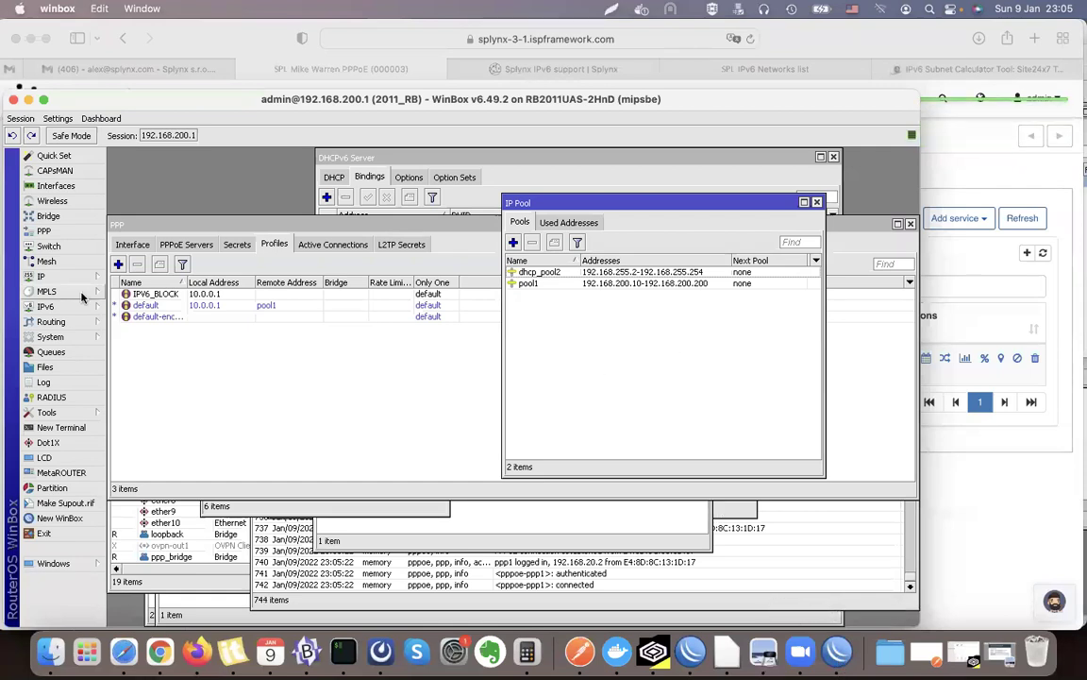
pyautogui.click(41, 276)
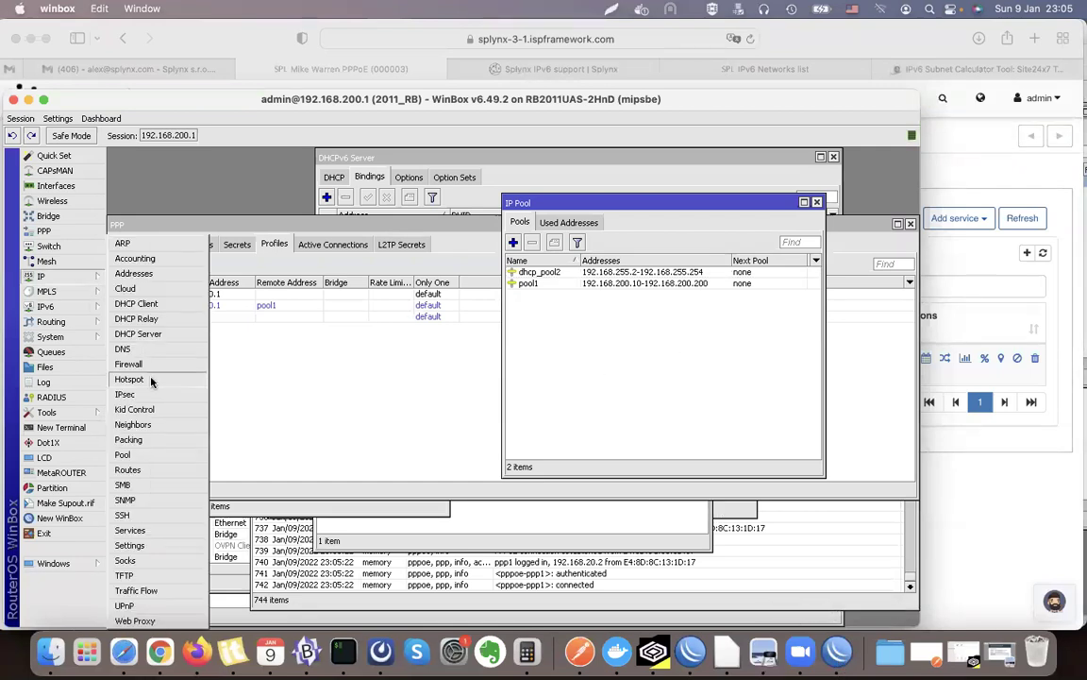
pyautogui.click(148, 469)
pyautogui.moveTo(497, 262); pyautogui.dragTo(545, 296)
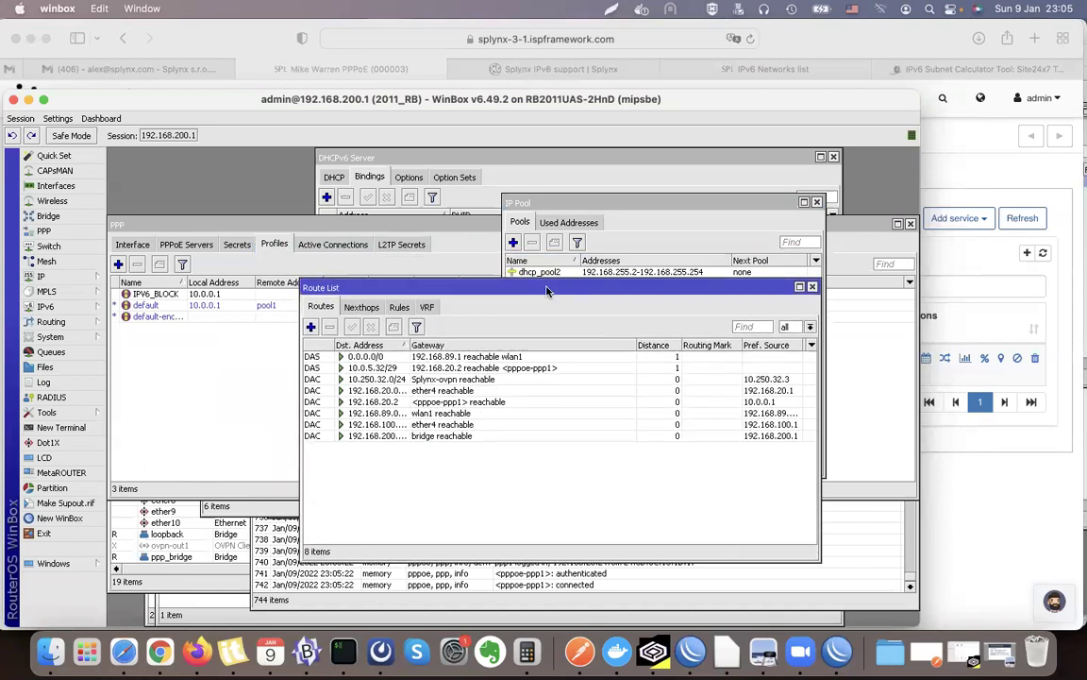
pyautogui.click(400, 369)
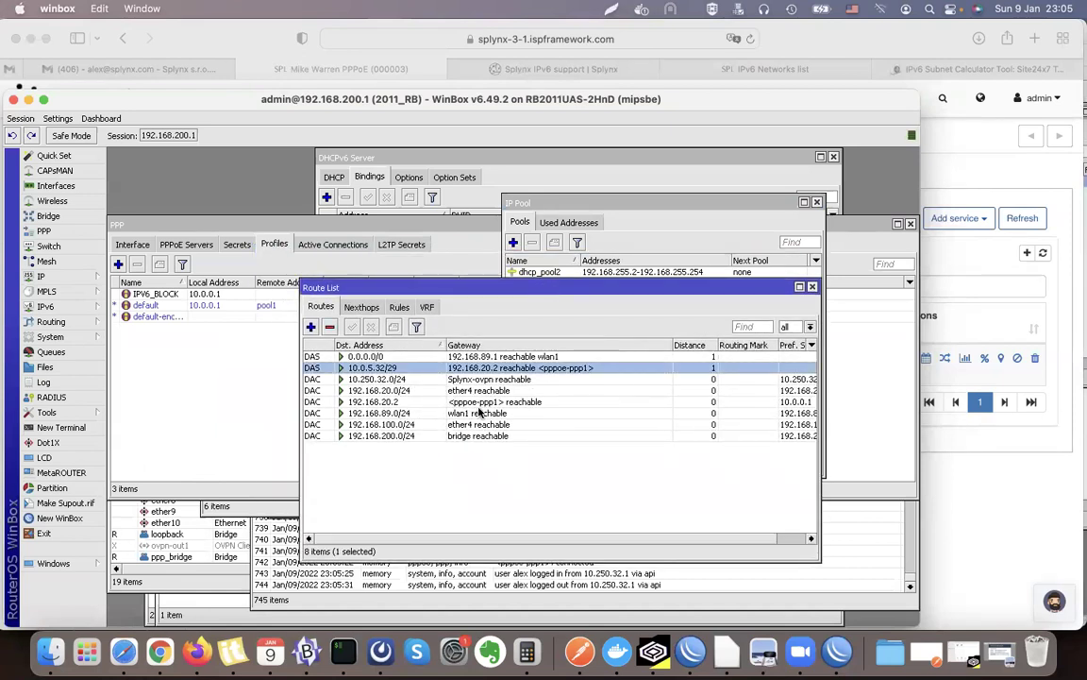
pyautogui.press('Down')
pyautogui.press('Up')
pyautogui.click(376, 402)
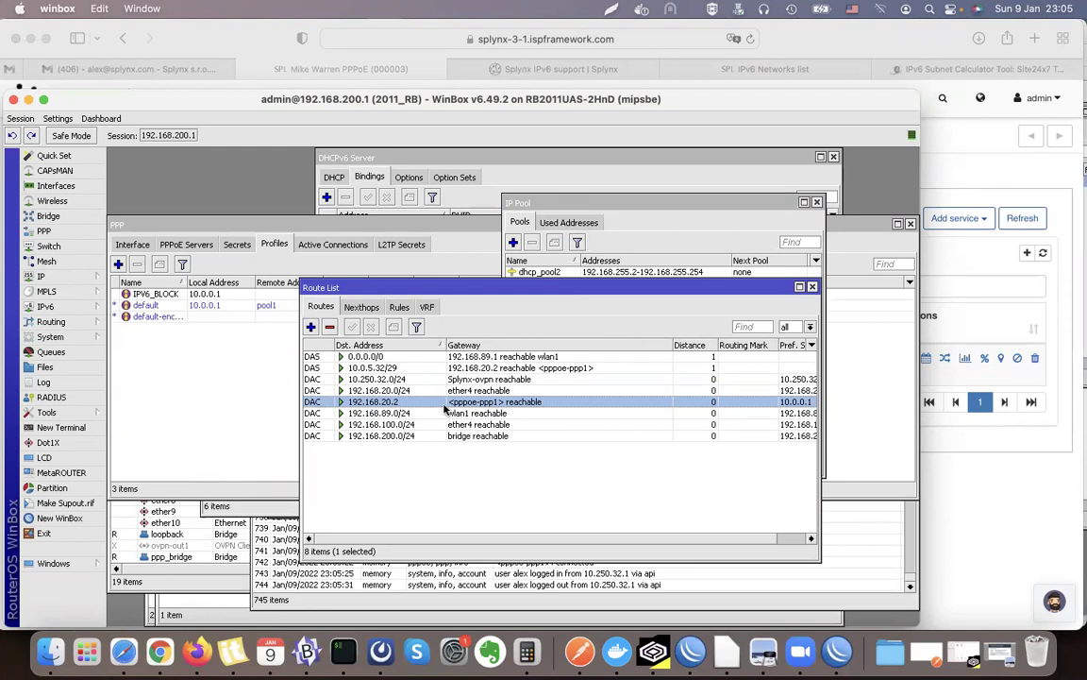
pyautogui.click(409, 381)
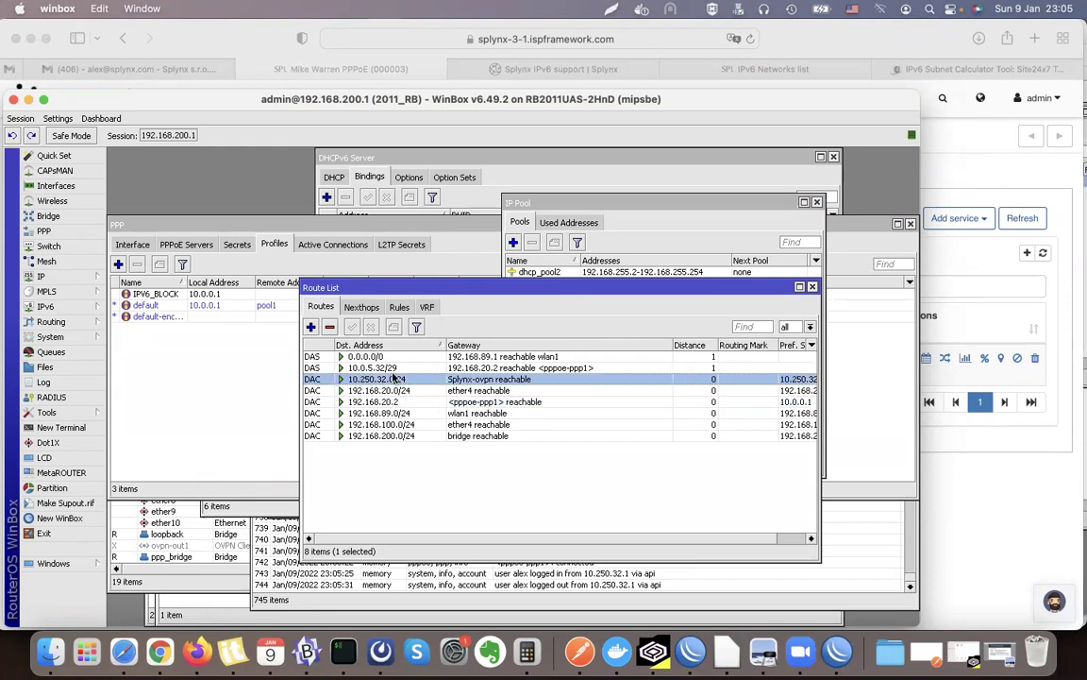
pyautogui.click(378, 369)
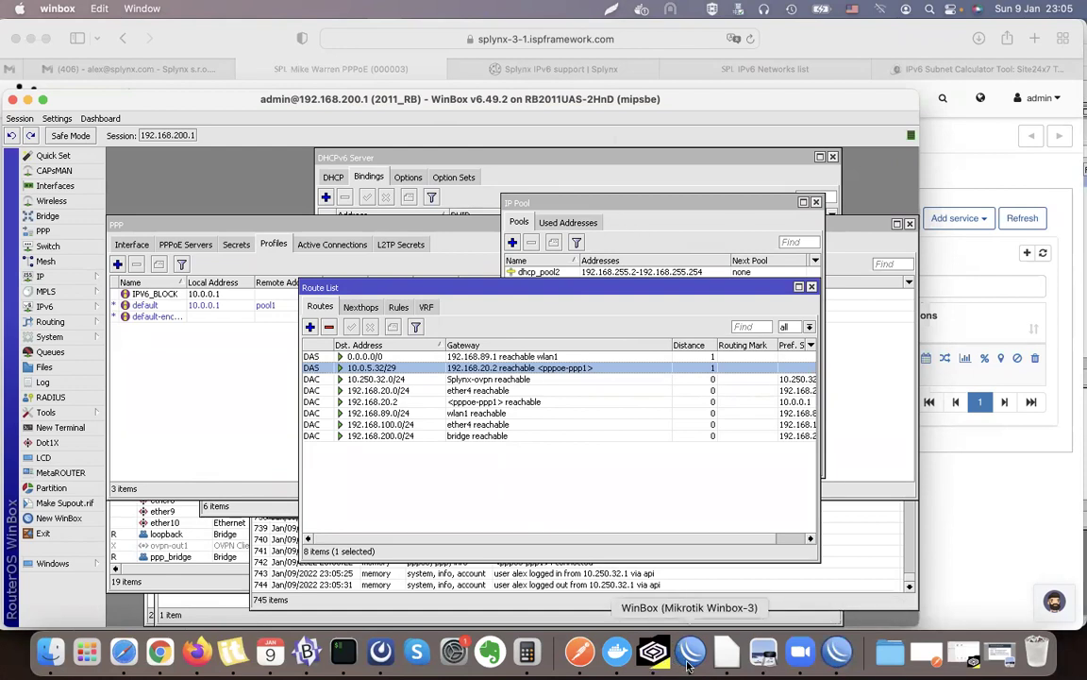
# Switch to the hAP lite WinBox, open its IP address list and start a new address entry
pyautogui.click(837, 652)
pyautogui.moveTo(829, 44); pyautogui.dragTo(845, 45)
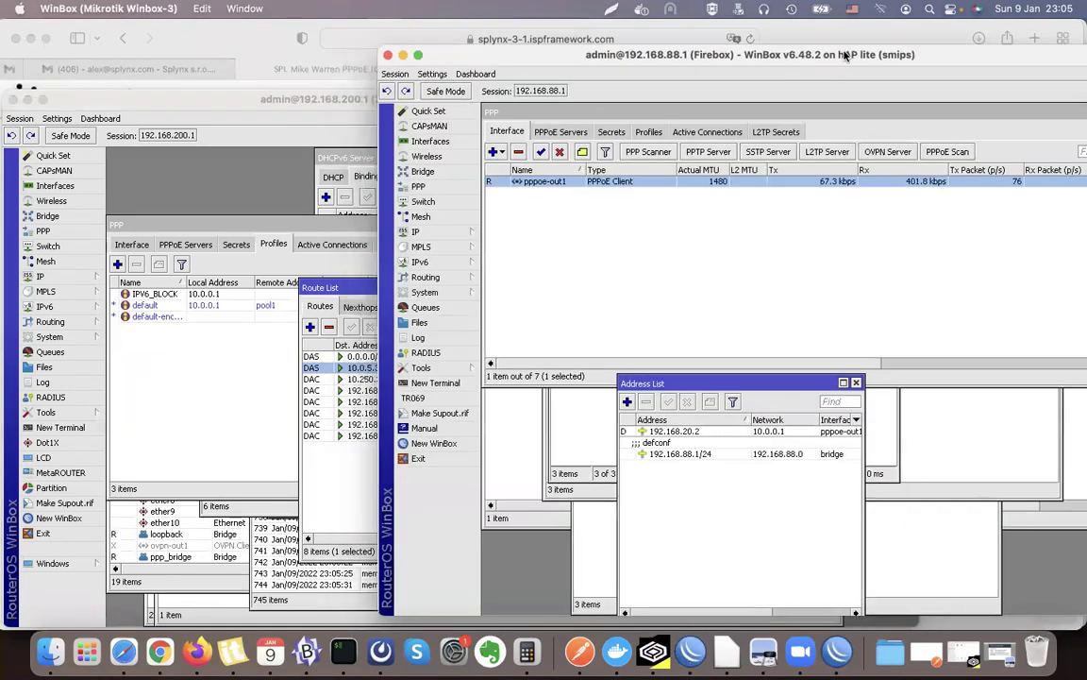
pyautogui.click(420, 231)
pyautogui.click(538, 271)
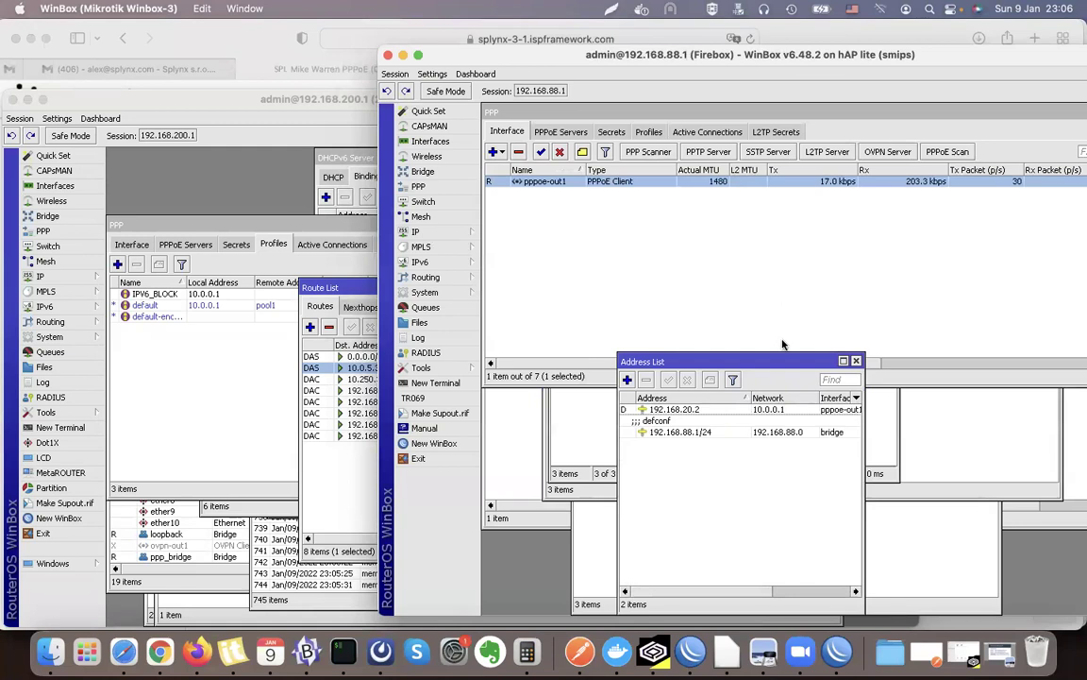
pyautogui.click(628, 381)
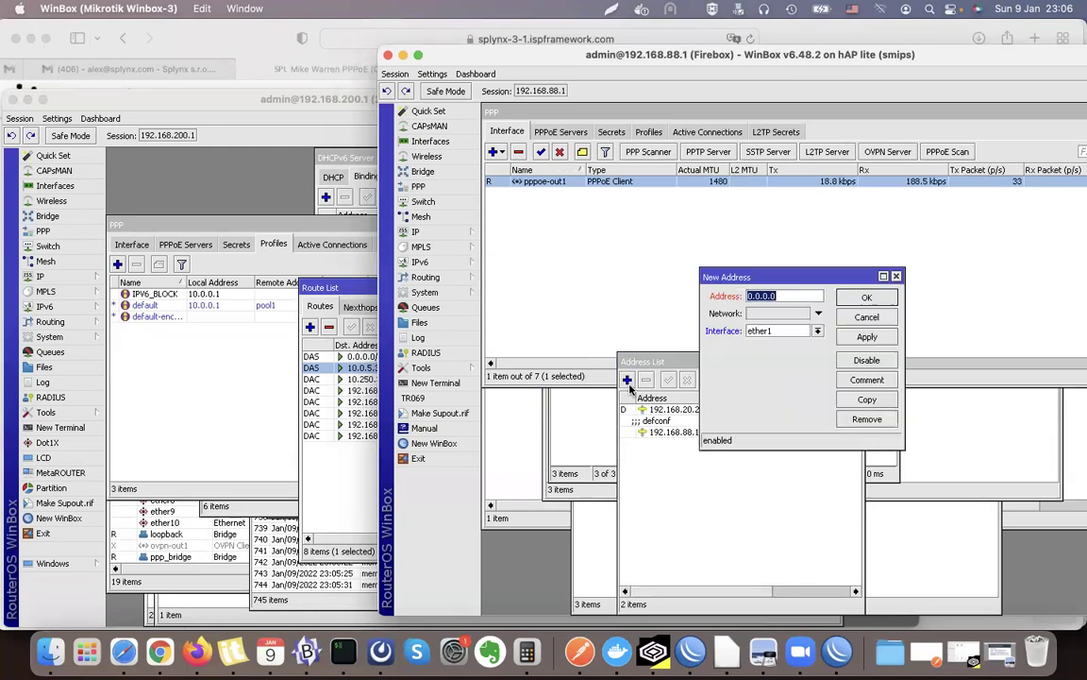
# Copy the destination 10.0.5.32/29 from the RB2011 route and enter it in the hAP lite's new address as 10.0.5.33/29
pyautogui.doubleClick(365, 370)
pyautogui.doubleClick(403, 304)
pyautogui.press('super+c')
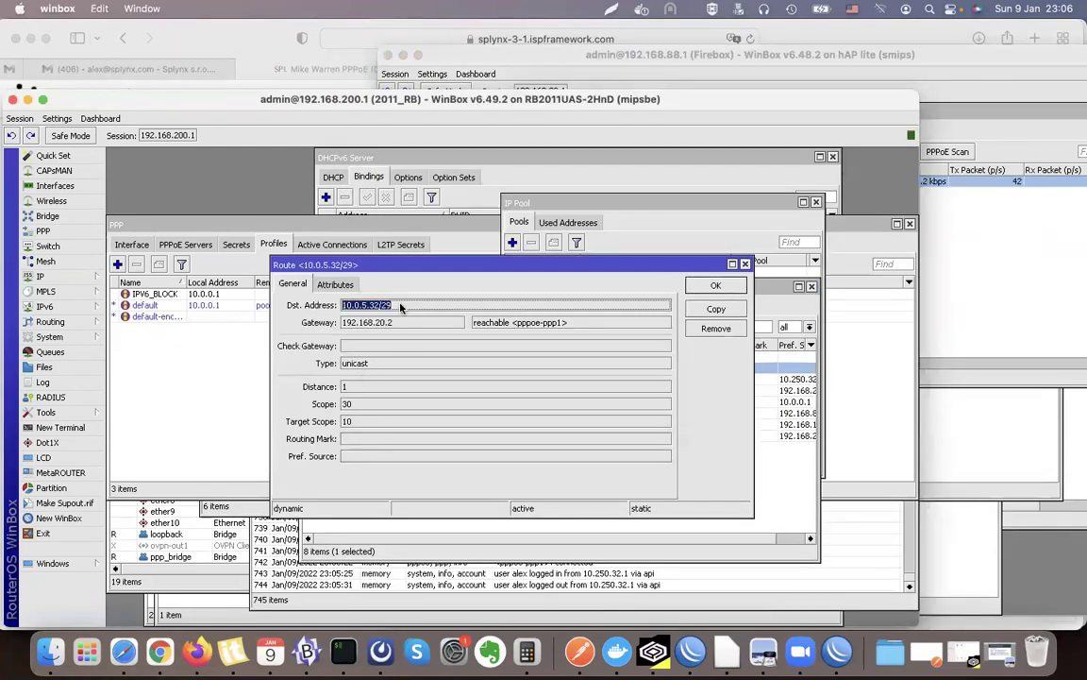
pyautogui.click(790, 437)
pyautogui.press('super+v')
pyautogui.click(783, 296)
pyautogui.press('BackSpace')
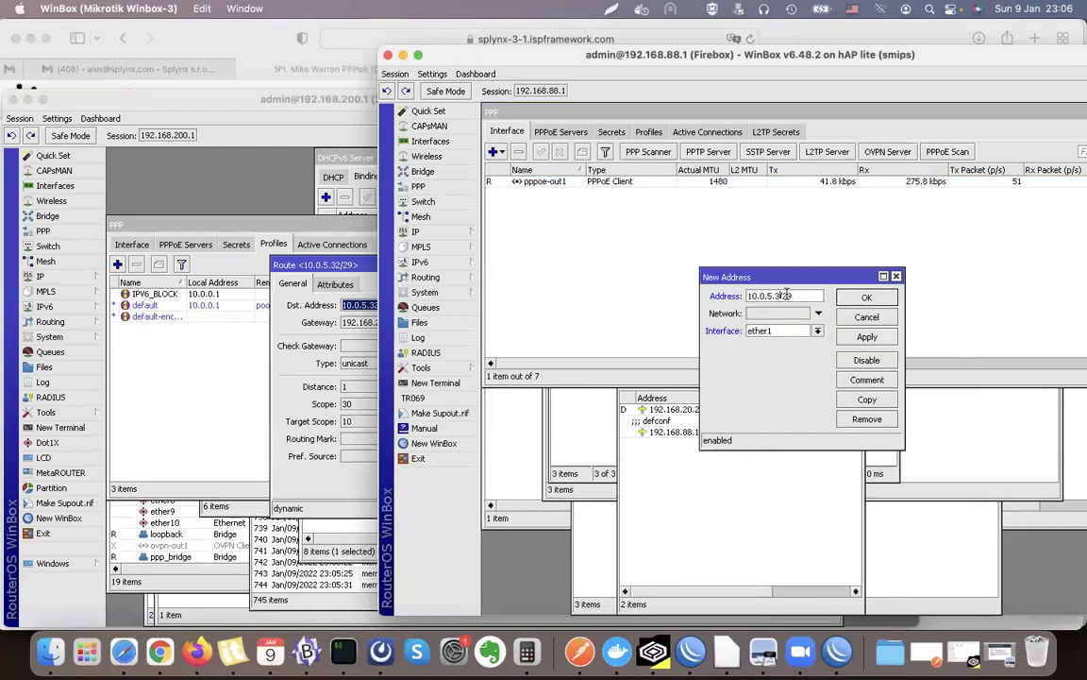
# Assign the new address to interface ether4, save it and select its entry in the address list
pyautogui.click(817, 331)
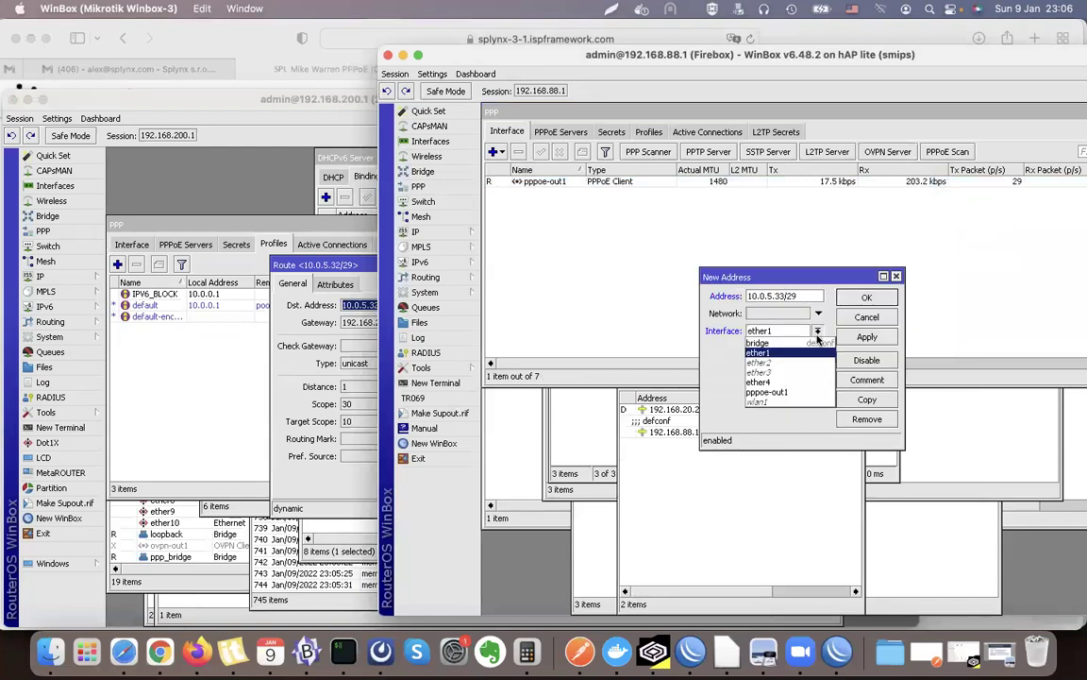
pyautogui.click(787, 381)
pyautogui.click(867, 337)
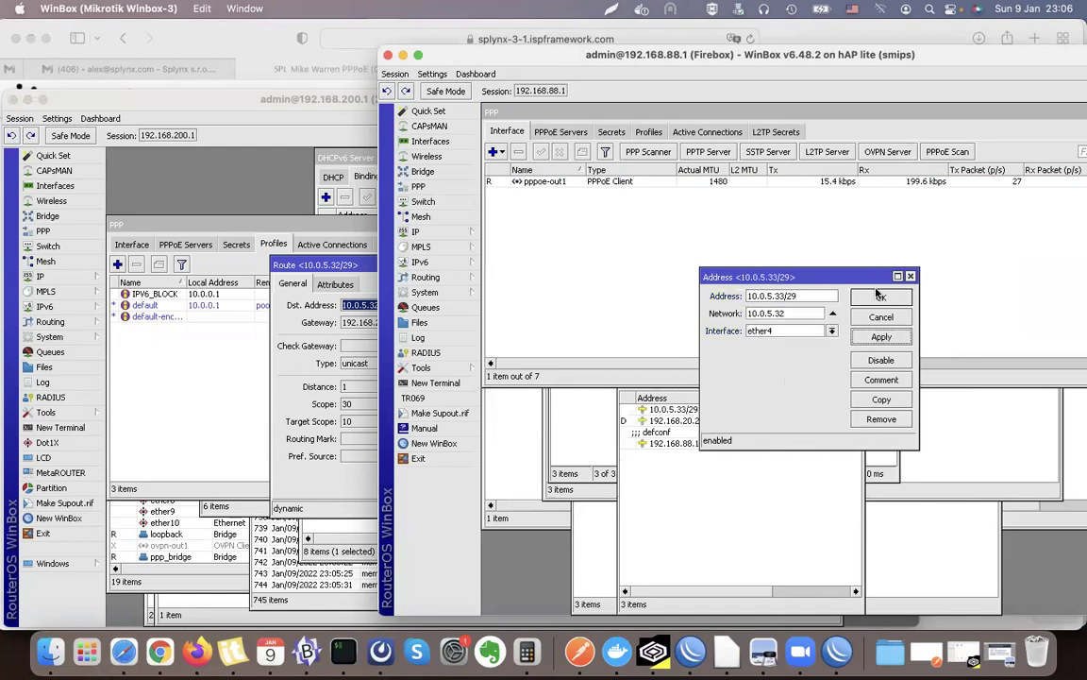
pyautogui.click(866, 298)
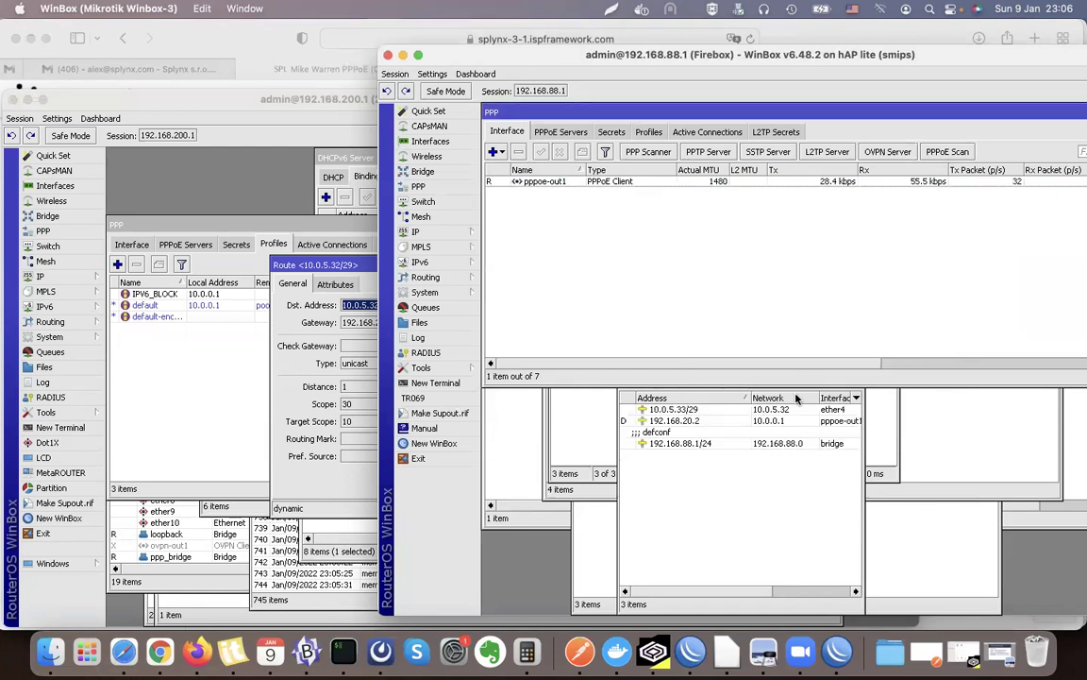
pyautogui.moveTo(725, 60); pyautogui.dragTo(719, 69)
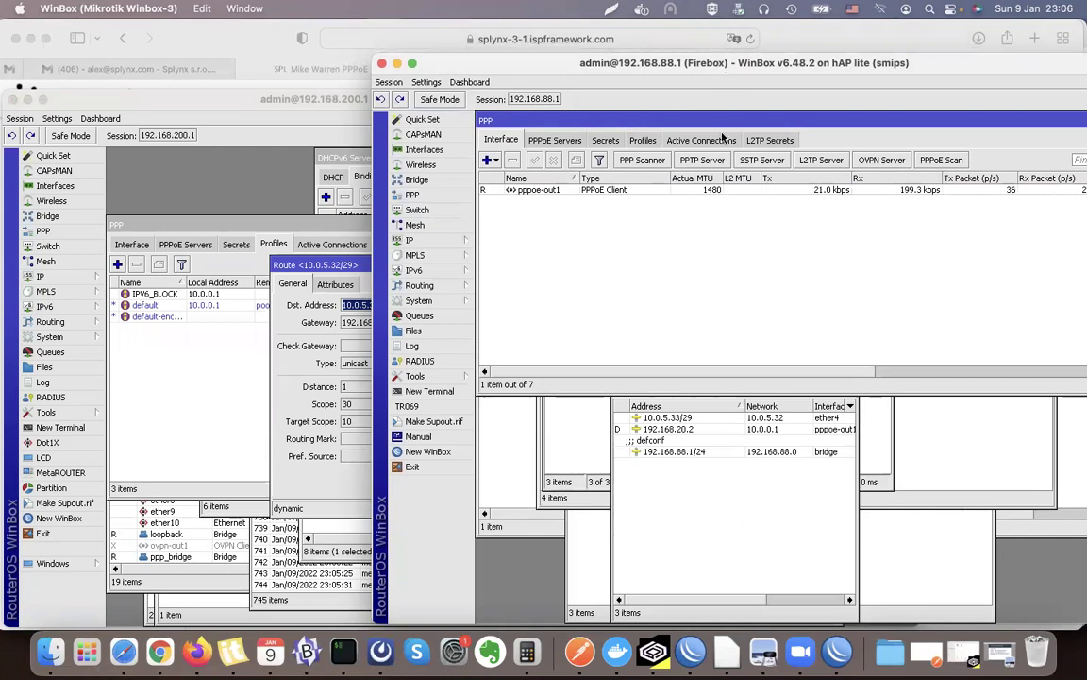
pyautogui.click(661, 417)
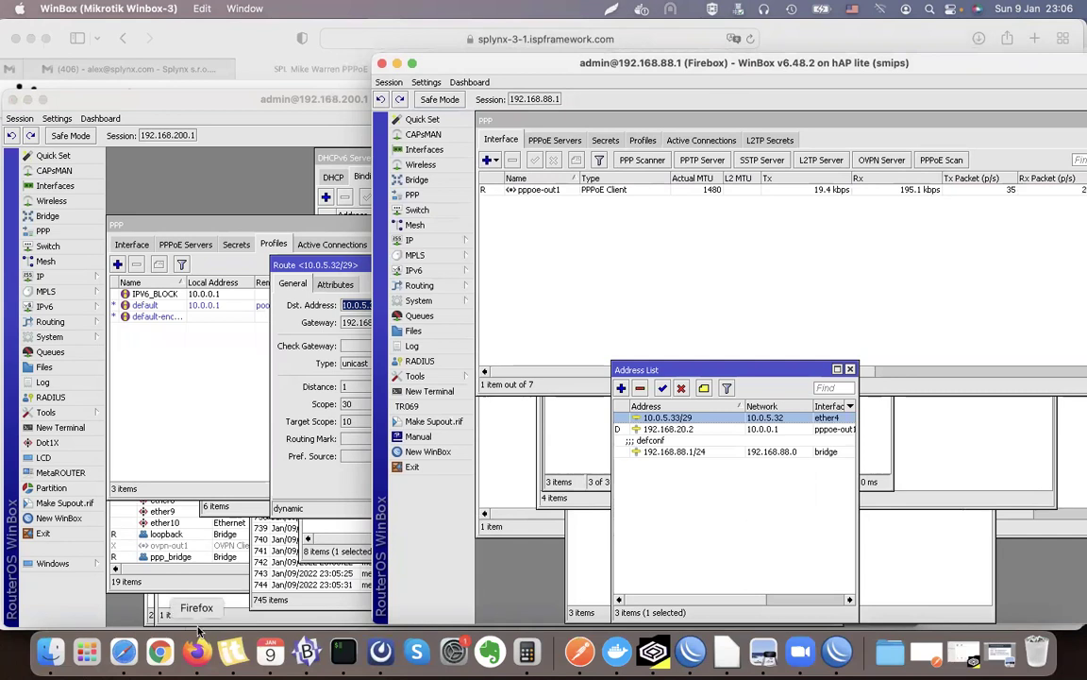
# Switch to Splynx in Safari and open the Test network 10.0.5.0 from the IPv4 networks list
pyautogui.click(125, 649)
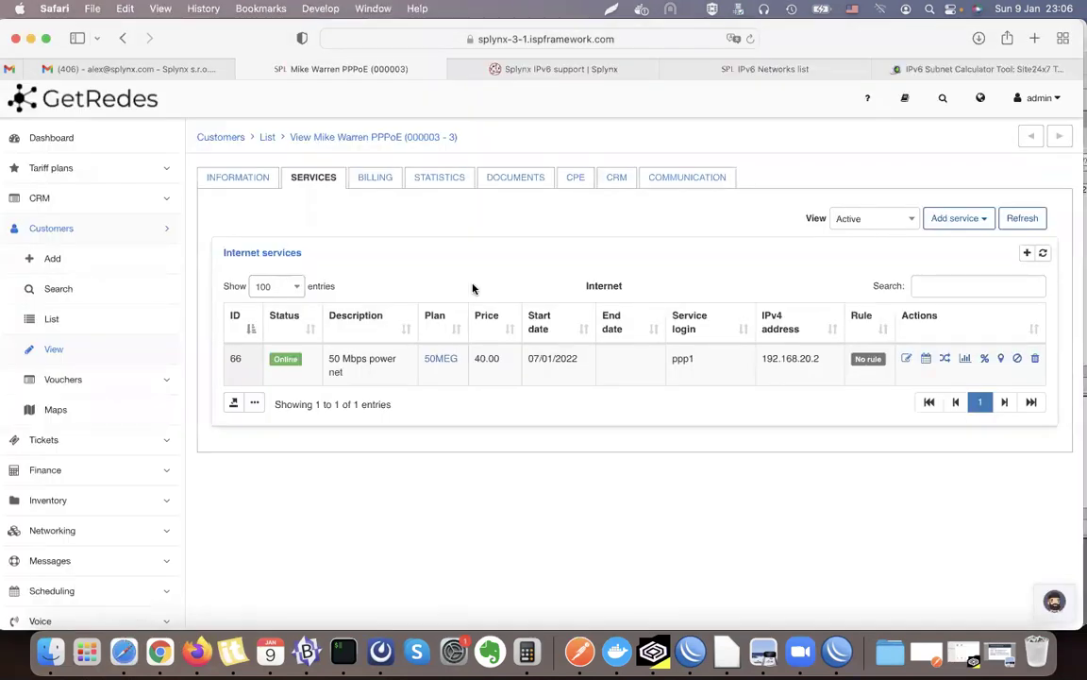
pyautogui.scroll(-2, 136, 376)
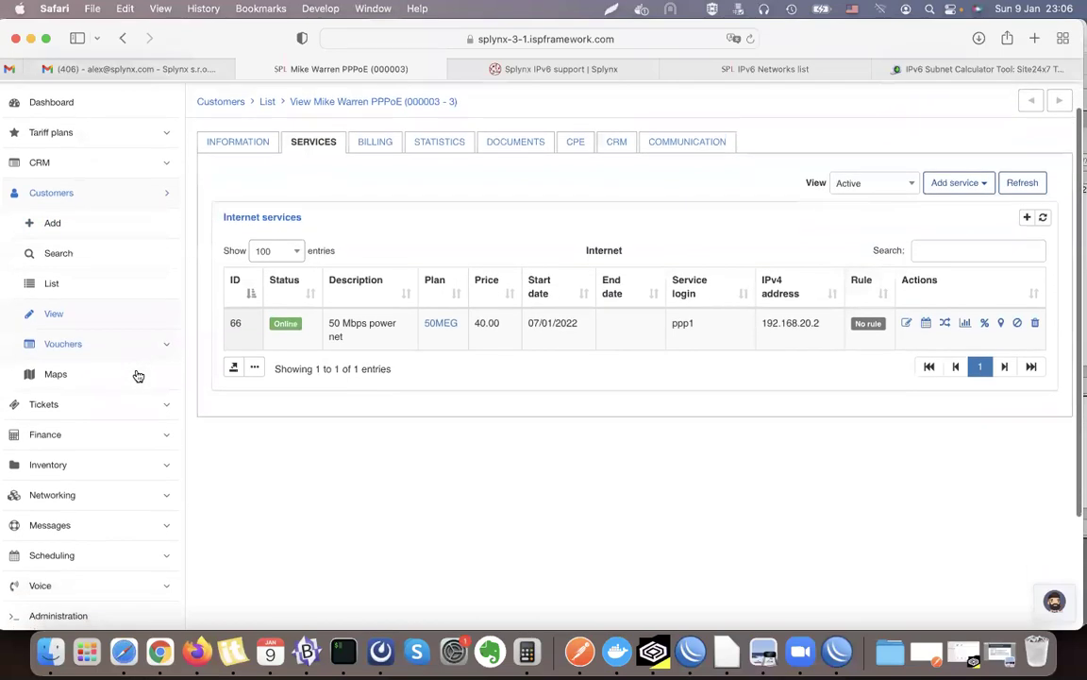
pyautogui.click(73, 498)
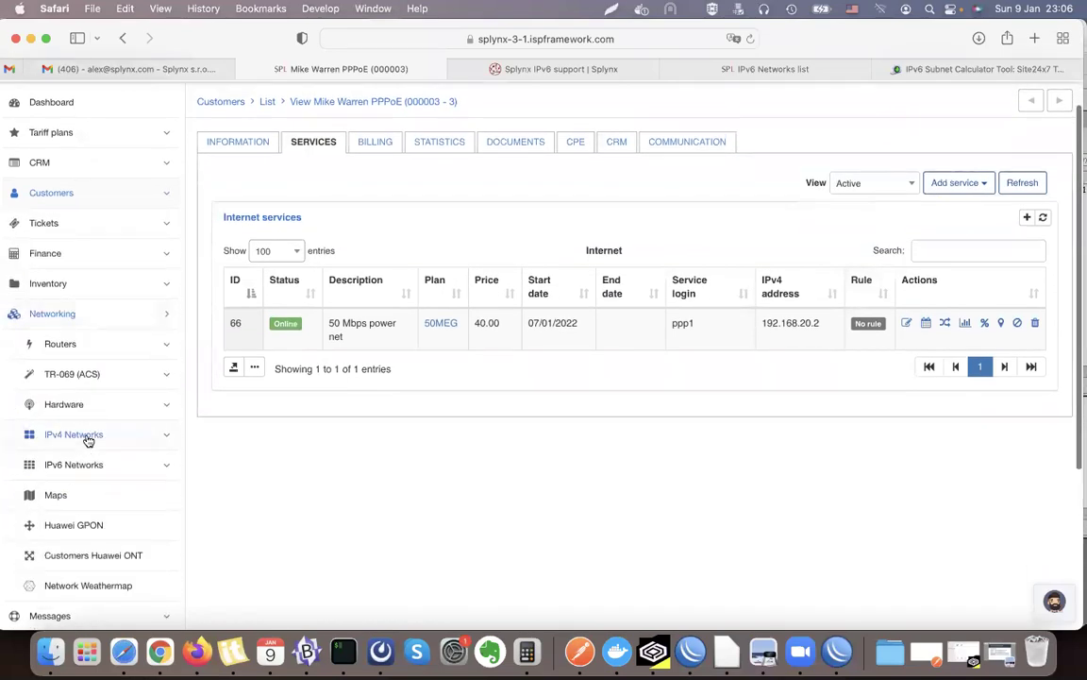
pyautogui.click(85, 436)
pyautogui.click(93, 502)
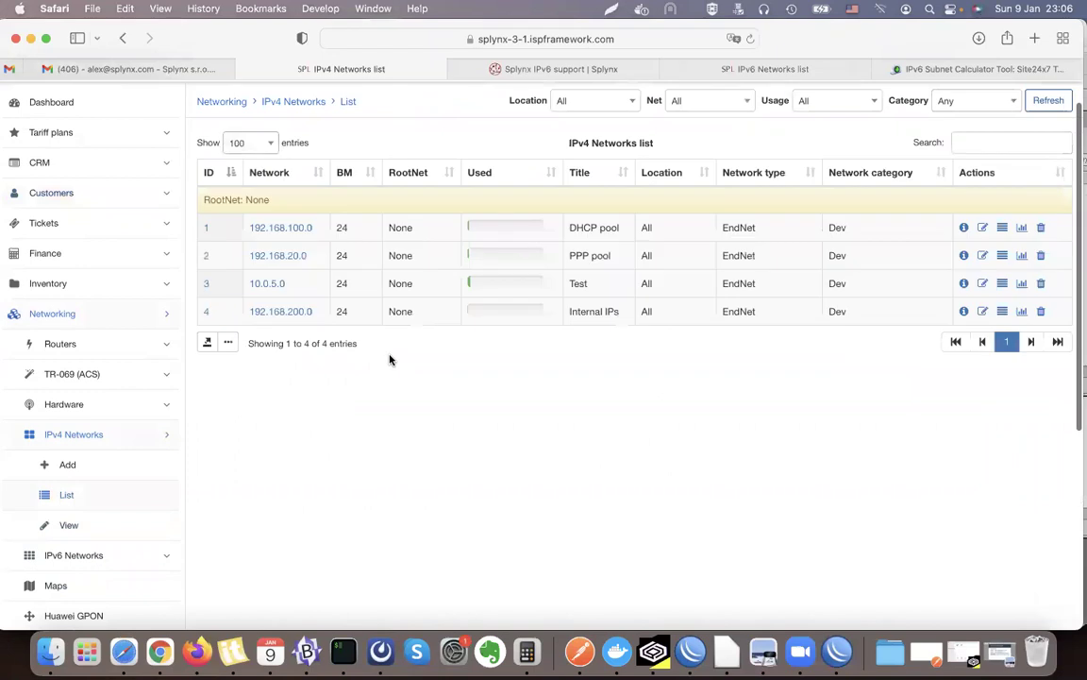
pyautogui.click(268, 283)
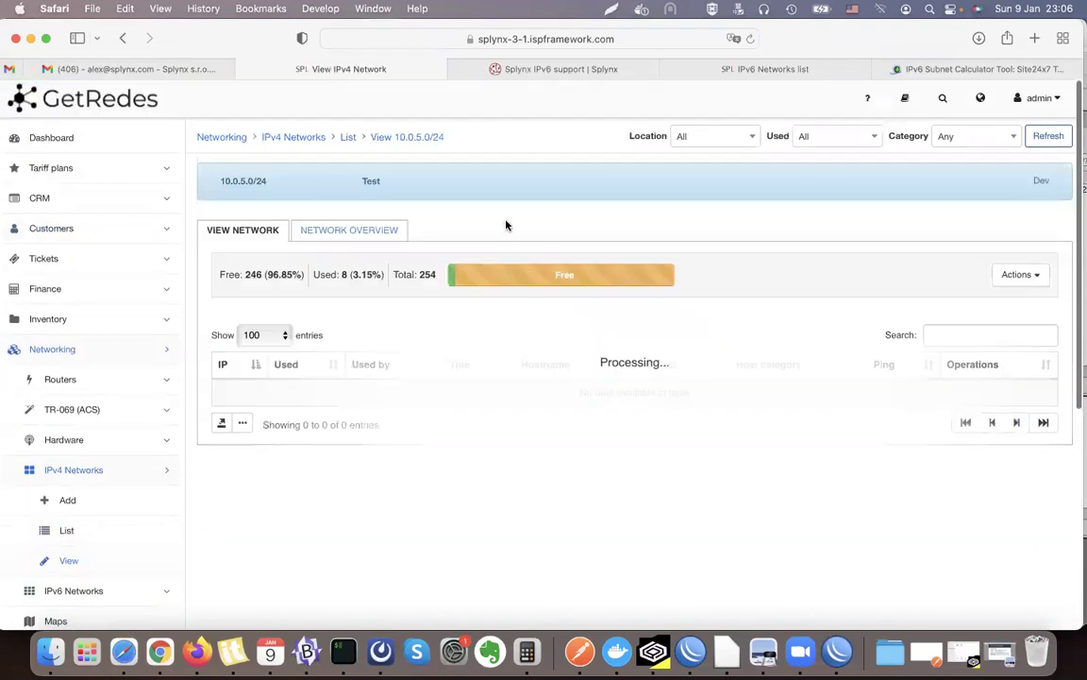
# Examine the Test network's usage summary and the assignment of addresses 10.0.5.32 to 10.0.5.39
pyautogui.moveTo(338, 273); pyautogui.dragTo(300, 274)
pyautogui.click(300, 274)
pyautogui.scroll(-5, 317, 275)
pyautogui.scroll(-6, 317, 278)
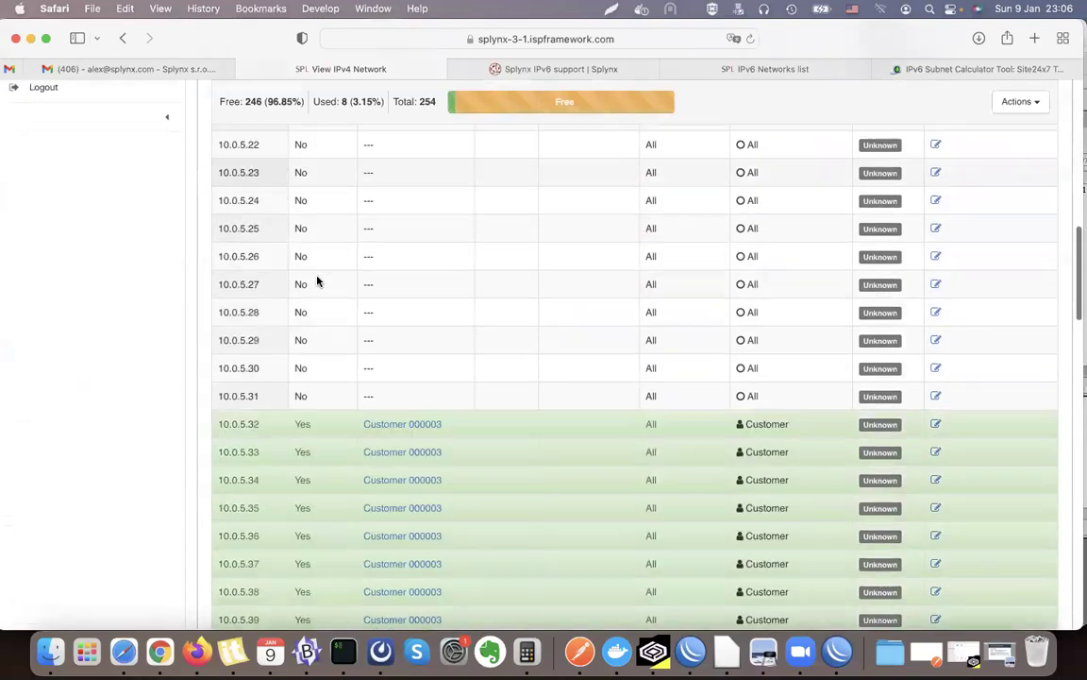
pyautogui.moveTo(215, 280); pyautogui.dragTo(817, 488)
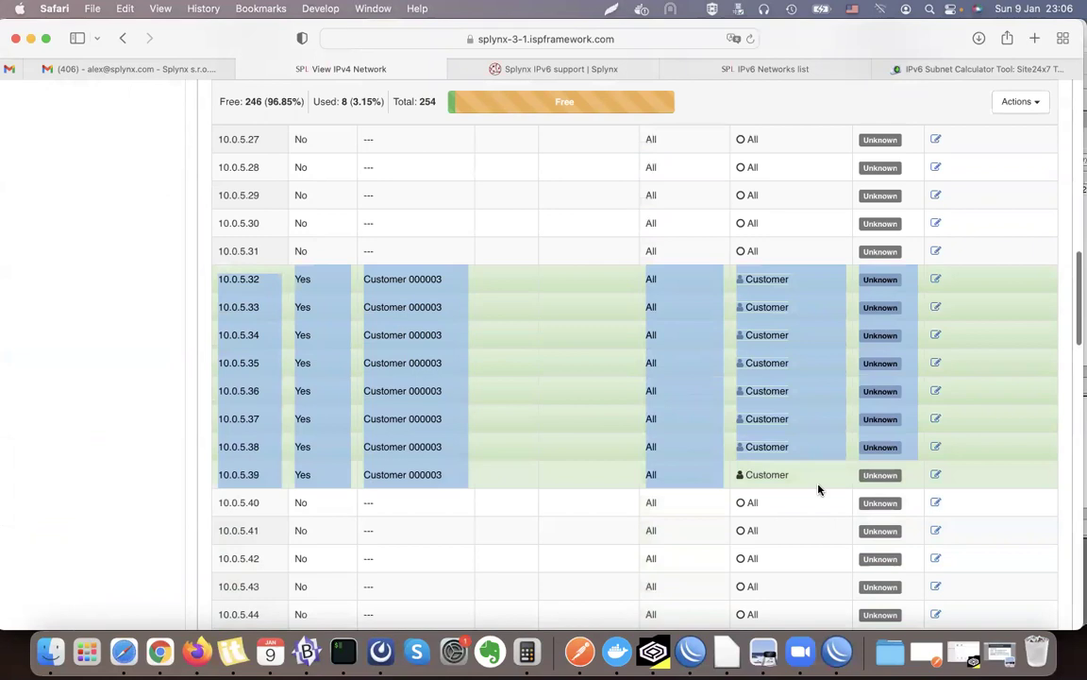
pyautogui.click(817, 488)
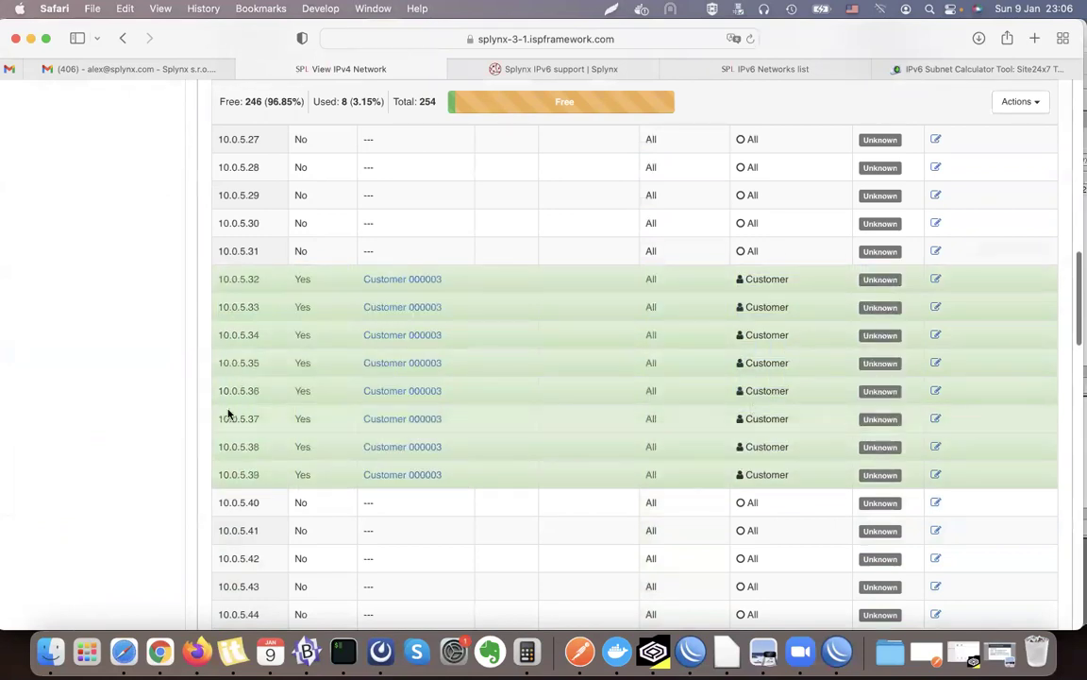
pyautogui.scroll(10, 413, 546)
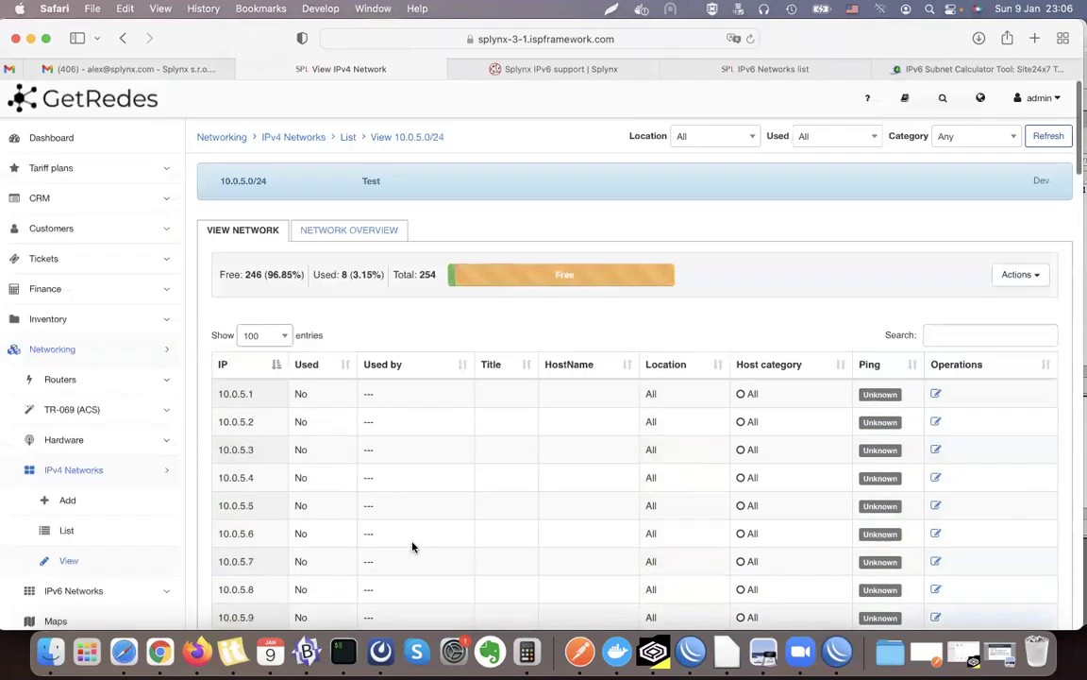